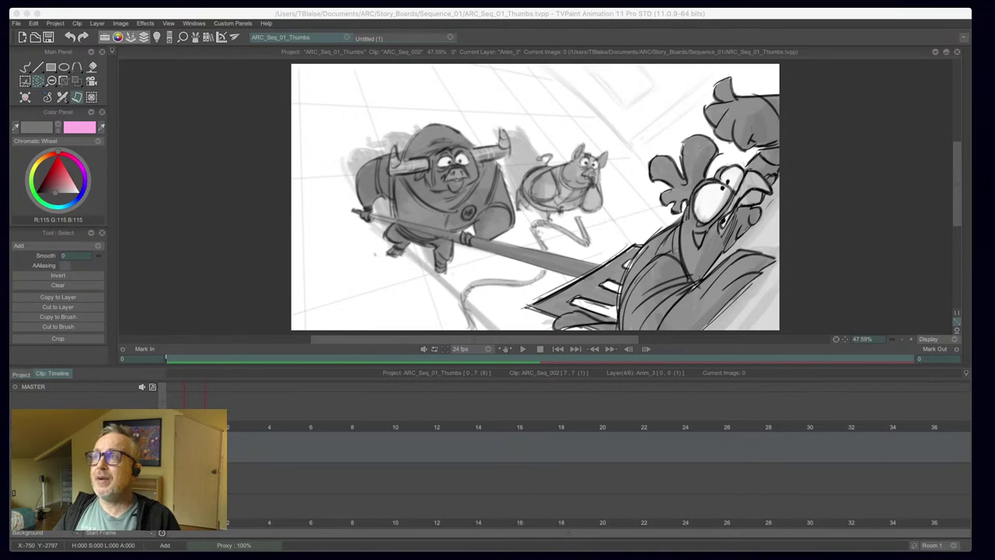
- Hide the timeline to enlarge the drawing area and switch to the Untitled (1) project
left_click(490, 390)
key("Tab")
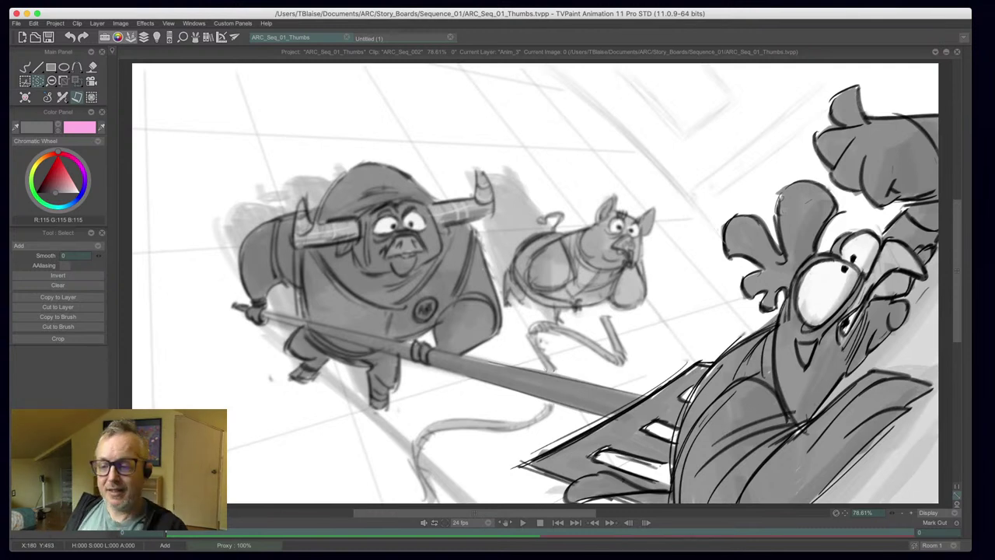
left_click(199, 272)
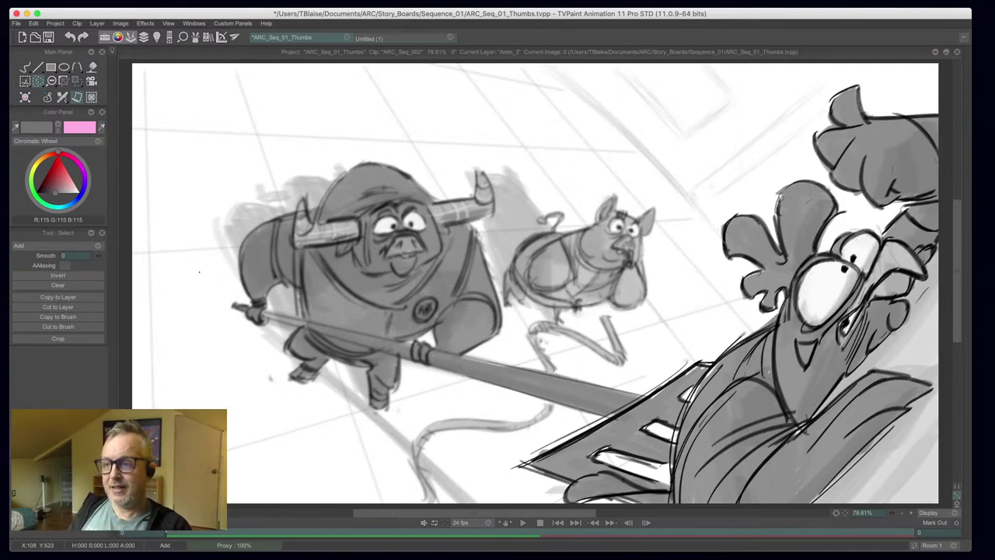
left_click(369, 40)
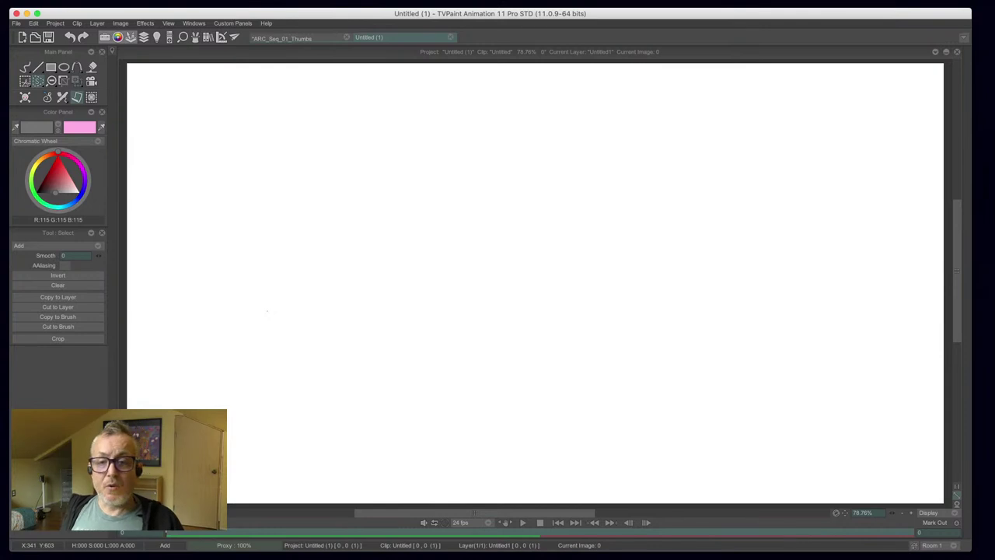
- Letter the word "CHAR" freehand on the blank canvas with the grey Air Brush
left_click_drag(347, 190, 364, 191)
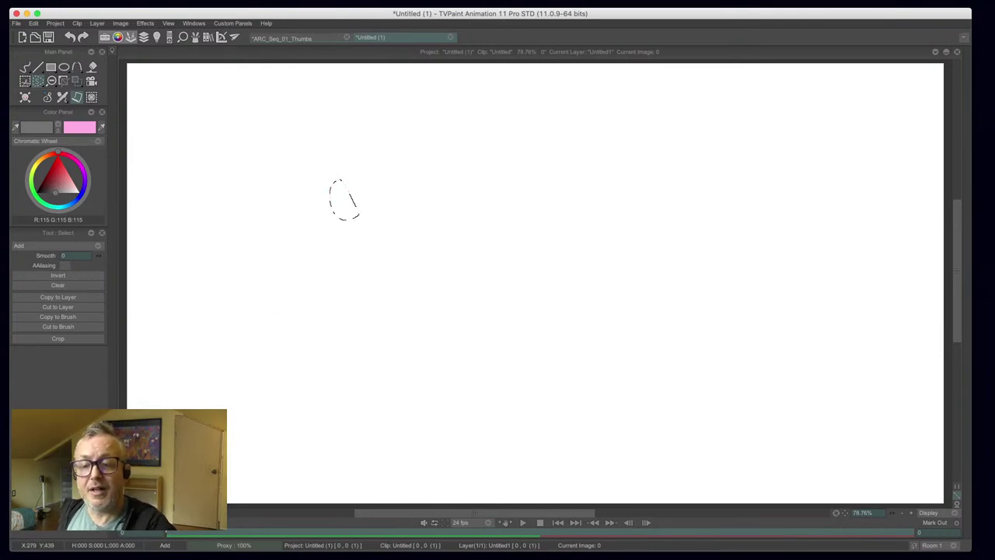
key("super+d")
left_click(25, 67)
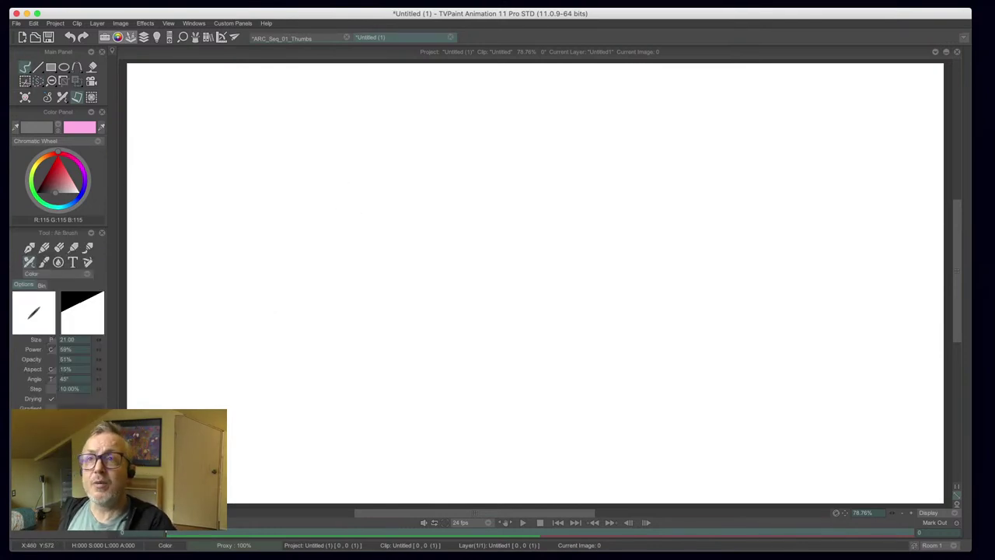
mouse_move(376, 191)
left_mouse_down()
mouse_move(357, 227)
mouse_move(378, 240)
left_mouse_up()
mouse_move(403, 182)
left_mouse_down()
mouse_move(395, 233)
mouse_move(412, 223)
left_mouse_up()
left_click_drag(395, 214, 423, 205)
mouse_move(448, 155)
left_mouse_down()
mouse_move(441, 221)
mouse_move(479, 203)
left_mouse_up()
left_click_drag(440, 208, 477, 197)
left_click_drag(471, 149, 478, 205)
mouse_move(470, 148)
left_mouse_down()
mouse_move(491, 198)
mouse_move(530, 187)
left_mouse_up()
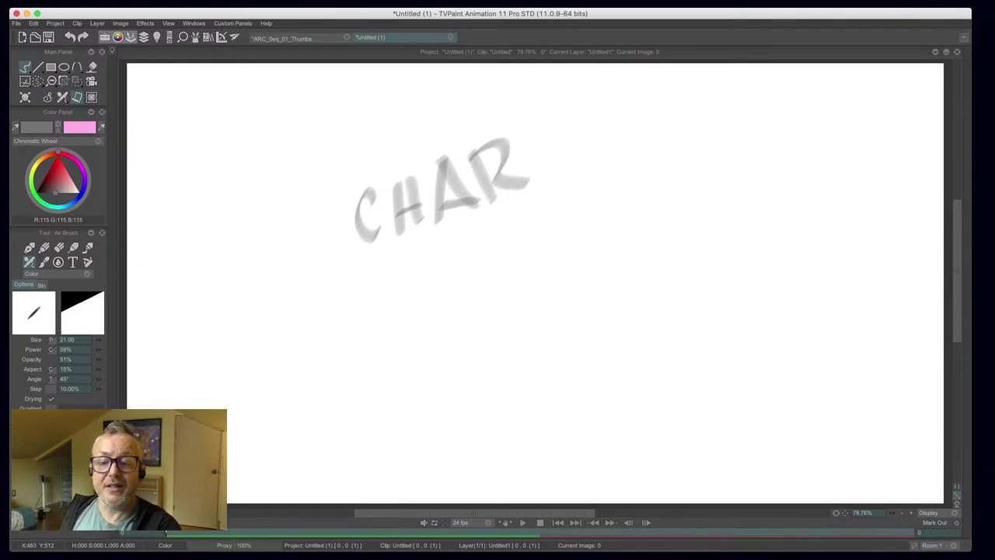
- Rough out a simple grey rabbit beside the lettering, with a round head, long ears, pear-shaped body, tail and feet
mouse_move(604, 197)
left_mouse_down()
mouse_move(587, 218)
mouse_move(598, 265)
mouse_move(681, 250)
left_mouse_up()
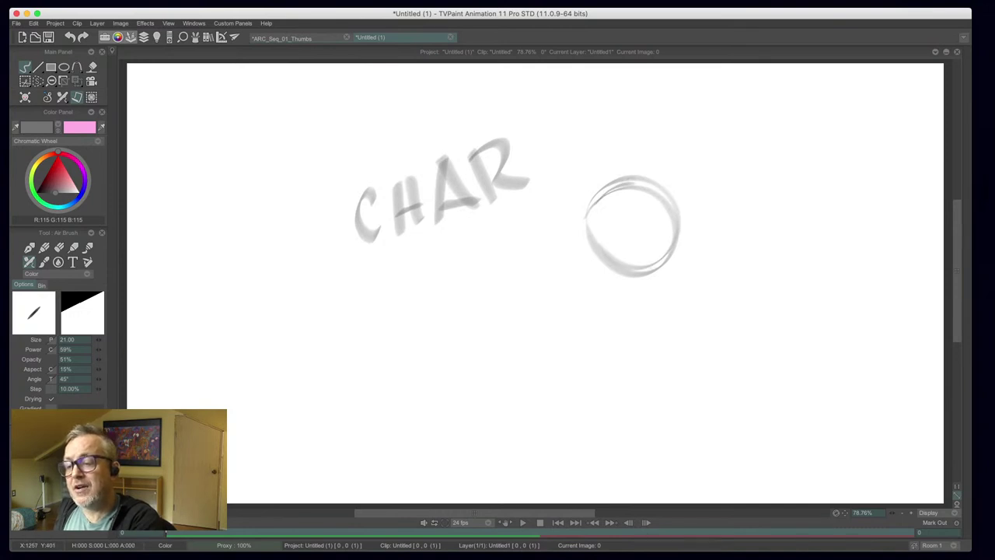
mouse_move(660, 192)
left_mouse_down()
mouse_move(668, 111)
mouse_move(663, 187)
mouse_move(596, 175)
mouse_move(619, 183)
mouse_move(622, 226)
mouse_move(611, 256)
mouse_move(666, 272)
mouse_move(691, 300)
mouse_move(599, 359)
mouse_move(608, 267)
left_mouse_up()
mouse_move(692, 294)
left_mouse_down()
mouse_move(687, 283)
mouse_move(707, 333)
left_mouse_up()
left_click_drag(675, 373, 640, 386)
mouse_move(590, 358)
left_mouse_down()
mouse_move(620, 383)
mouse_move(579, 401)
left_mouse_up()
left_click_drag(590, 400, 633, 404)
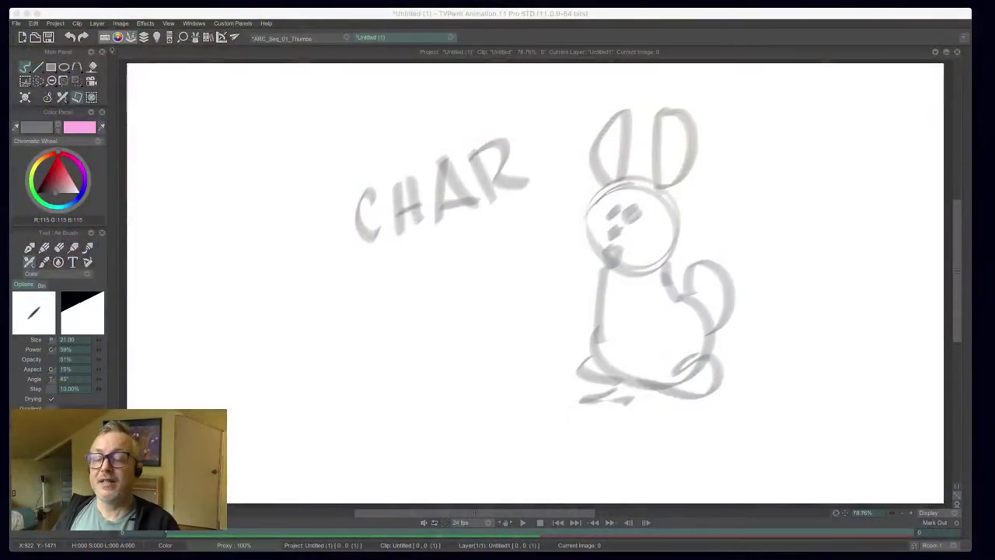
- Lower the opacity of the rough sketch layer in the timeline, and return to the enlarged canvas view
left_click(166, 337)
key("Tab")
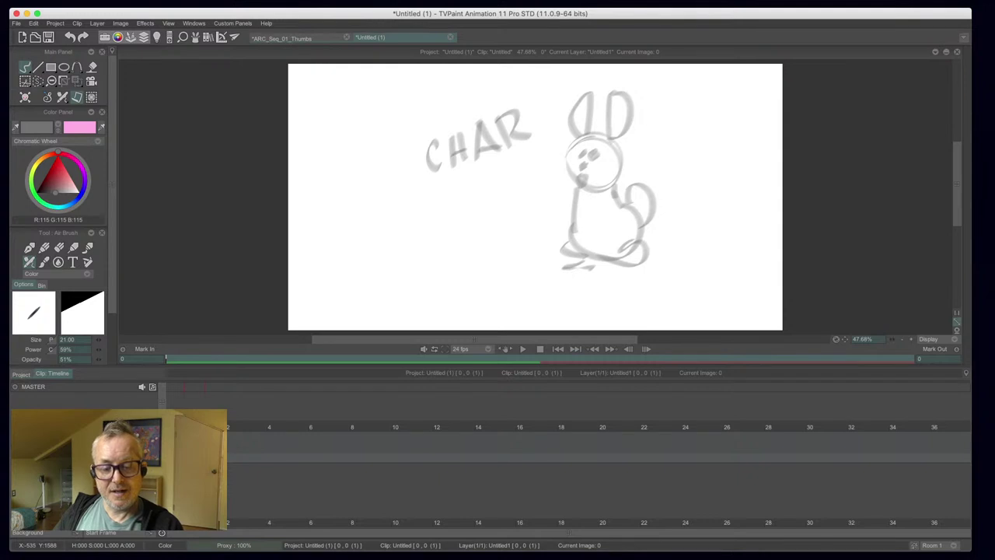
left_click_drag(152, 457, 134, 457)
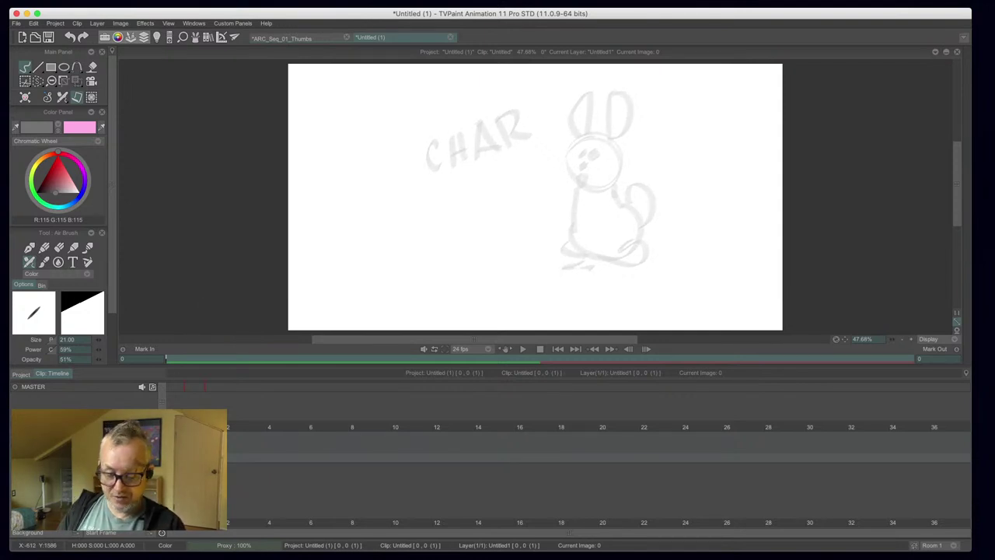
key("Tab")
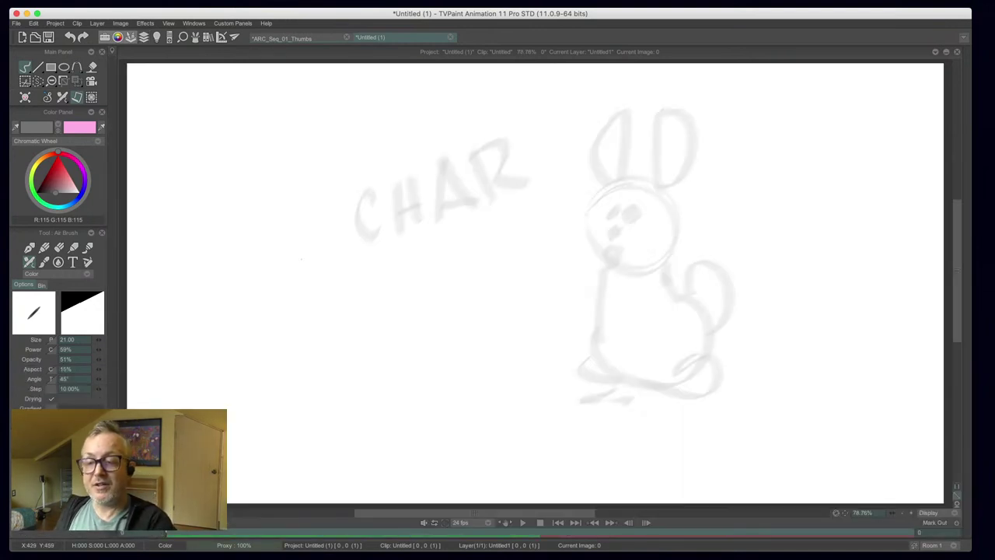
- Add a new animation layer and set the Air Brush to black, size 7, with 100% power and 100% opacity
left_click(36, 194)
left_click_drag(96, 339, 62, 346)
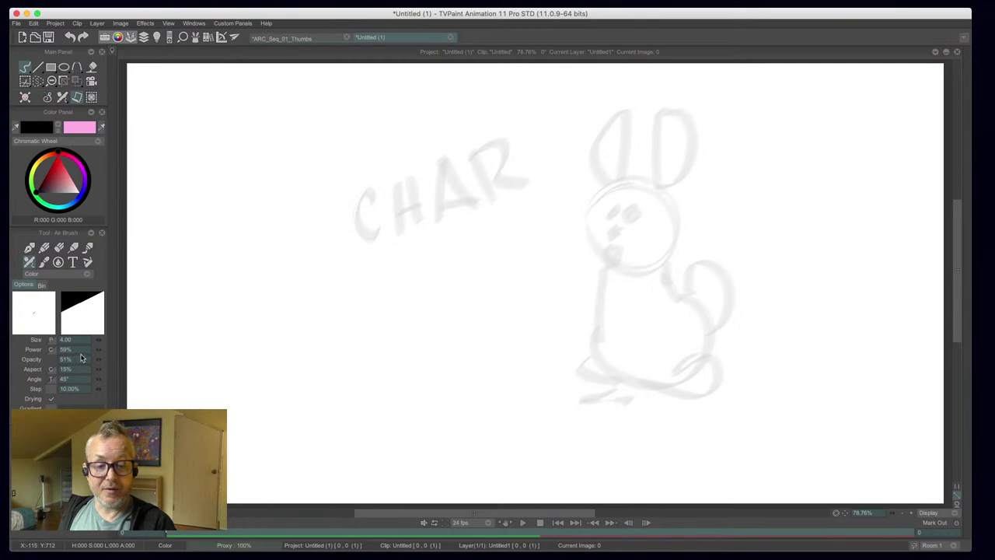
key("l")
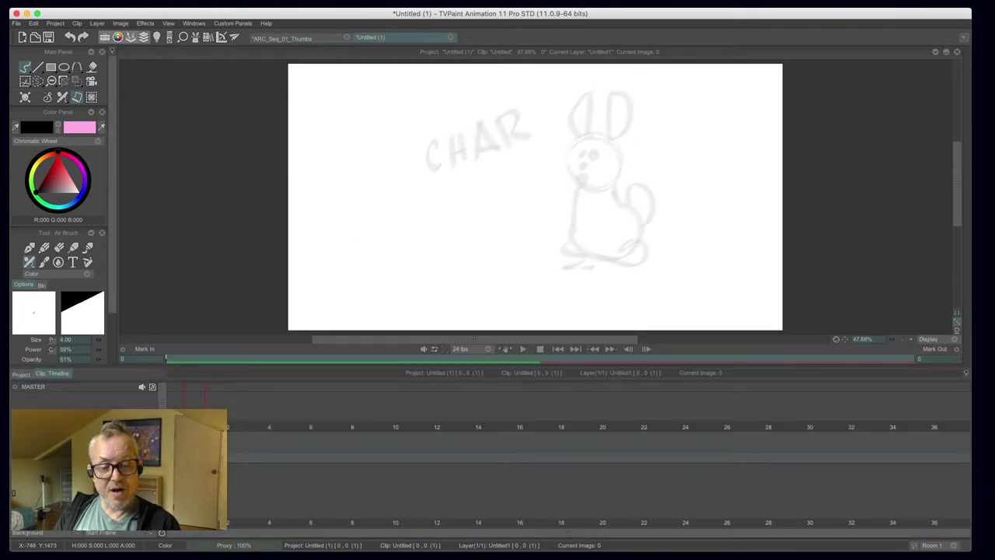
key("shift+t")
mouse_move(252, 301)
left_mouse_down()
mouse_move(228, 319)
mouse_move(186, 322)
left_mouse_up()
key("super+z")
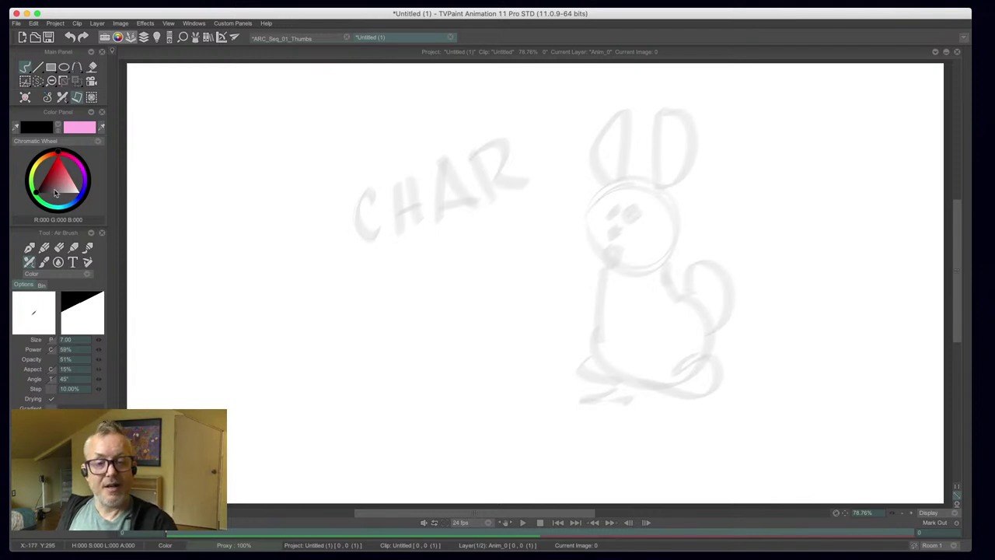
left_click(99, 349)
left_click(99, 359)
- Trace "CHAR" in black over the faded lettering and draw a curved arrow below it pointing at the rabbit
mouse_move(375, 188)
left_mouse_down()
mouse_move(362, 201)
mouse_move(383, 233)
left_mouse_up()
left_click_drag(395, 182, 398, 230)
left_click_drag(416, 175, 420, 208)
mouse_move(400, 208)
left_mouse_down()
mouse_move(458, 196)
mouse_move(451, 184)
left_mouse_up()
mouse_move(467, 153)
left_mouse_down()
mouse_move(468, 192)
mouse_move(507, 175)
left_mouse_up()
left_click_drag(441, 223, 498, 242)
mouse_move(488, 225)
left_mouse_down()
mouse_move(499, 250)
mouse_move(485, 254)
left_mouse_up()
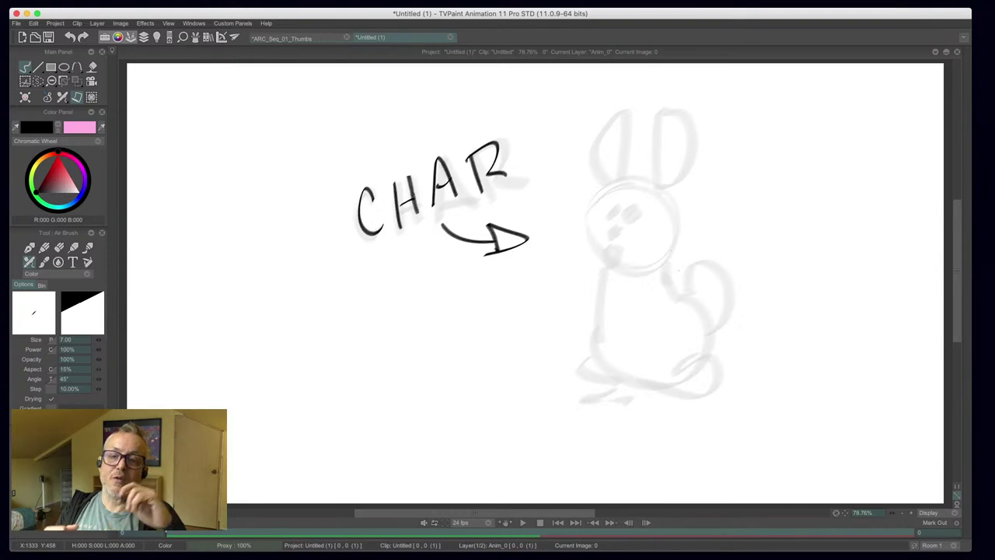
- Pick red (R 220, G 28, B 28) and draw the rabbit's eyes, brows, head outline, cheeks, nose and buck teeth
left_click(56, 164)
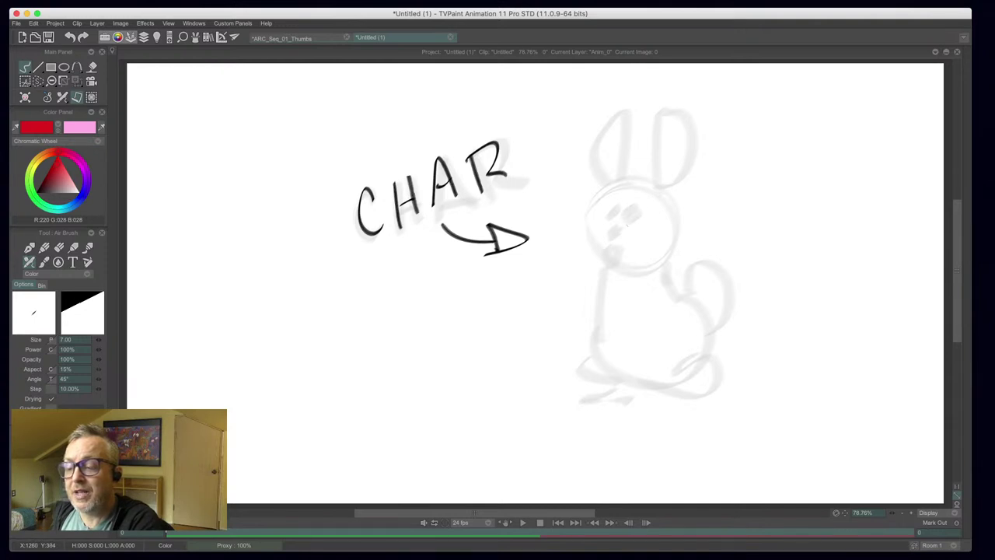
mouse_move(636, 202)
left_mouse_down()
mouse_move(626, 224)
mouse_move(638, 204)
mouse_move(620, 198)
mouse_move(615, 211)
left_mouse_up()
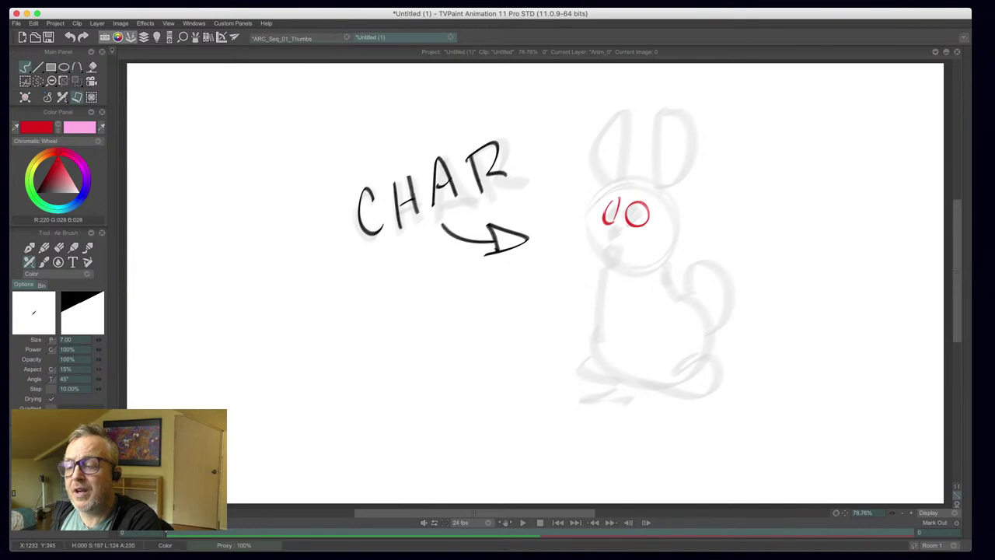
mouse_move(630, 218)
left_mouse_down()
mouse_move(624, 225)
mouse_move(658, 225)
mouse_move(605, 220)
mouse_move(626, 187)
mouse_move(655, 199)
mouse_move(608, 195)
mouse_move(631, 179)
mouse_move(670, 211)
mouse_move(662, 191)
left_mouse_up()
mouse_move(596, 207)
left_mouse_down()
mouse_move(578, 230)
mouse_move(600, 253)
left_mouse_up()
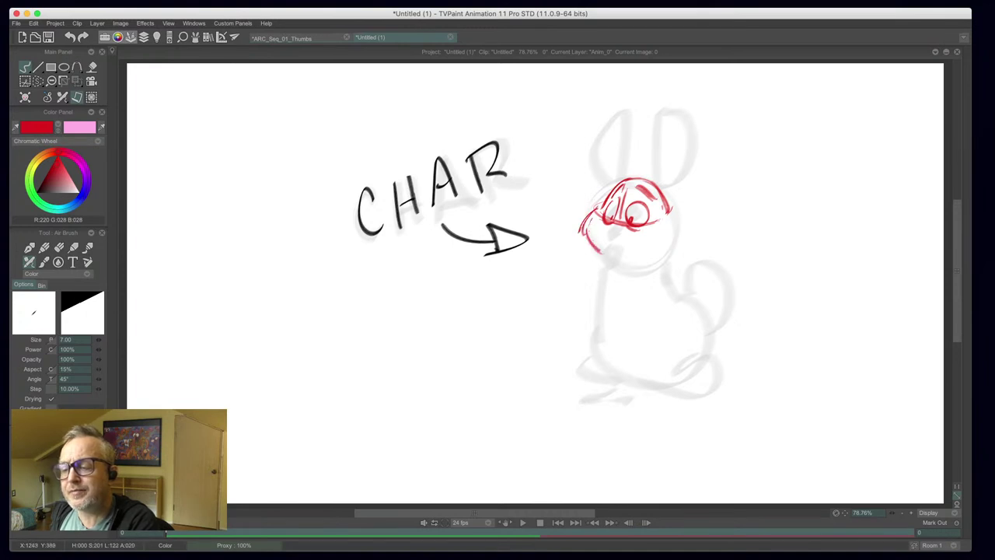
mouse_move(670, 205)
left_mouse_down()
mouse_move(676, 242)
mouse_move(654, 258)
mouse_move(629, 267)
left_mouse_up()
mouse_move(606, 229)
left_mouse_down()
mouse_move(609, 239)
mouse_move(621, 226)
mouse_move(601, 240)
mouse_move(612, 245)
left_mouse_up()
mouse_move(610, 241)
left_mouse_down()
mouse_move(623, 244)
mouse_move(613, 261)
left_mouse_up()
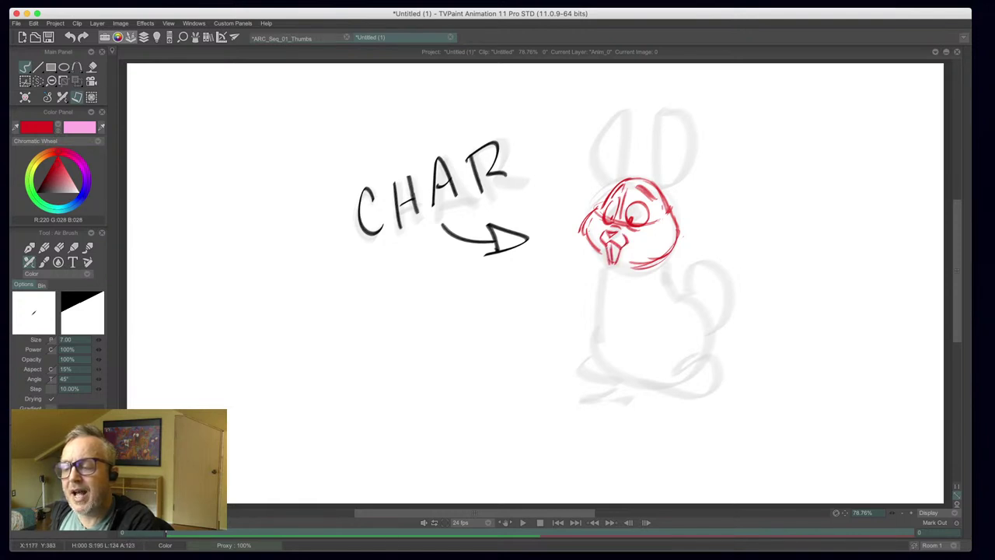
- Draw the rabbit's chin, chest fur, neck and curved back in red over the rough body
mouse_move(621, 265)
left_mouse_down()
mouse_move(638, 266)
mouse_move(621, 275)
mouse_move(644, 280)
left_mouse_up()
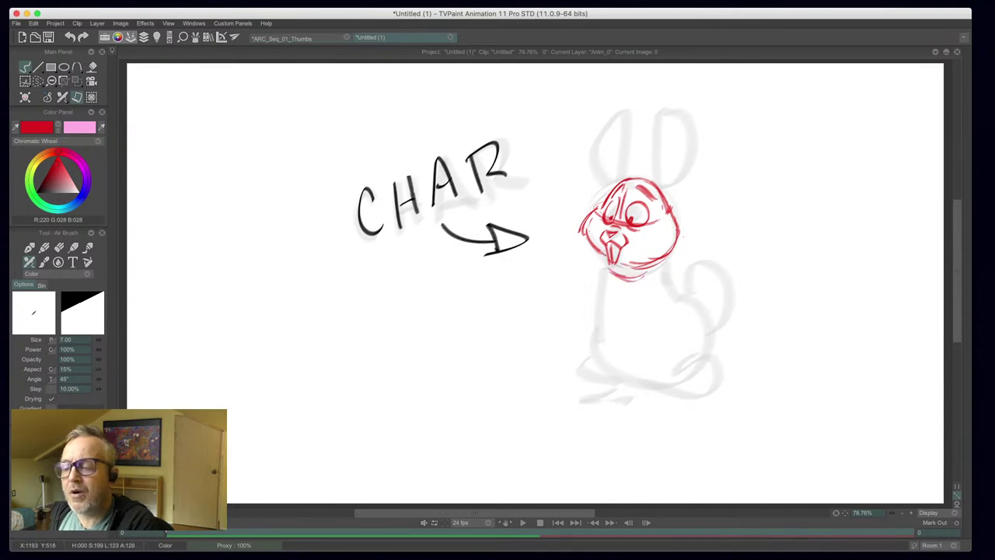
mouse_move(602, 256)
left_mouse_down()
mouse_move(611, 301)
mouse_move(626, 312)
mouse_move(652, 276)
mouse_move(628, 309)
left_mouse_up()
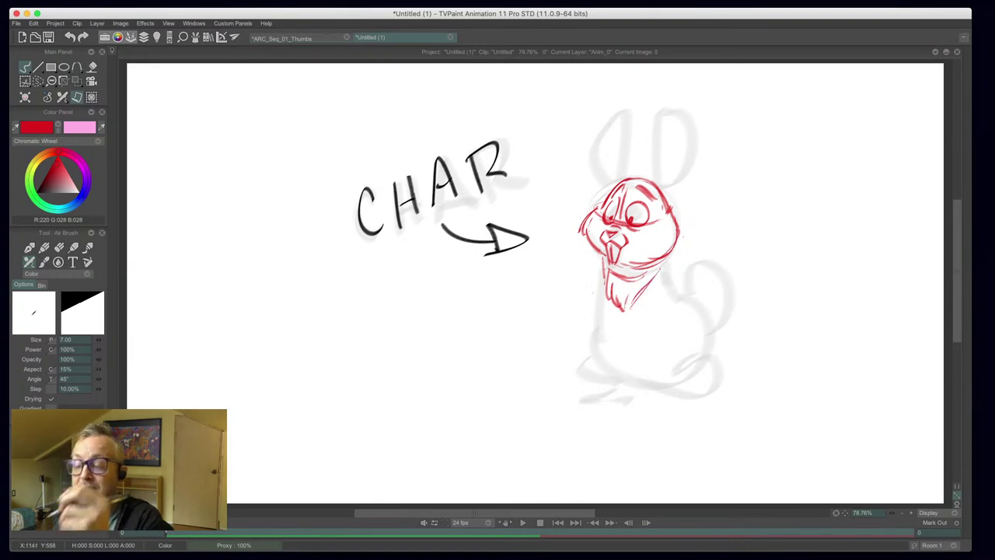
left_click_drag(603, 266, 594, 317)
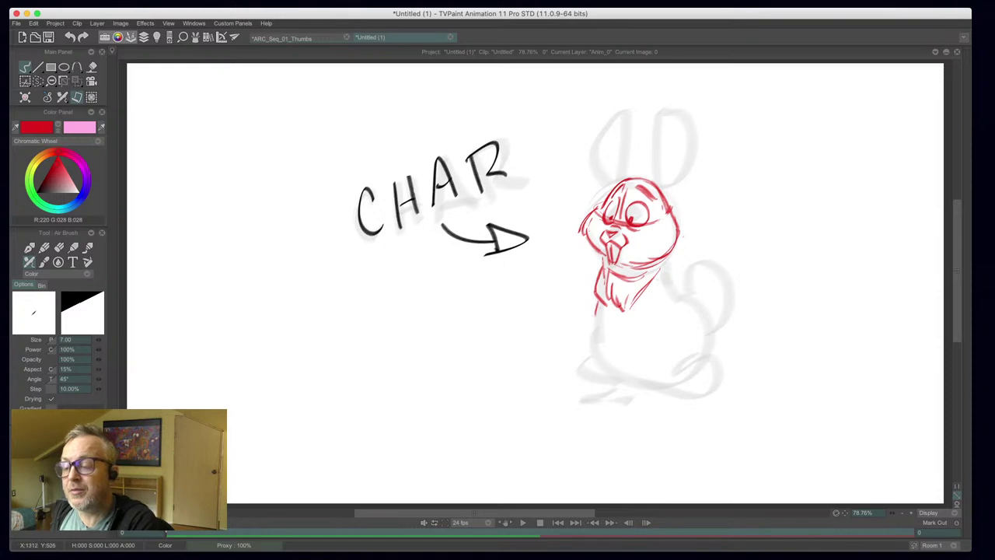
left_click_drag(665, 264, 659, 308)
left_click_drag(668, 296, 705, 353)
mouse_move(690, 304)
left_mouse_down()
mouse_move(710, 348)
mouse_move(697, 309)
left_mouse_up()
left_click_drag(662, 277, 663, 291)
left_click_drag(661, 285, 663, 263)
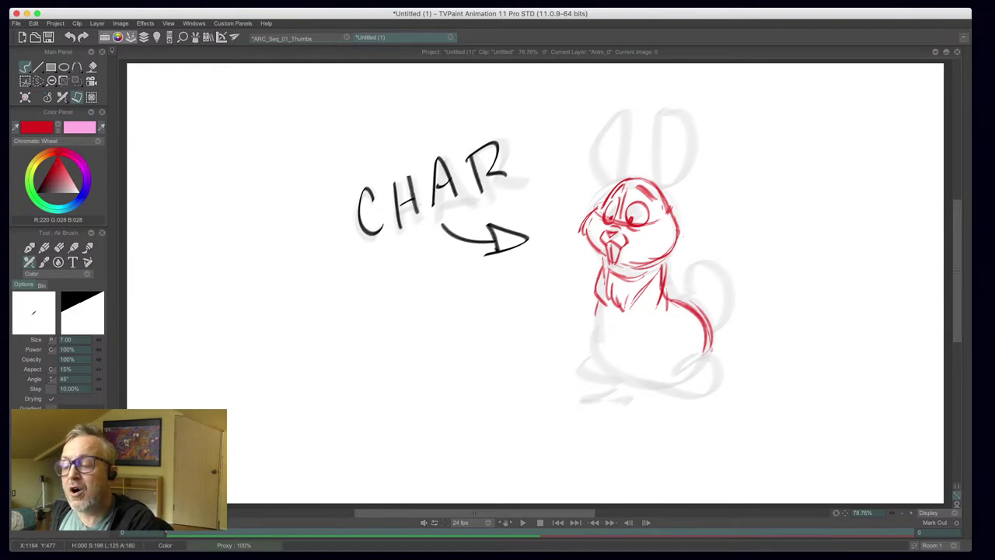
- Draw the rabbit's two arms and small paws in red, held in front of its chest
left_click_drag(602, 274, 600, 256)
mouse_move(639, 292)
left_mouse_down()
mouse_move(622, 267)
mouse_move(608, 270)
mouse_move(623, 267)
left_mouse_up()
mouse_move(632, 311)
left_mouse_down()
mouse_move(627, 286)
mouse_move(626, 308)
mouse_move(653, 300)
mouse_move(647, 342)
mouse_move(630, 348)
mouse_move(621, 339)
mouse_move(619, 361)
mouse_move(617, 340)
mouse_move(590, 327)
mouse_move(592, 308)
left_mouse_up()
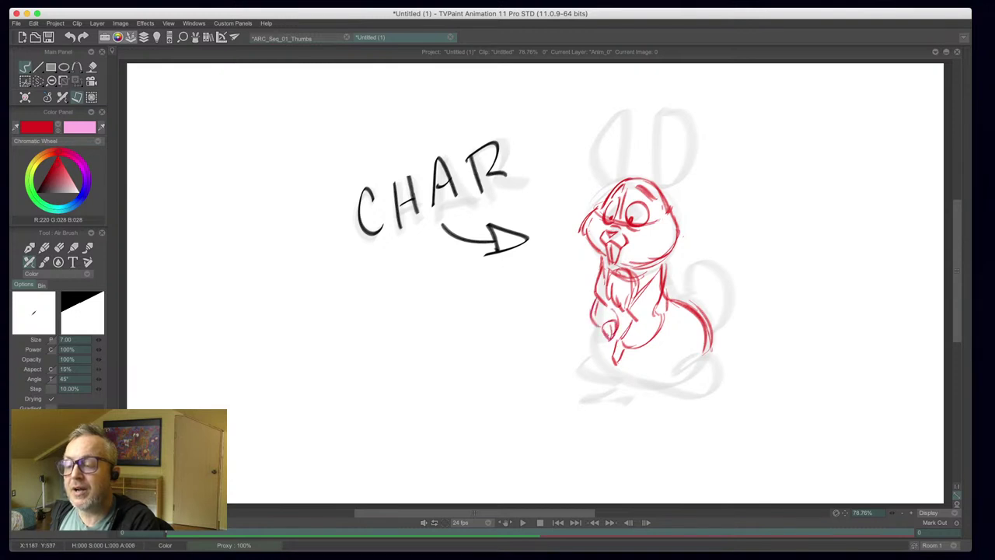
- Draw the rabbit's rounded haunch on the tail side and the hind foot beneath it
mouse_move(698, 338)
left_mouse_down()
mouse_move(665, 373)
mouse_move(717, 379)
left_mouse_up()
left_click_drag(717, 379, 670, 393)
left_click_drag(711, 379, 669, 396)
mouse_move(713, 326)
left_mouse_down()
mouse_move(690, 421)
mouse_move(668, 396)
mouse_move(657, 426)
mouse_move(674, 418)
left_mouse_up()
mouse_move(665, 399)
left_mouse_down()
mouse_move(681, 429)
mouse_move(670, 433)
mouse_move(688, 424)
left_mouse_up()
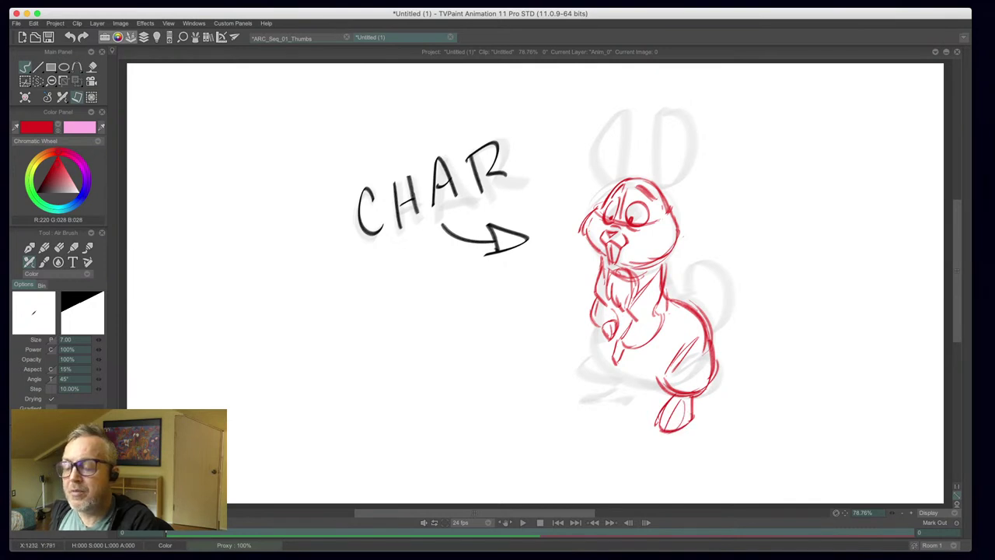
- Add thin red perspective lines for the ground around and below the rabbit's feet
mouse_move(661, 391)
left_mouse_down()
mouse_move(581, 373)
mouse_move(491, 418)
left_mouse_up()
left_click_drag(725, 358, 631, 501)
left_click_drag(580, 432, 610, 441)
- Draw the rabbit's upright oval tail in red behind its back
mouse_move(690, 278)
left_mouse_down()
mouse_move(688, 305)
mouse_move(720, 311)
mouse_move(712, 322)
left_mouse_up()
left_click_drag(688, 271, 688, 299)
mouse_move(687, 280)
left_mouse_down()
mouse_move(707, 268)
mouse_move(716, 320)
mouse_move(687, 295)
left_mouse_up()
- Draw the hair tuft and two long ears on the rabbit's head, and reinforce the cheek lines
mouse_move(628, 180)
left_mouse_down()
mouse_move(633, 100)
mouse_move(590, 143)
mouse_move(614, 178)
mouse_move(657, 102)
mouse_move(685, 180)
mouse_move(667, 190)
left_mouse_up()
mouse_move(684, 132)
left_mouse_down()
mouse_move(665, 183)
mouse_move(677, 160)
left_mouse_up()
left_click_drag(660, 172, 667, 102)
mouse_move(623, 172)
left_mouse_down()
mouse_move(627, 95)
mouse_move(618, 167)
mouse_move(638, 164)
mouse_move(639, 177)
mouse_move(626, 184)
left_mouse_up()
mouse_move(669, 213)
left_mouse_down()
mouse_move(679, 232)
mouse_move(659, 265)
mouse_move(661, 285)
left_mouse_up()
left_click_drag(592, 246, 604, 260)
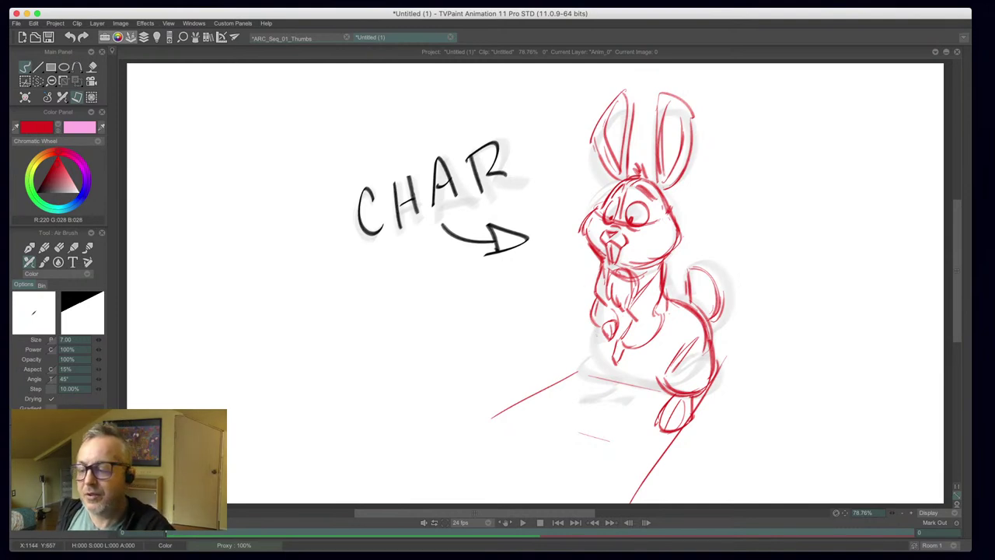
- Draw the rabbit's front thigh, lower belly line and the second hind foot in red
mouse_move(595, 328)
left_mouse_down()
mouse_move(591, 345)
mouse_move(611, 380)
mouse_move(638, 393)
left_mouse_up()
mouse_move(597, 358)
left_mouse_down()
mouse_move(642, 393)
mouse_move(661, 388)
mouse_move(636, 394)
left_mouse_up()
mouse_move(587, 334)
left_mouse_down()
mouse_move(591, 377)
mouse_move(620, 387)
mouse_move(589, 366)
mouse_move(583, 412)
mouse_move(571, 407)
mouse_move(577, 394)
left_mouse_up()
left_click_drag(597, 392, 573, 410)
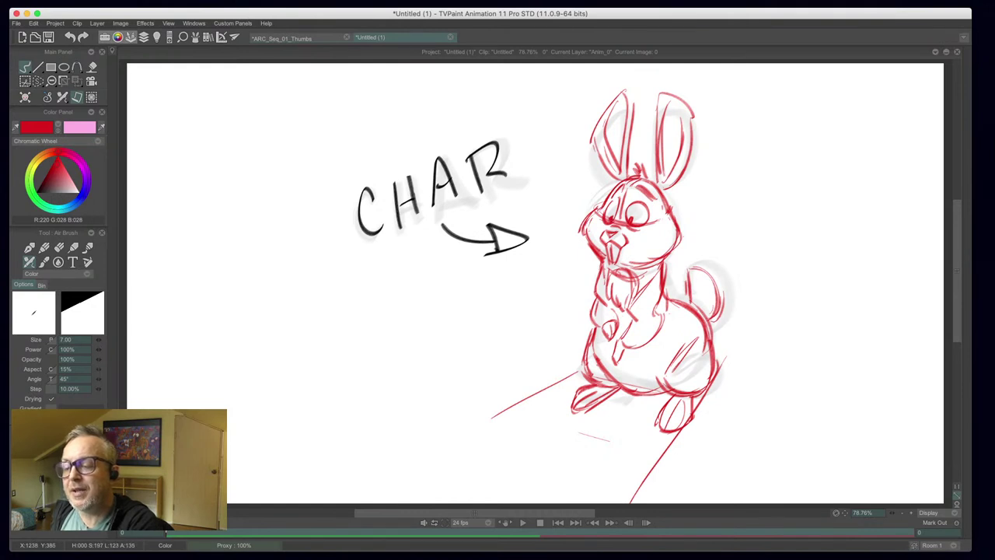
- Pick near-black (R 20, G 20, B 20) and darken the rabbit's pupils and upper eyelid lines
left_click(46, 200)
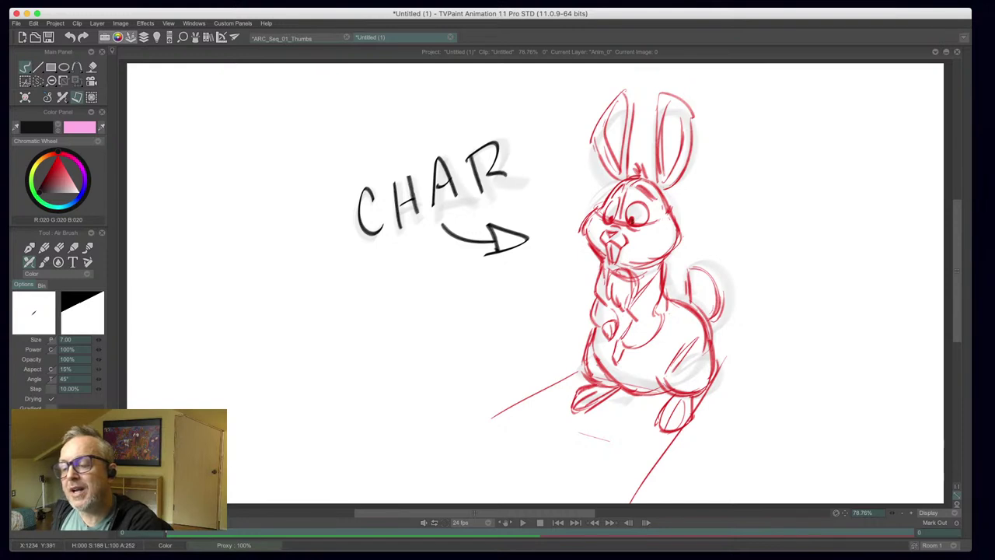
left_click_drag(608, 223, 611, 219)
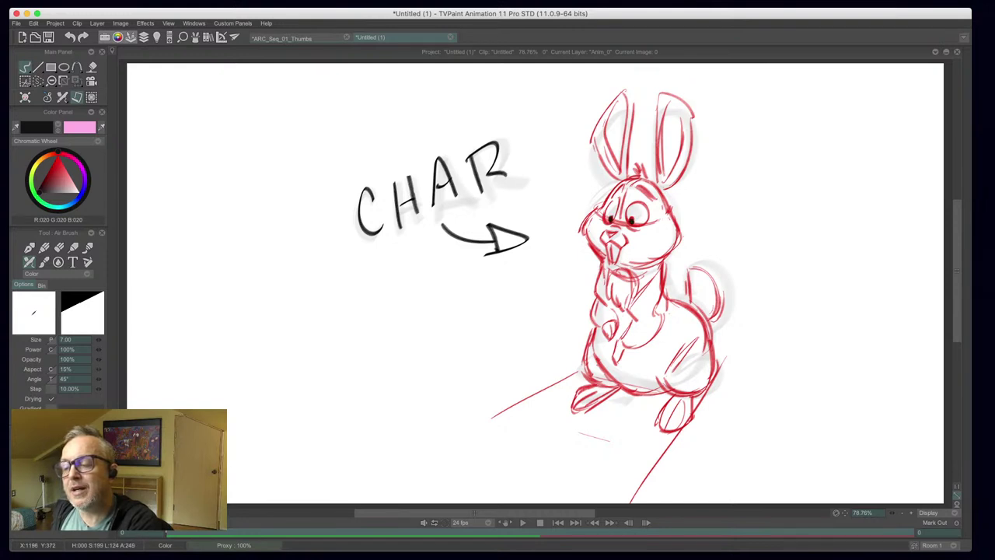
left_click_drag(648, 212, 637, 201)
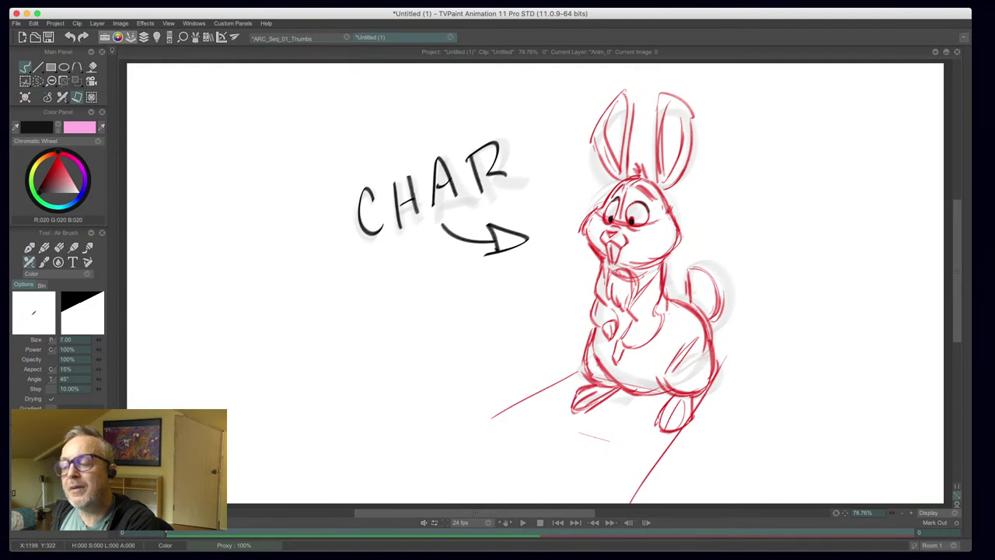
left_click_drag(647, 201, 636, 205)
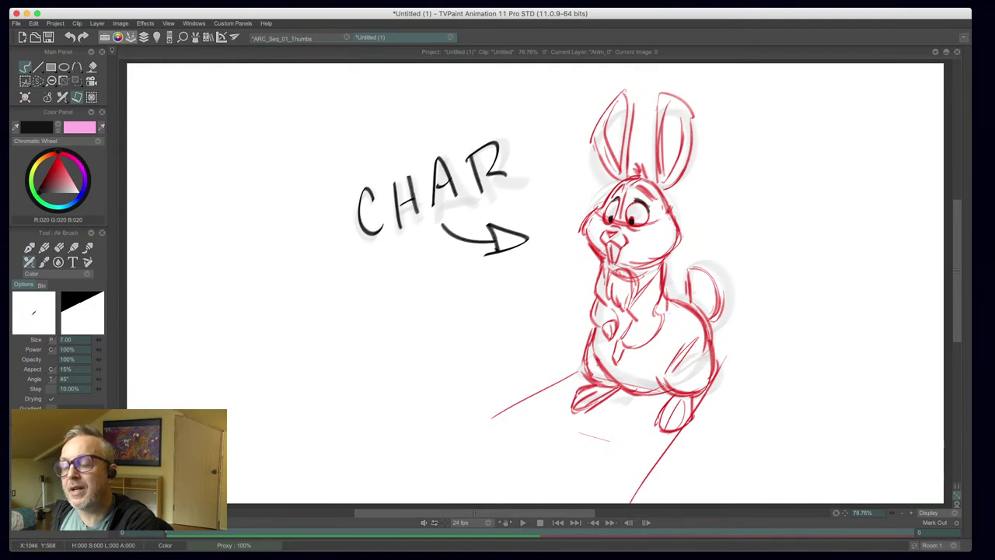
- Set the brush size to 3.50 and add fine dark lines around the rabbit's eyes and nose
left_click_drag(95, 339, 85, 344)
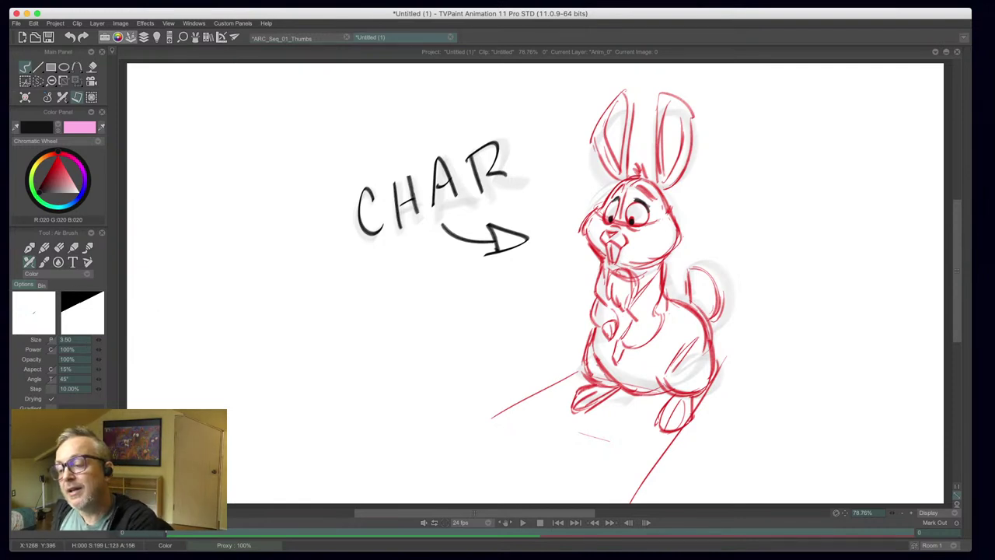
left_click_drag(627, 219, 637, 214)
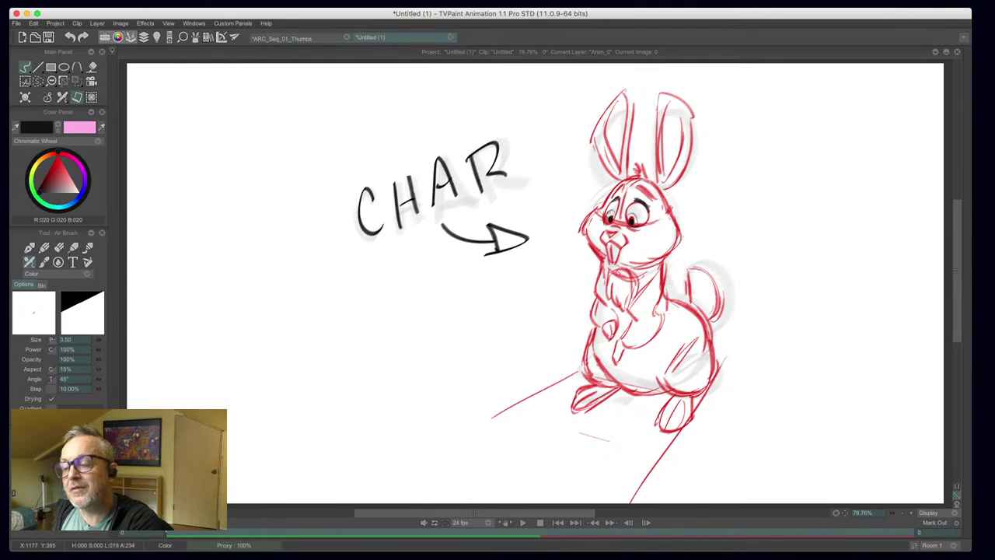
left_click_drag(611, 224, 602, 228)
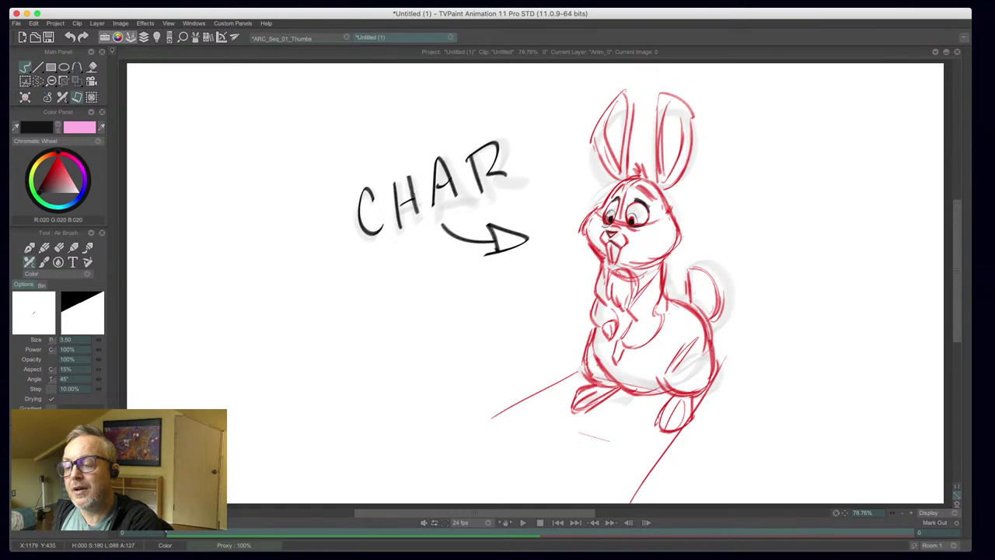
- Draw long, thin dark whiskers fanning out from both sides of the rabbit's muzzle
left_click_drag(642, 239, 544, 211)
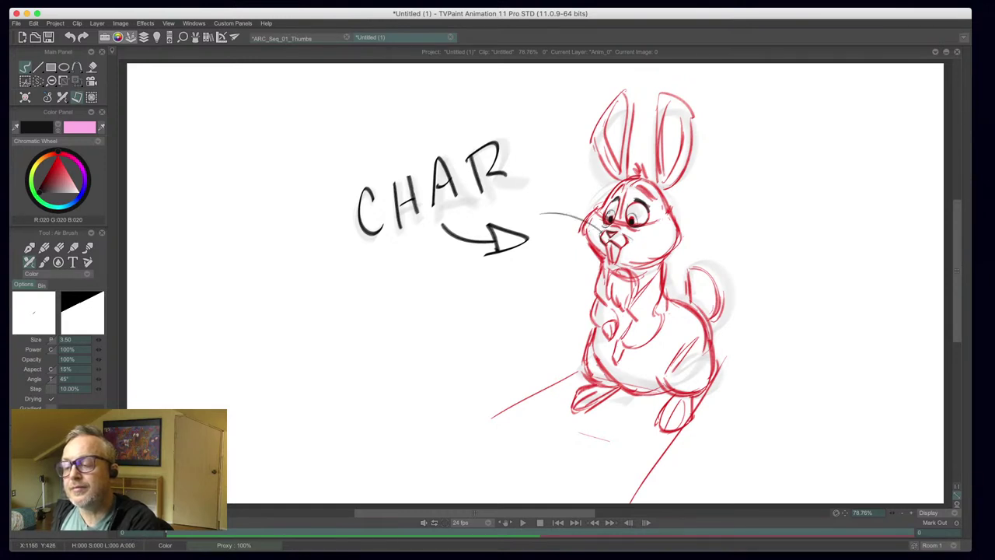
mouse_move(598, 231)
left_mouse_down()
mouse_move(540, 233)
mouse_move(542, 280)
mouse_move(584, 255)
mouse_move(690, 233)
mouse_move(631, 241)
mouse_move(700, 256)
left_mouse_up()
mouse_move(624, 242)
left_mouse_down()
mouse_move(690, 281)
mouse_move(652, 291)
left_mouse_up()
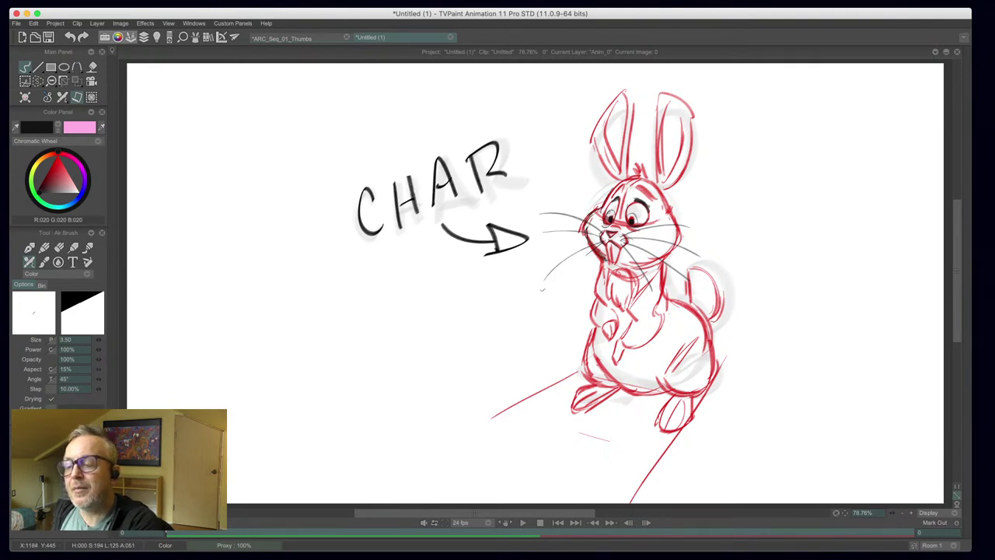
- Reinforce the rabbit's mouth, chest fur, front paws and tail outline with thin near-black strokes
mouse_move(617, 246)
left_mouse_down()
mouse_move(632, 276)
mouse_move(594, 290)
mouse_move(600, 330)
mouse_move(614, 320)
mouse_move(611, 338)
left_mouse_up()
mouse_move(606, 276)
left_mouse_down()
mouse_move(608, 299)
mouse_move(625, 312)
mouse_move(626, 301)
left_mouse_up()
mouse_move(624, 279)
left_mouse_down()
mouse_move(636, 283)
mouse_move(605, 295)
mouse_move(648, 326)
mouse_move(620, 340)
left_mouse_up()
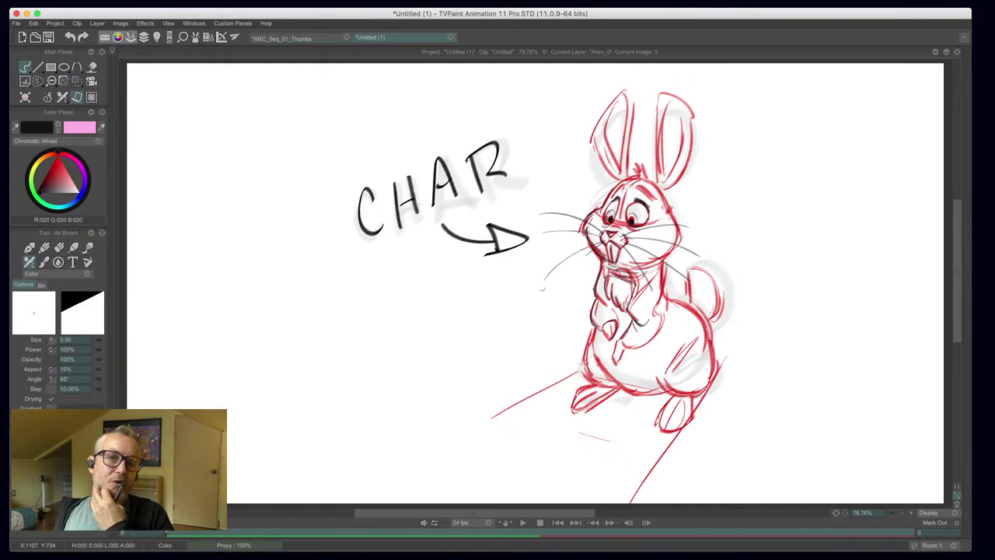
mouse_move(688, 304)
left_mouse_down()
mouse_move(696, 269)
mouse_move(713, 327)
left_mouse_up()
mouse_move(701, 268)
left_mouse_down()
mouse_move(723, 319)
mouse_move(688, 299)
left_mouse_up()
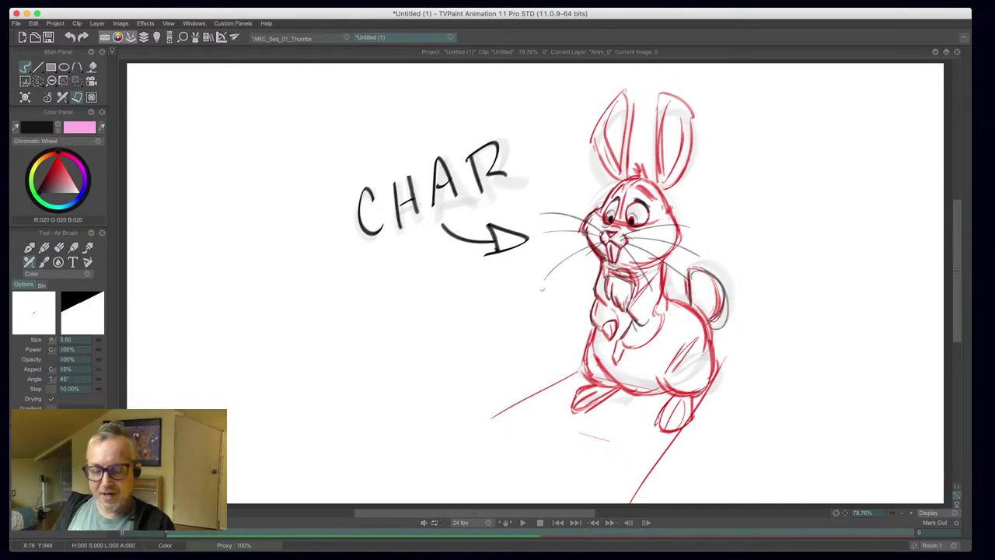
- Hide and show the detailed rabbit layer to compare it with the faded rough sketch
key("Tab")
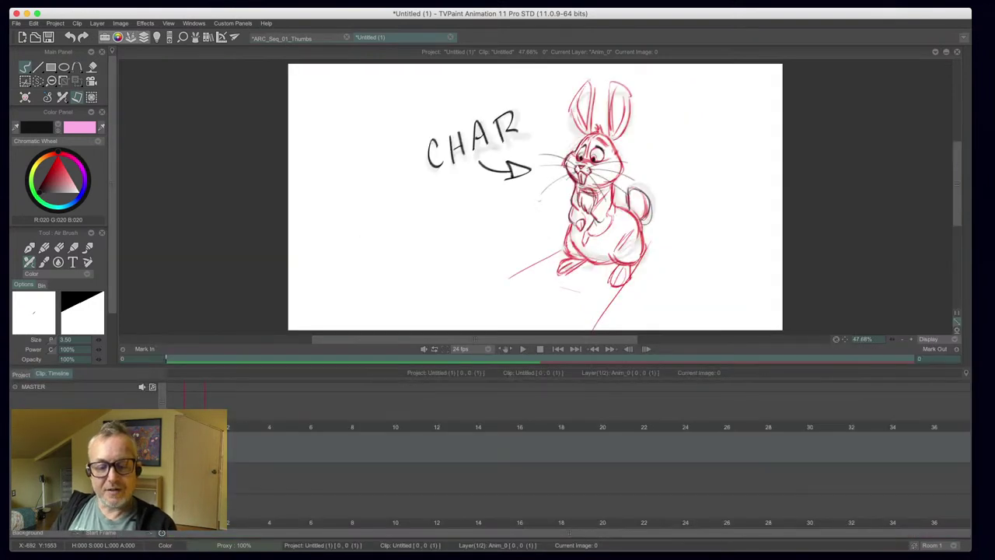
left_click(116, 448)
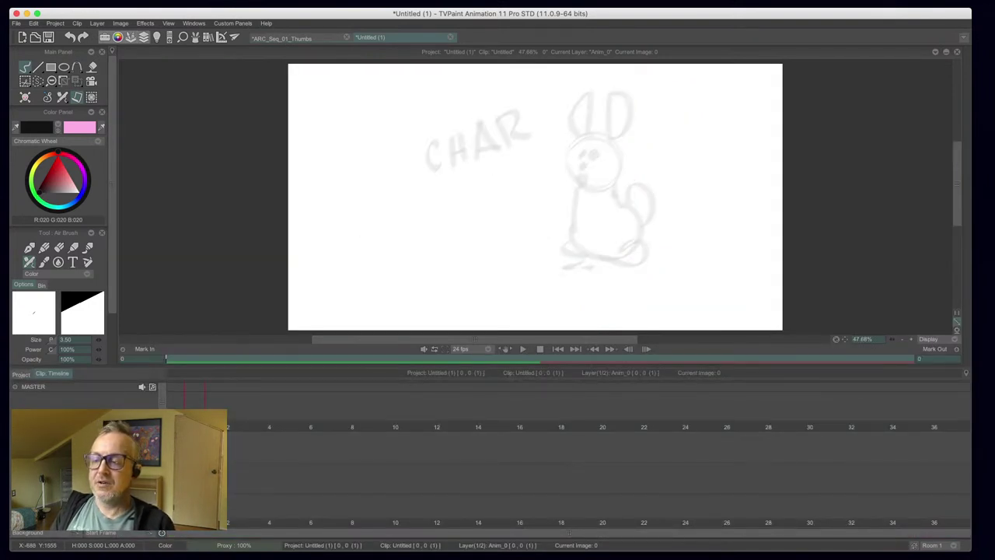
key("Tab")
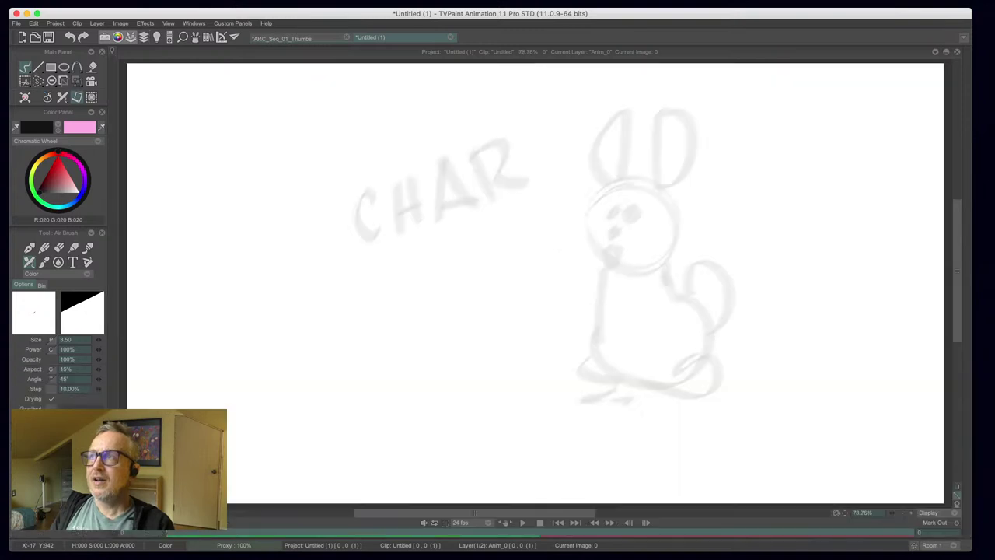
key("Tab")
left_click(114, 453)
key("Tab")
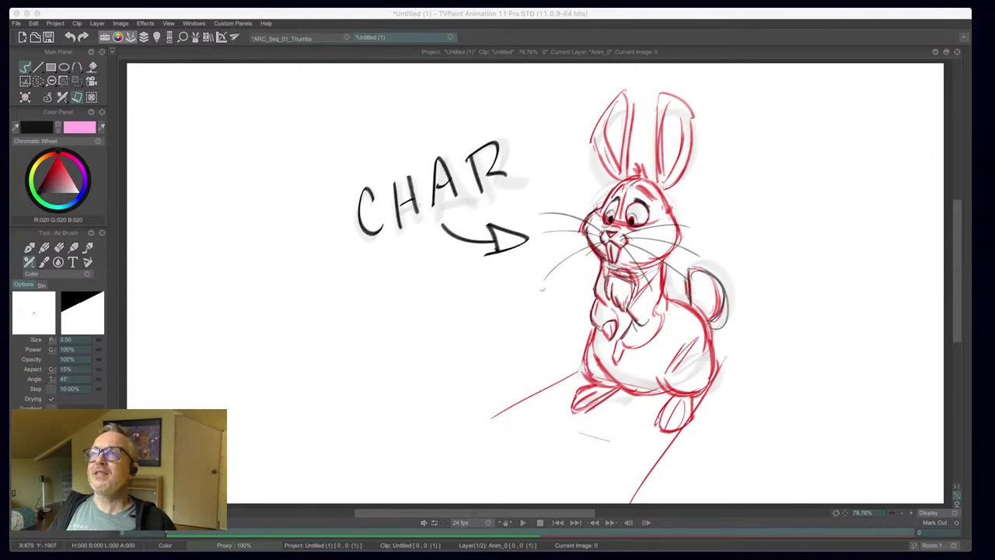
- View the goat illustration IMG_4531.JPG as a finished drawing example, and close it to return to the rabbit drawing
left_click_drag(0, 47, 566, 53)
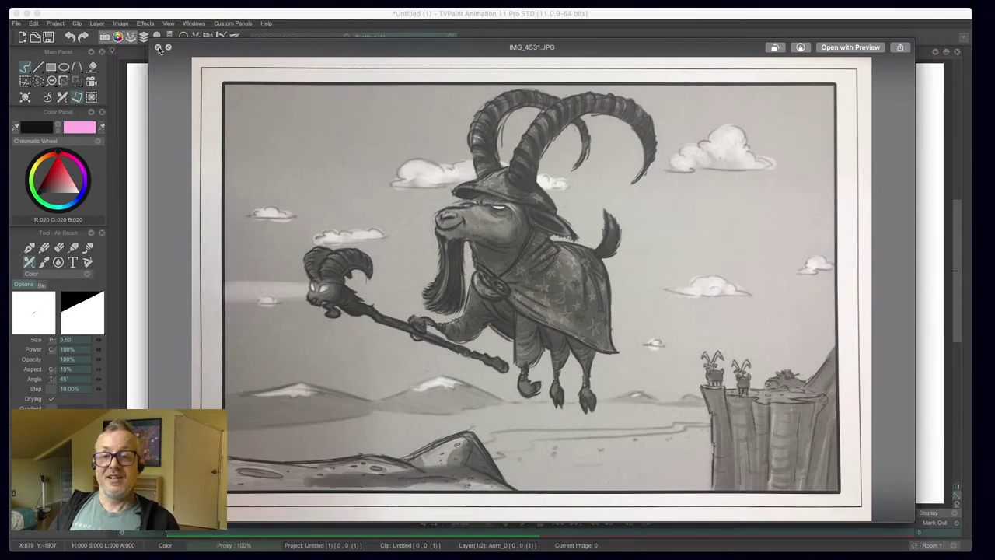
left_click(158, 48)
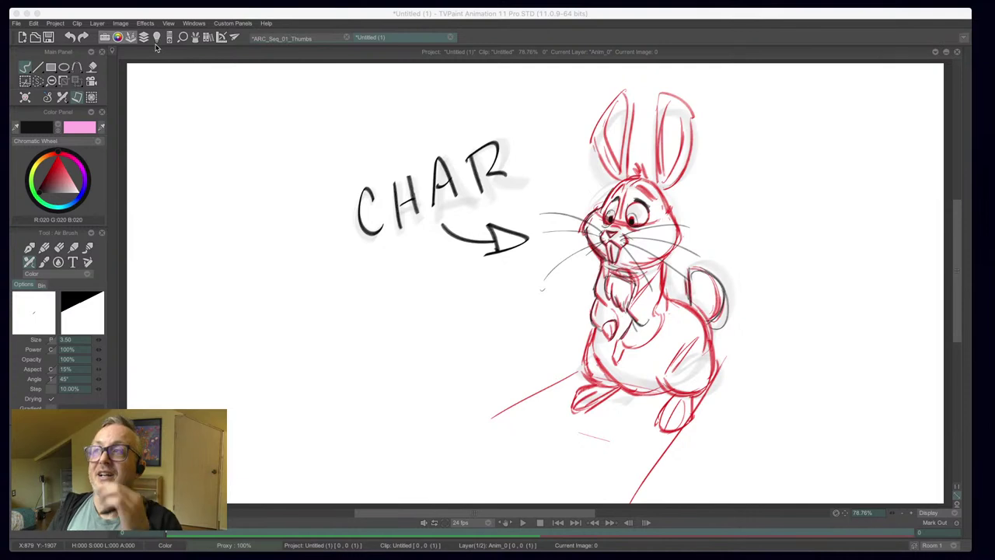
left_click(228, 201)
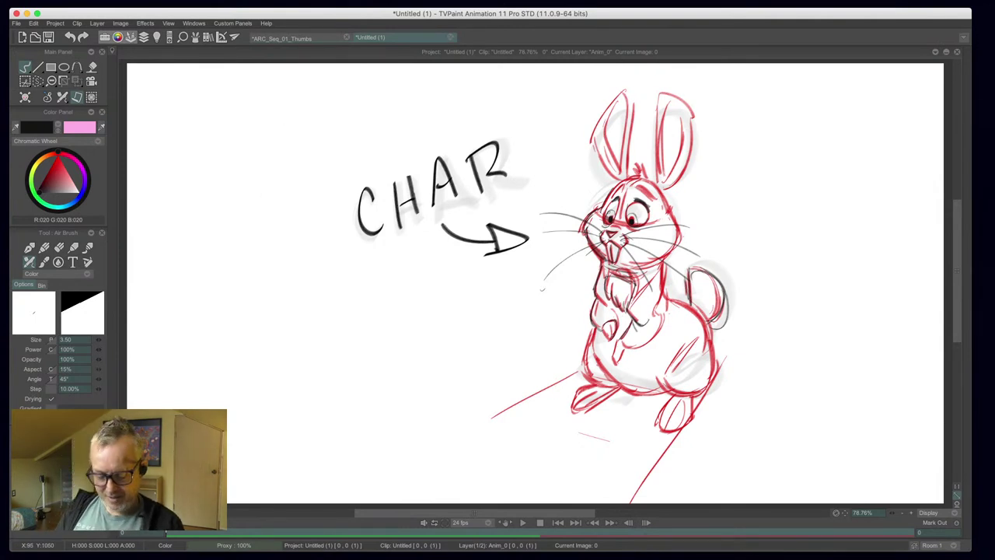
- Clear the detailed rabbit drawing and the faded rough sketch from their layers, leaving a blank canvas
key("Tab")
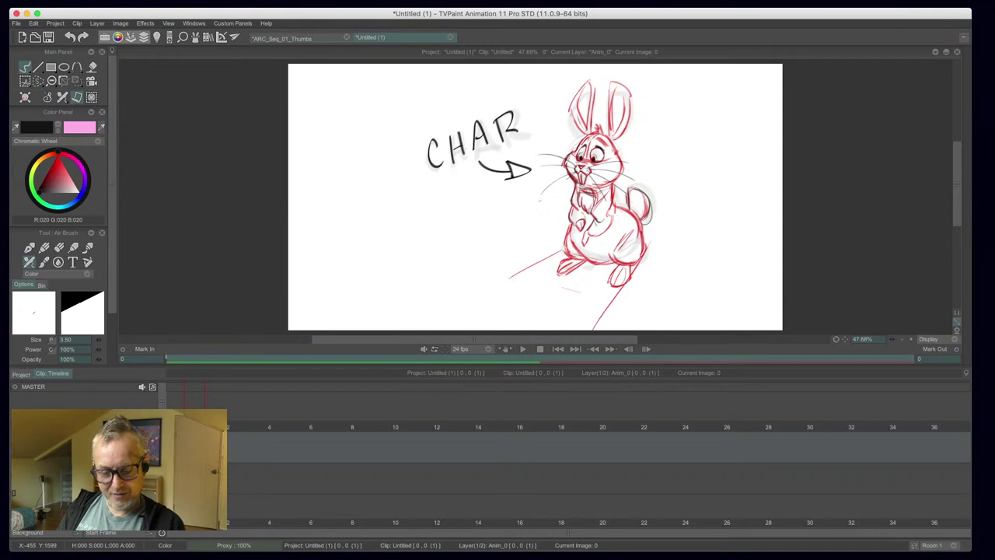
key("BackSpace")
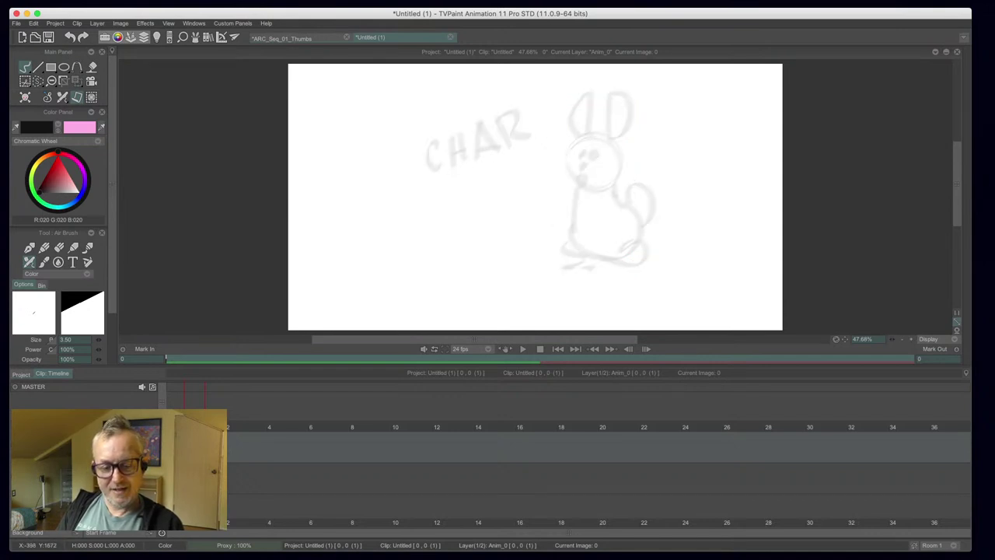
left_click(111, 473)
key("BackSpace")
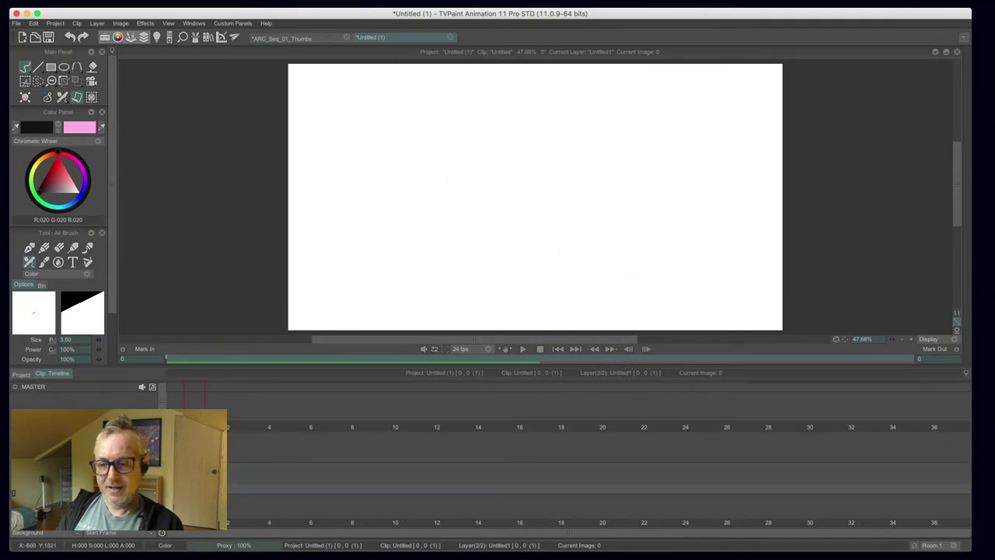
key("Tab")
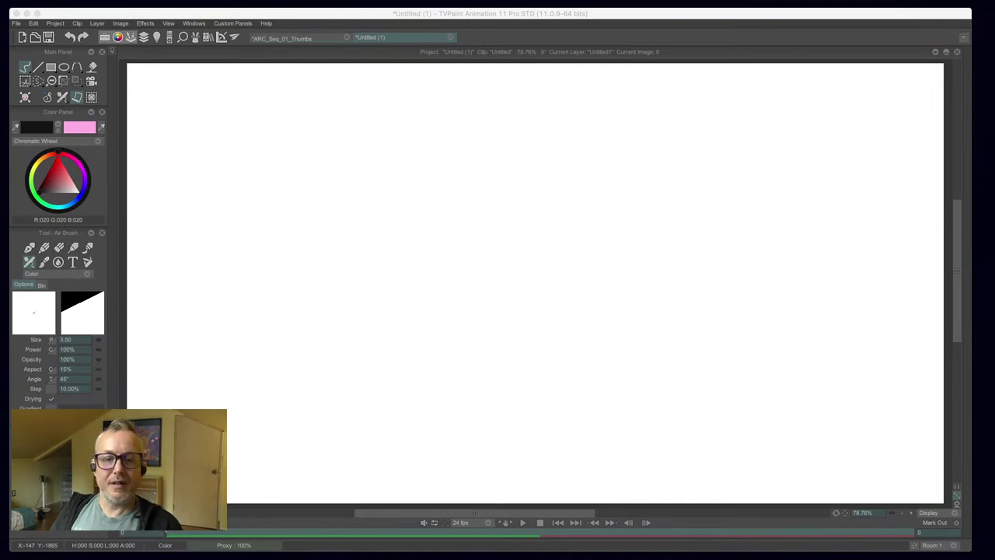
- Switch to Preview with ARC _Pilot_Script.pdf over the blank canvas and view the script's title page
left_click(17, 26)
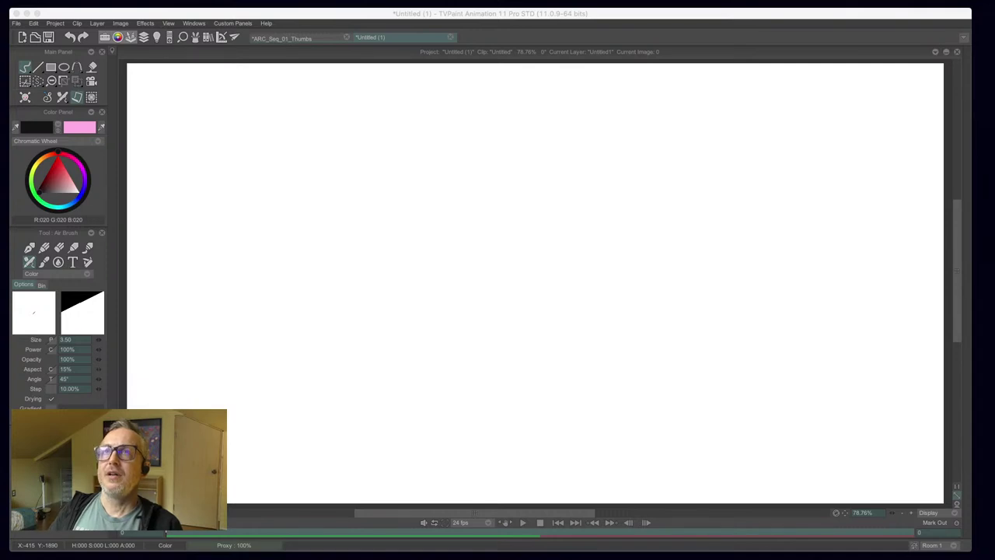
left_click_drag(143, 2, 387, 56)
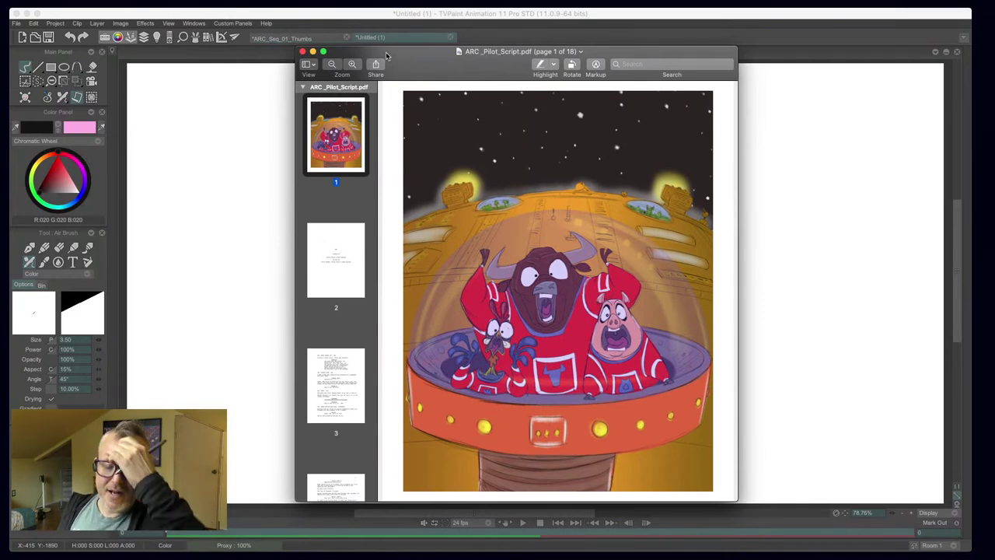
left_click(325, 302)
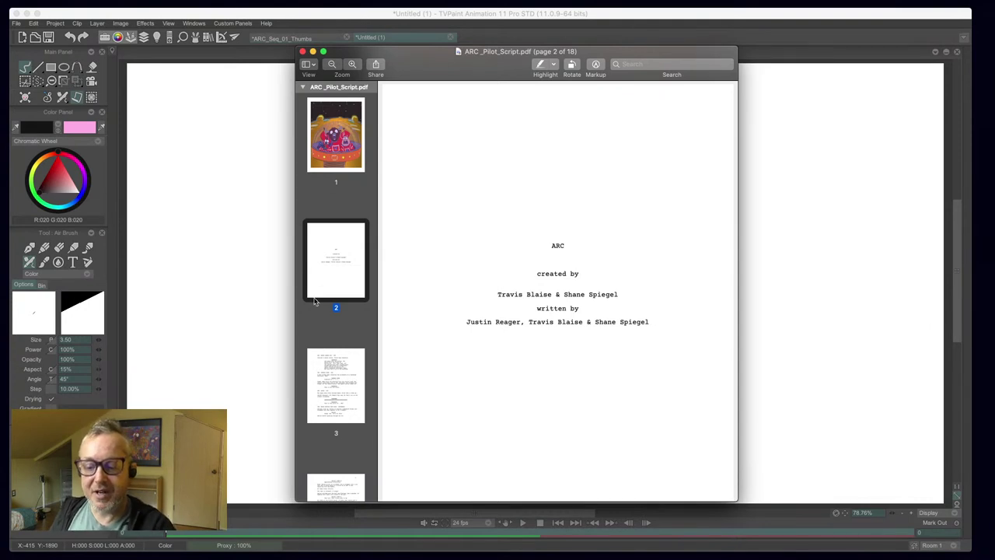
scroll(315, 326, "down", 3)
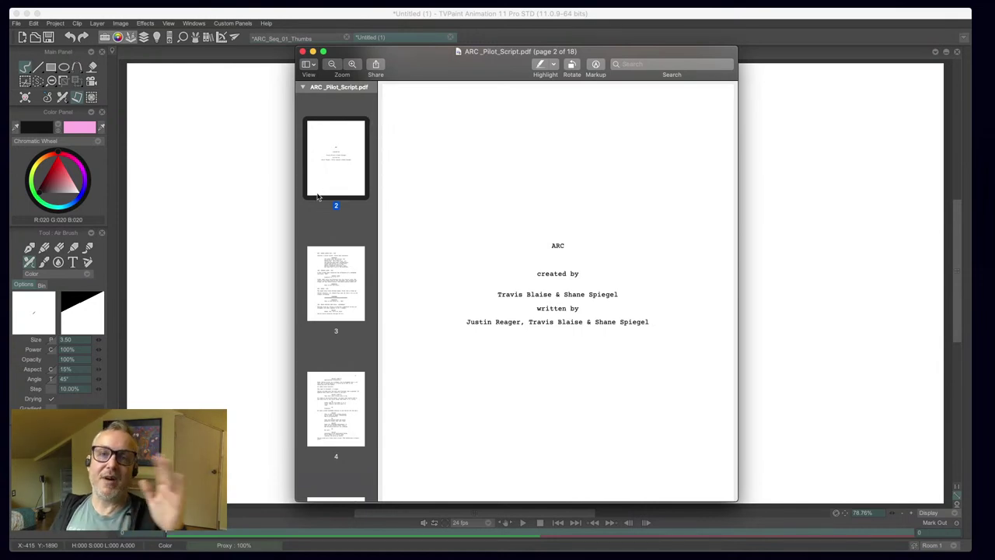
scroll(317, 197, "up", 1)
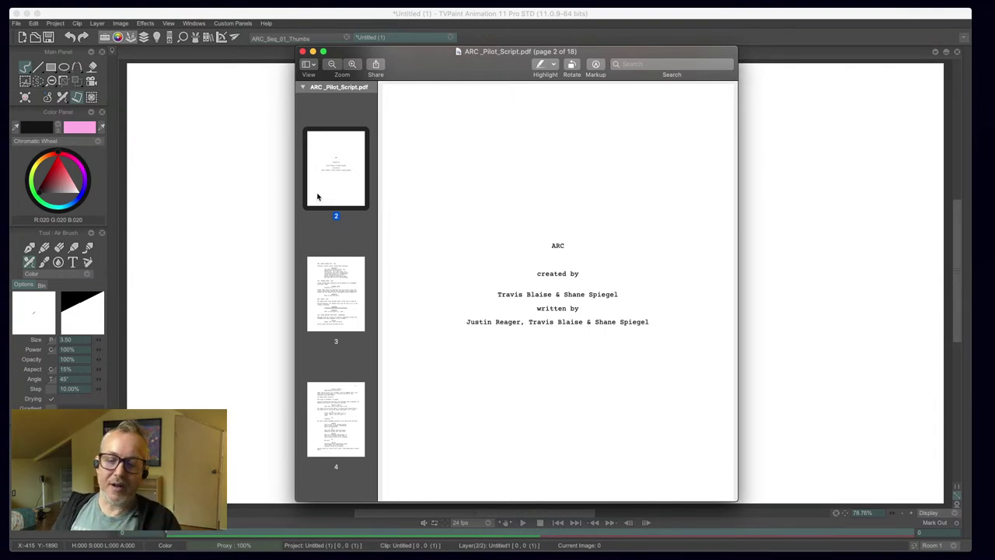
- Read the script's opening scenes on pages 3 and 4, from the Earth launch pad to the space station test room
scroll(413, 284, "down", 5)
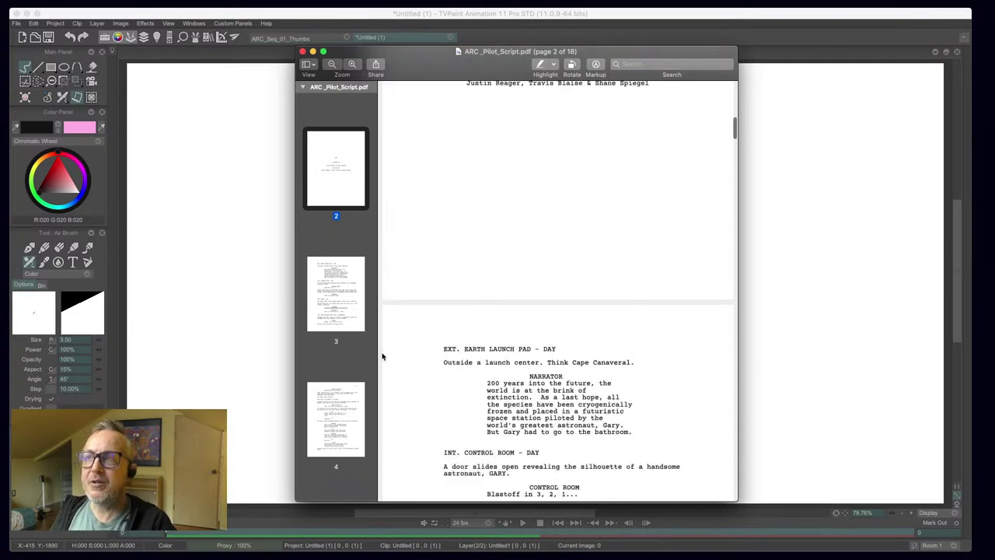
scroll(382, 358, "down", 7)
scroll(383, 368, "up", 10)
scroll(382, 368, "down", 8)
scroll(383, 367, "down", 1)
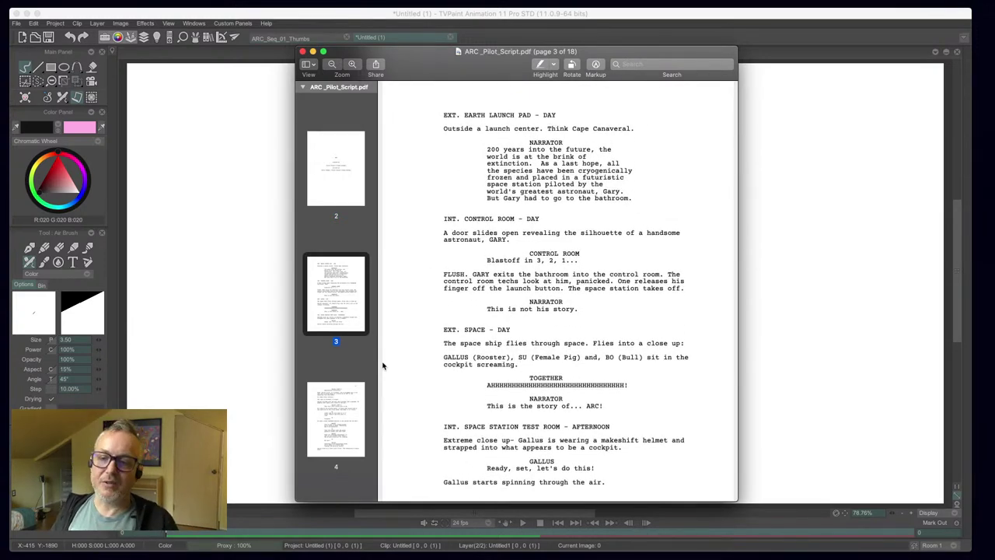
scroll(382, 365, "down", 1)
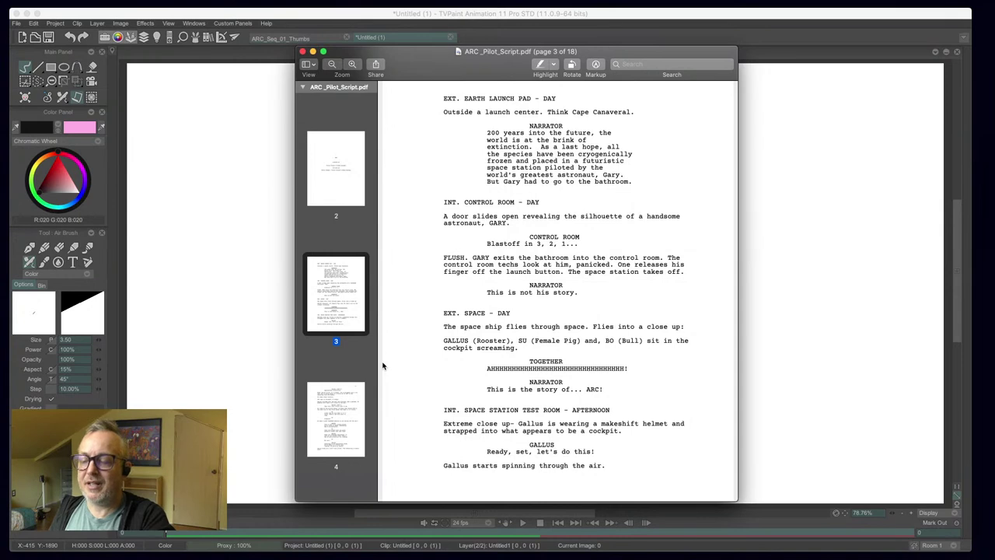
scroll(382, 366, "down", 10)
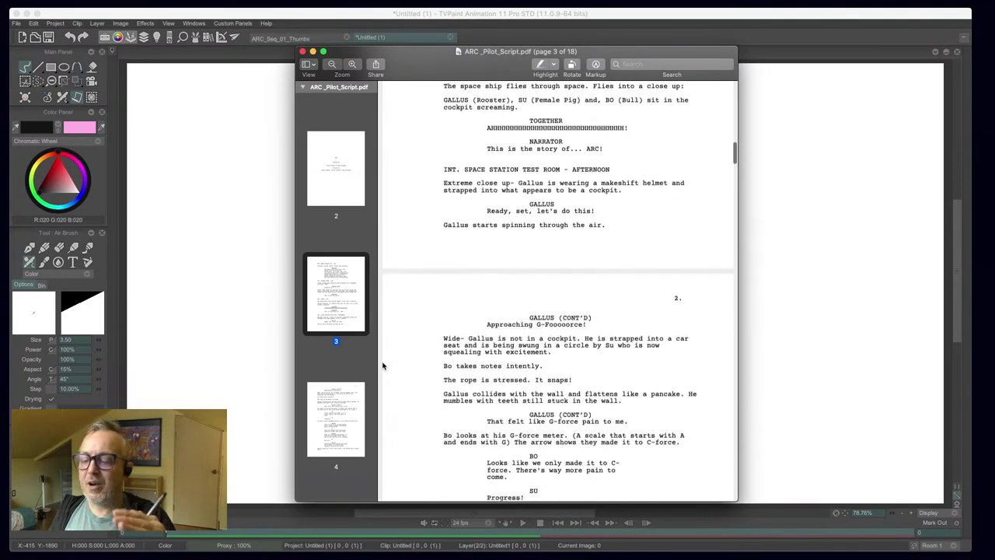
scroll(382, 365, "down", 3)
scroll(383, 365, "up", 2)
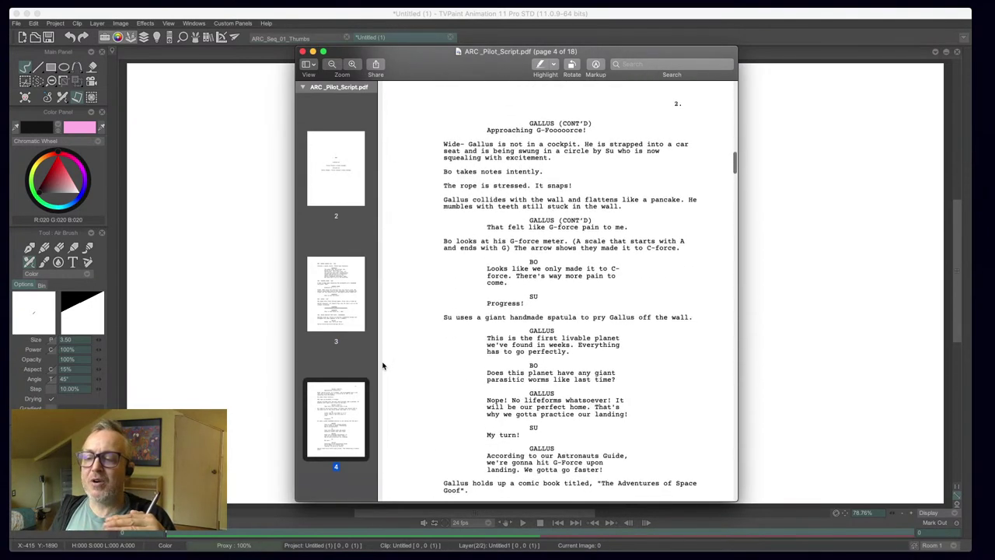
scroll(382, 366, "up", 4)
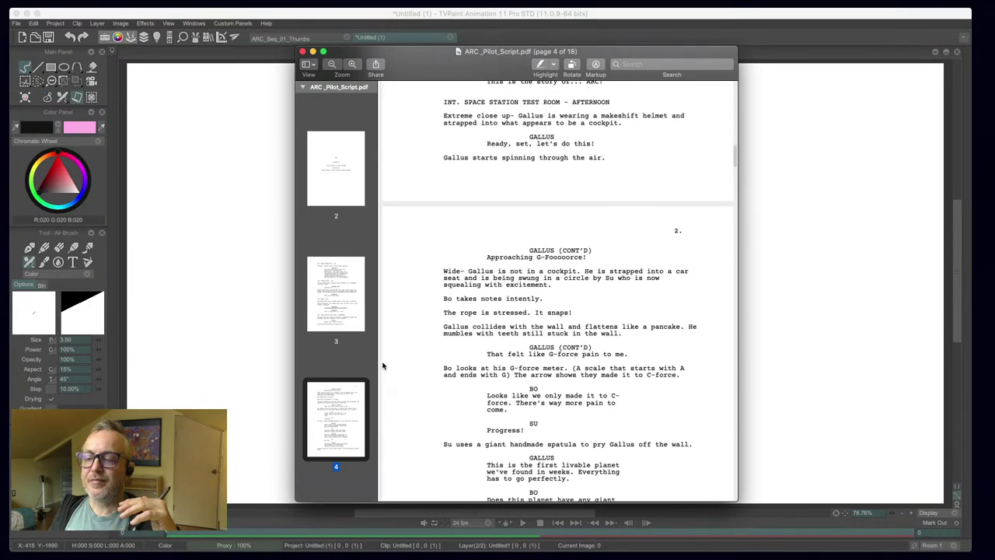
scroll(383, 365, "up", 1)
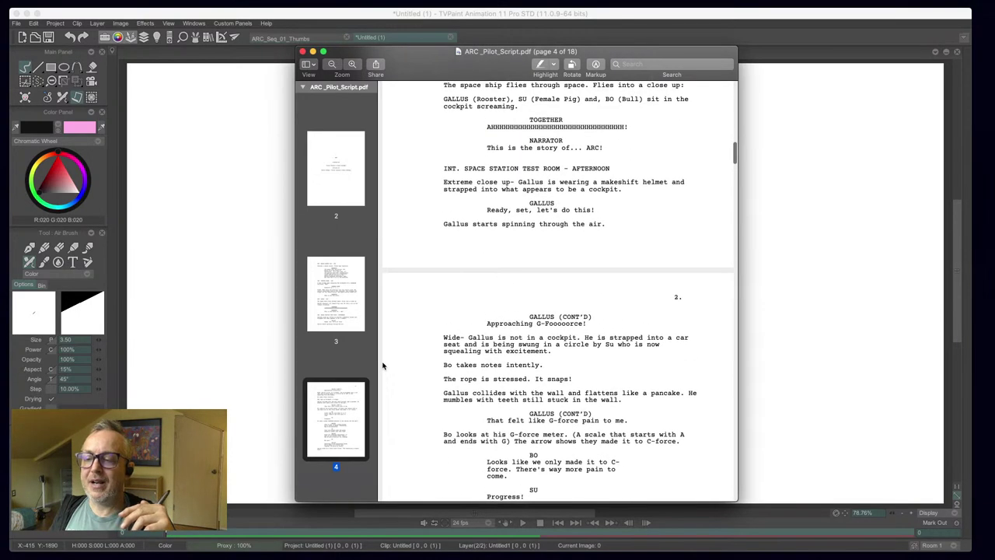
scroll(383, 365, "down", 2)
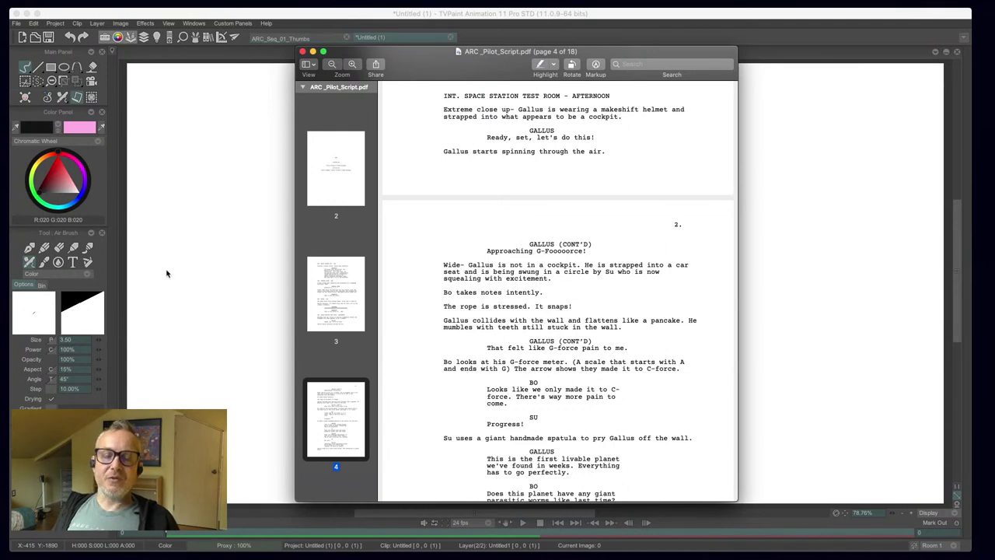
key("super+s")
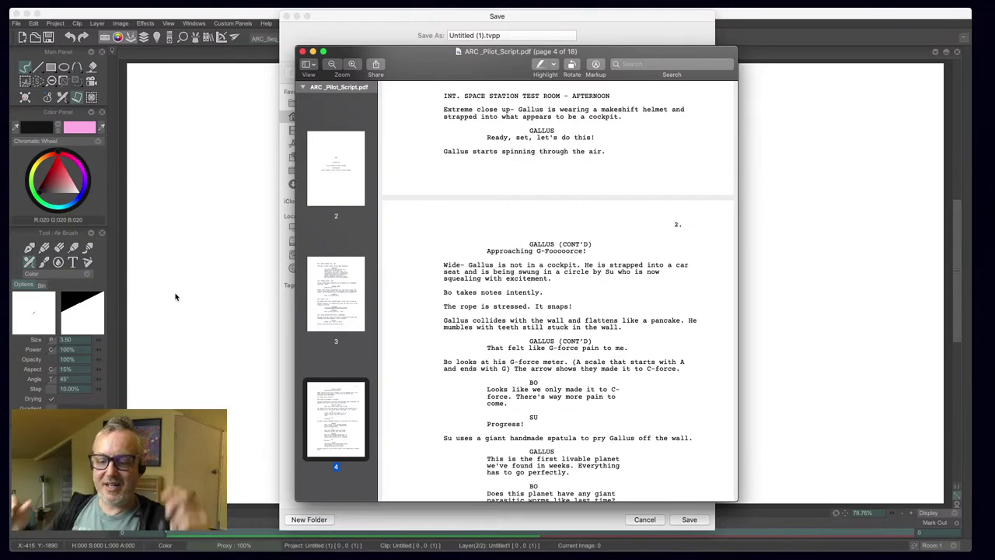
left_click_drag(429, 68, 519, 64)
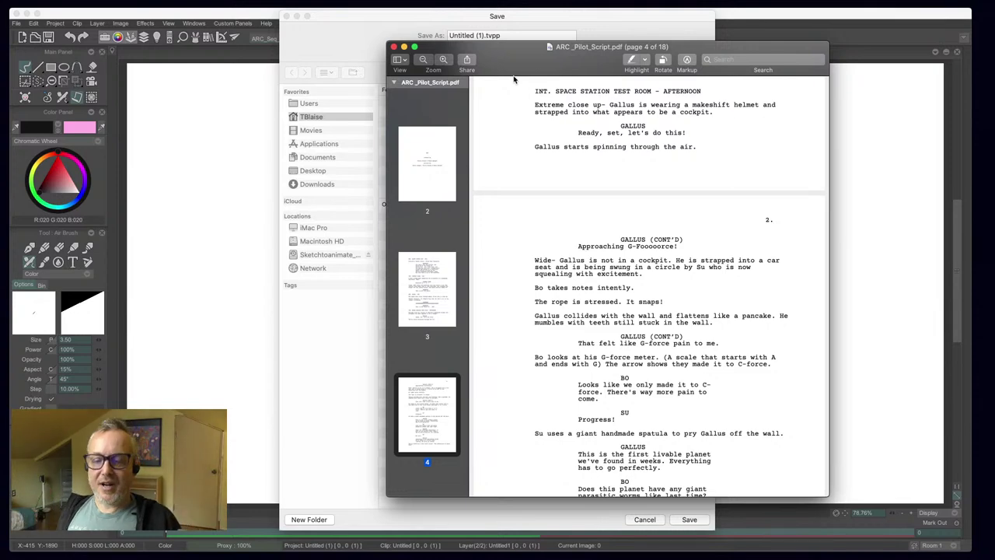
left_click_drag(455, 52, 206, 57)
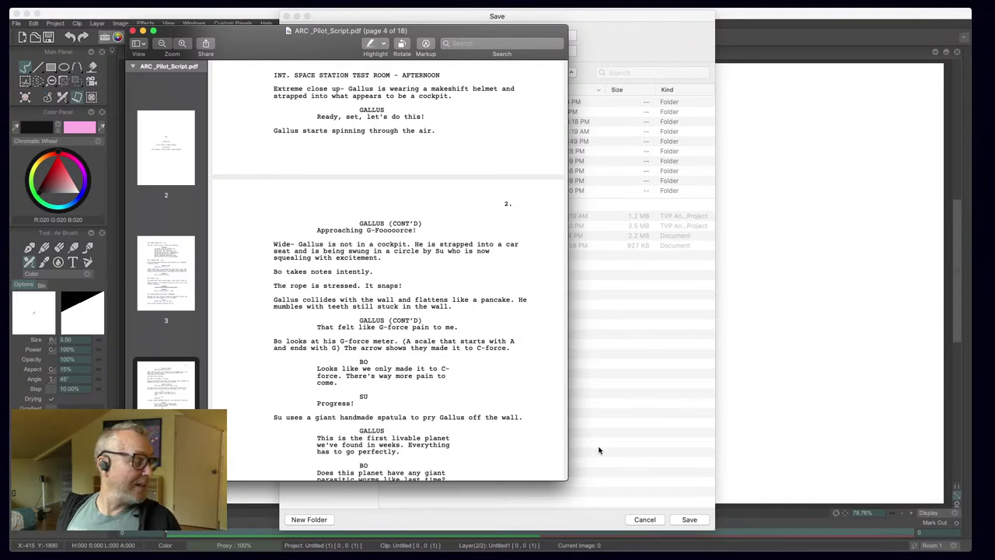
left_click_drag(247, 46, 336, 40)
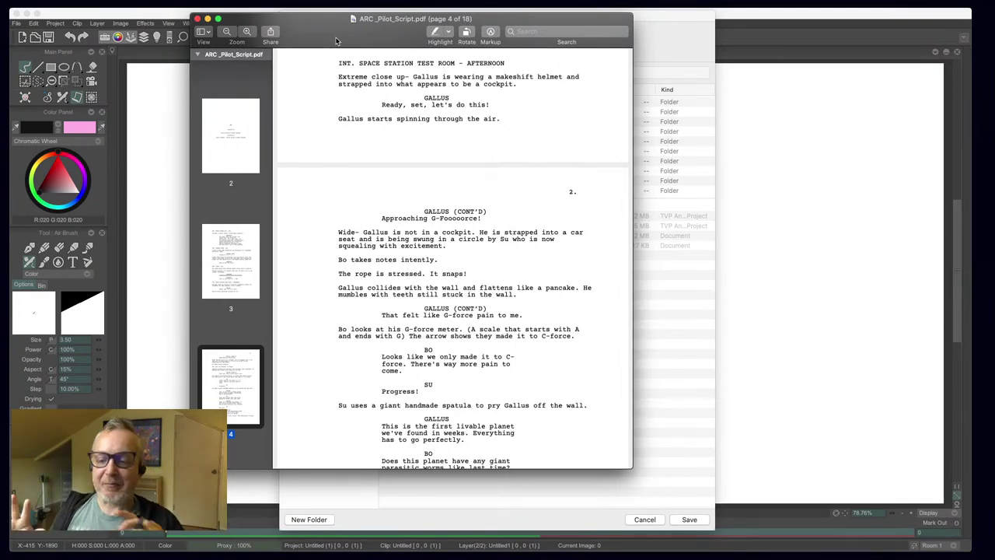
left_click_drag(336, 40, 388, 43)
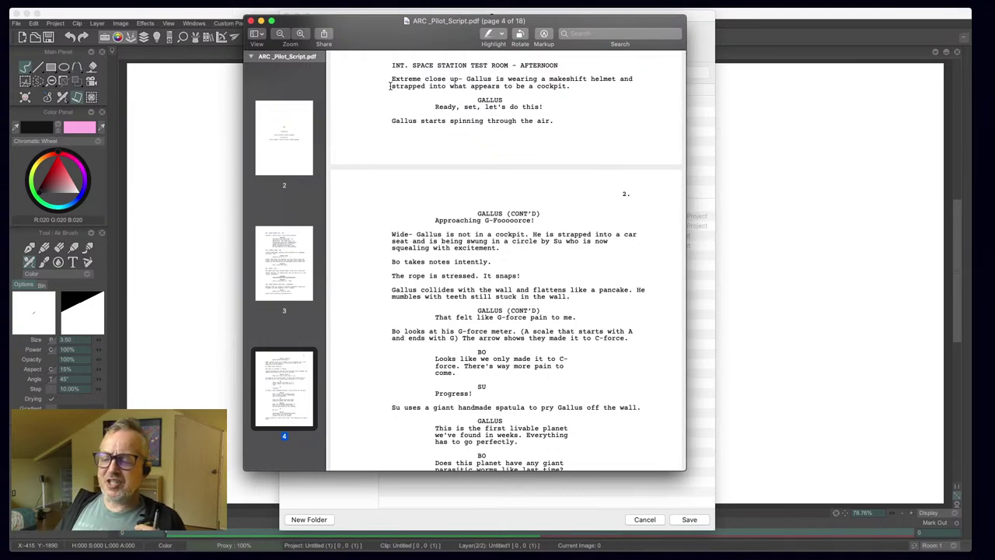
- Read the script's test room scene on pages 4 and 5, from the rope snapping to the Engine Room
scroll(384, 90, "down", 3)
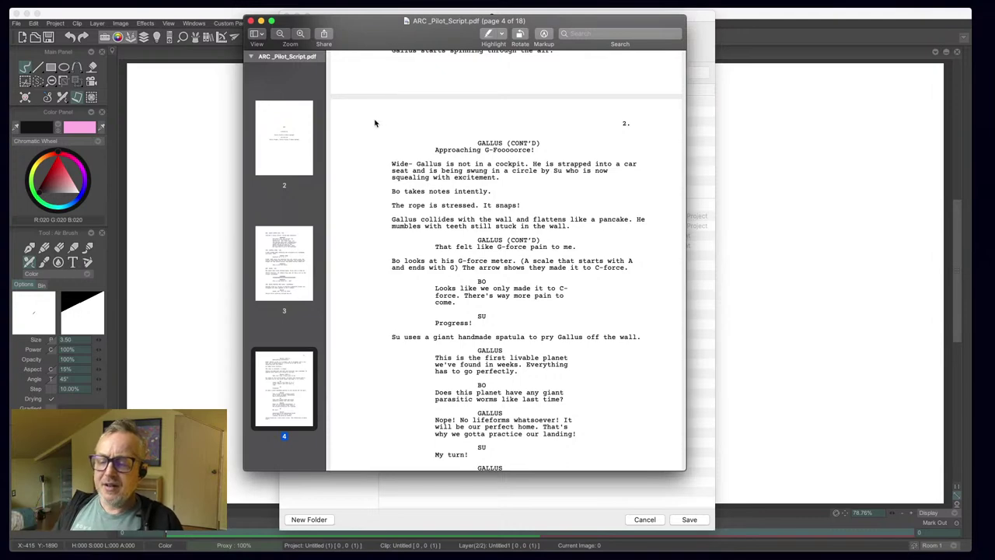
scroll(486, 200, "down", 3)
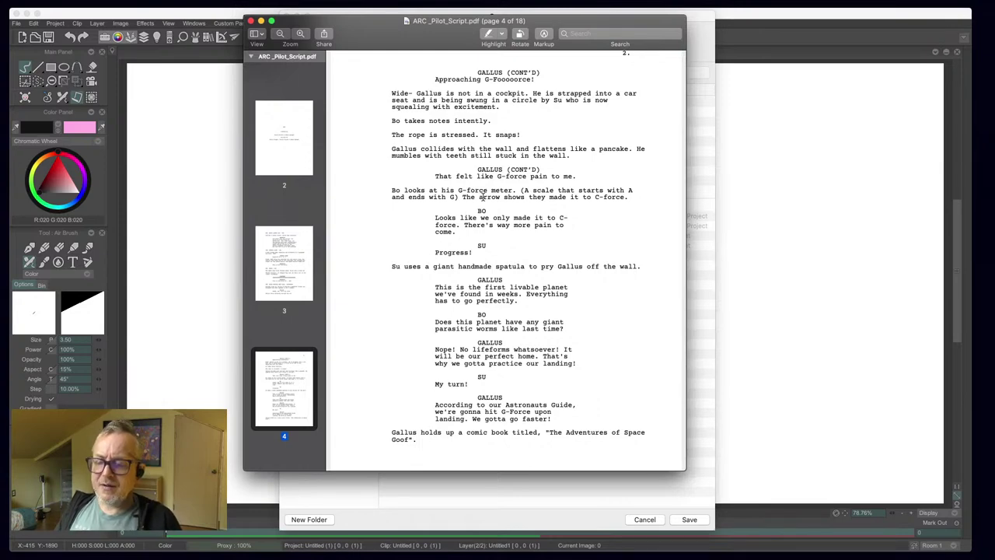
scroll(482, 195, "down", 5)
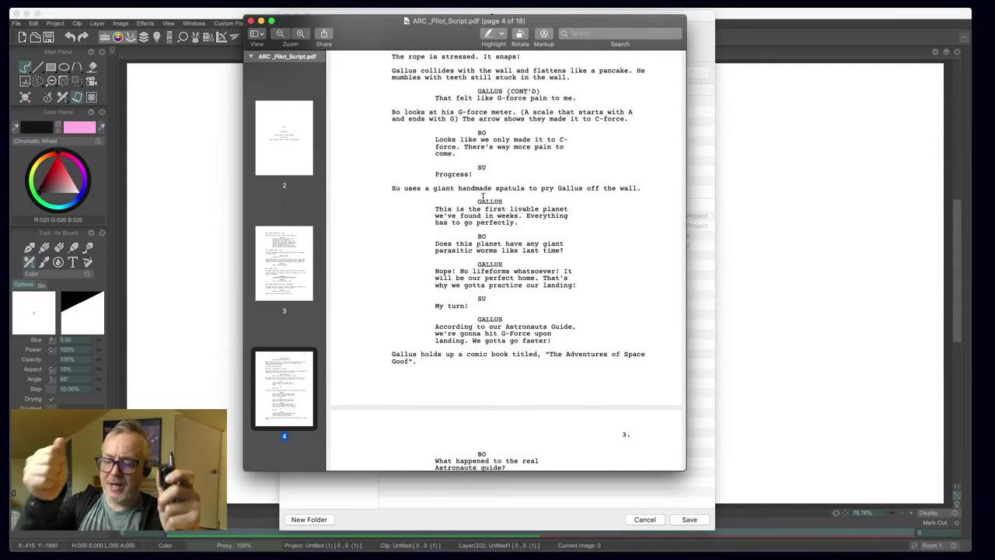
scroll(436, 193, "down", 3)
scroll(436, 193, "down", 10)
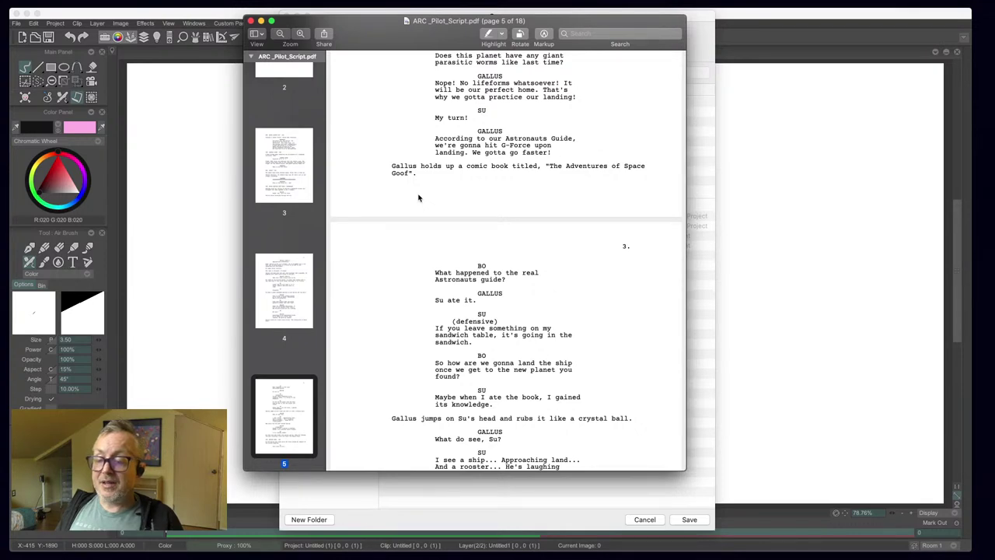
scroll(419, 197, "down", 5)
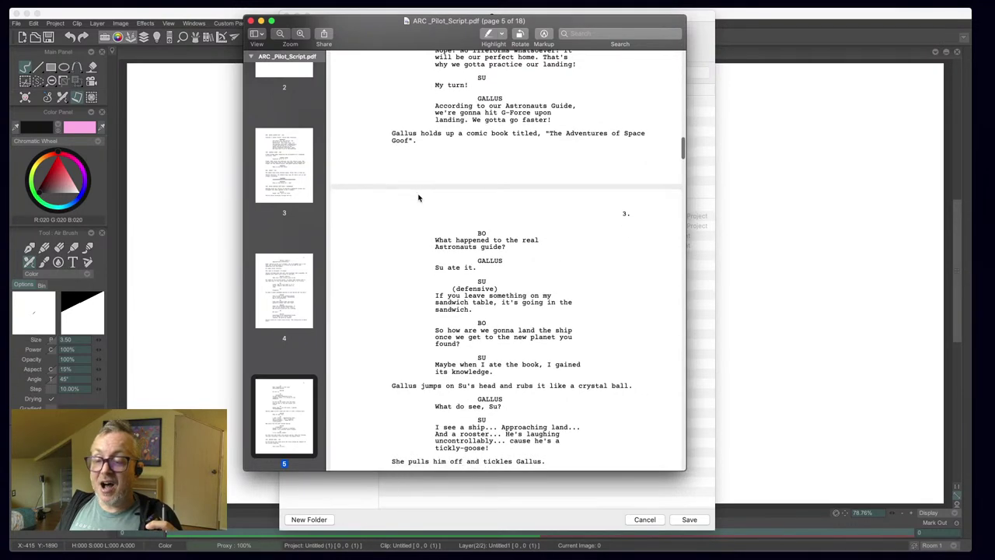
scroll(419, 197, "down", 1)
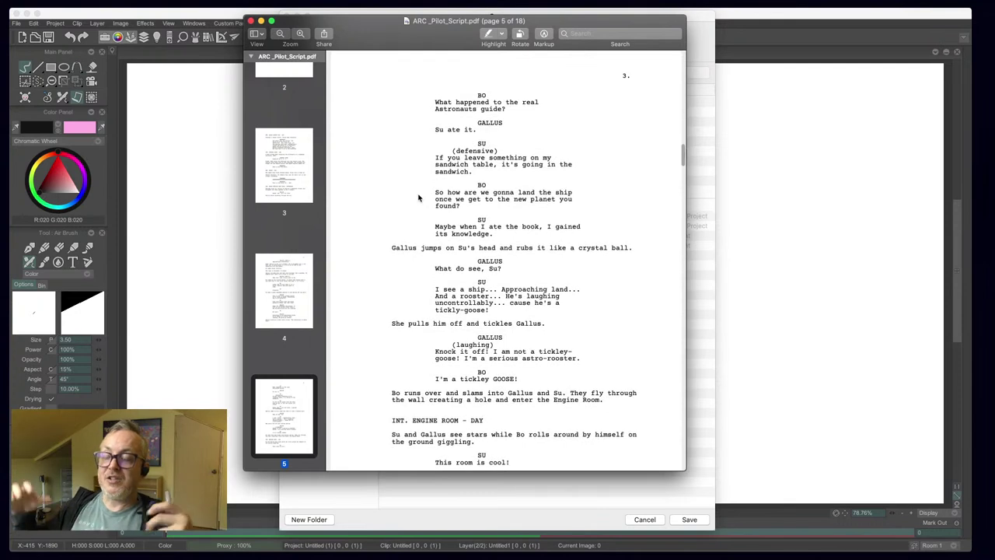
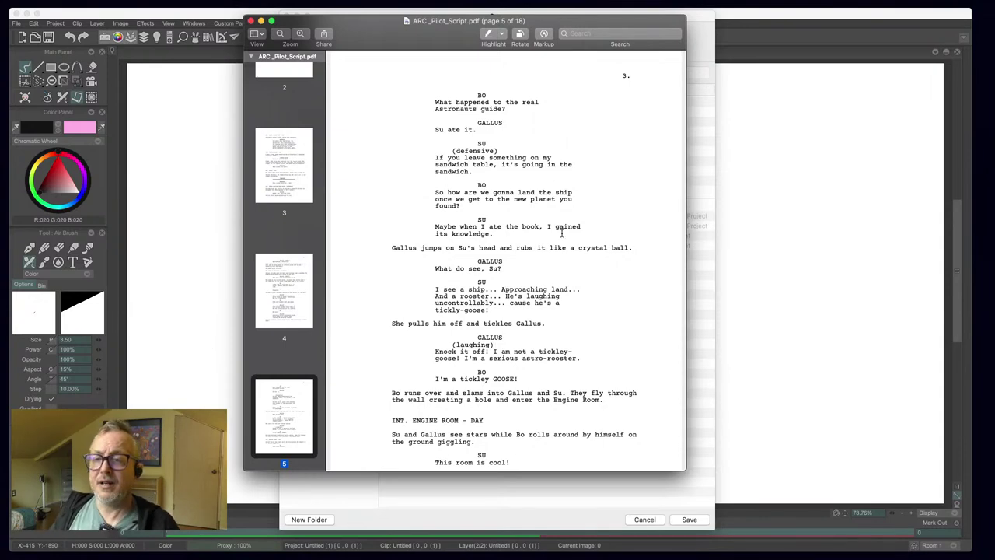
- Move the script out of view and cancel the pending project save to return to the blank canvas
left_click_drag(409, 36, 562, 0)
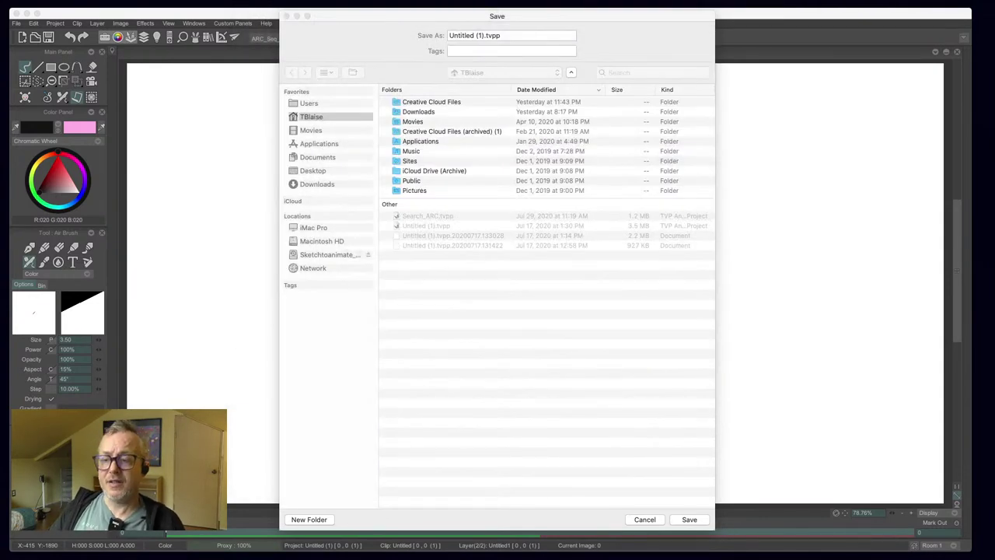
left_click(639, 519)
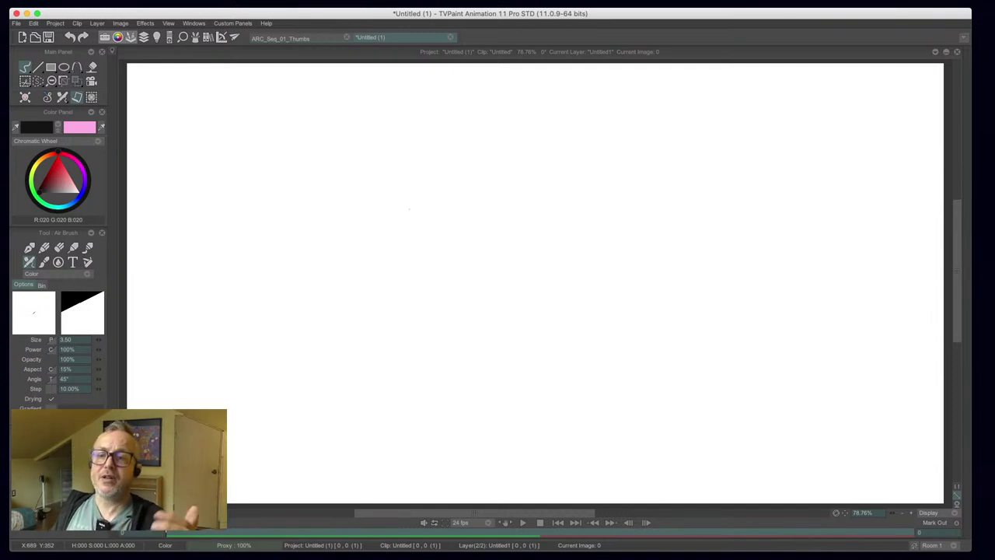
- Test the air brush by lettering "AR", increasing its size to 9.50 and changing its colour to pure black
mouse_move(383, 128)
left_mouse_down()
mouse_move(371, 162)
mouse_move(390, 161)
mouse_move(389, 150)
mouse_move(400, 165)
mouse_move(425, 166)
left_mouse_up()
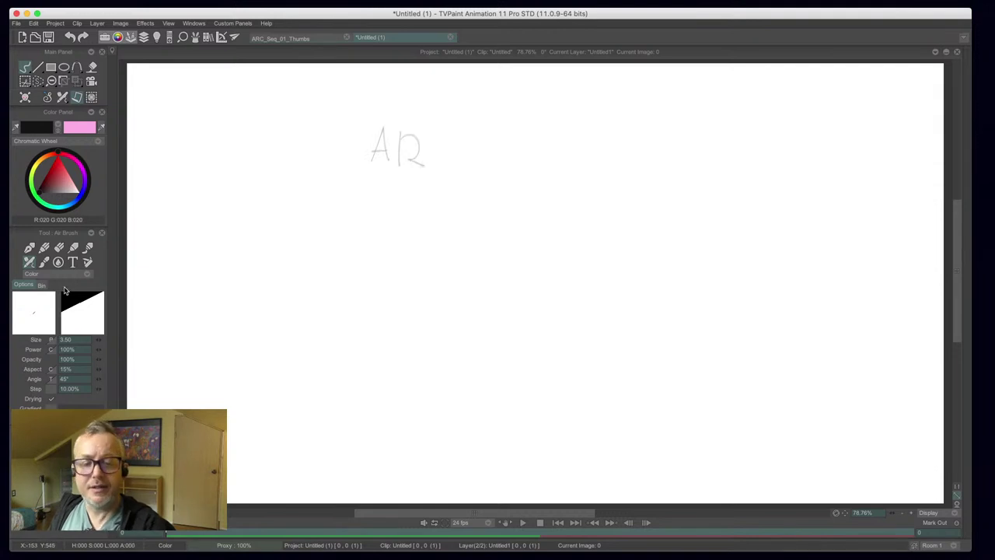
left_click_drag(96, 339, 110, 342)
mouse_move(382, 131)
left_mouse_down()
mouse_move(368, 169)
mouse_move(390, 171)
mouse_move(384, 153)
left_mouse_up()
left_click(38, 193)
left_click_drag(39, 193, 35, 185)
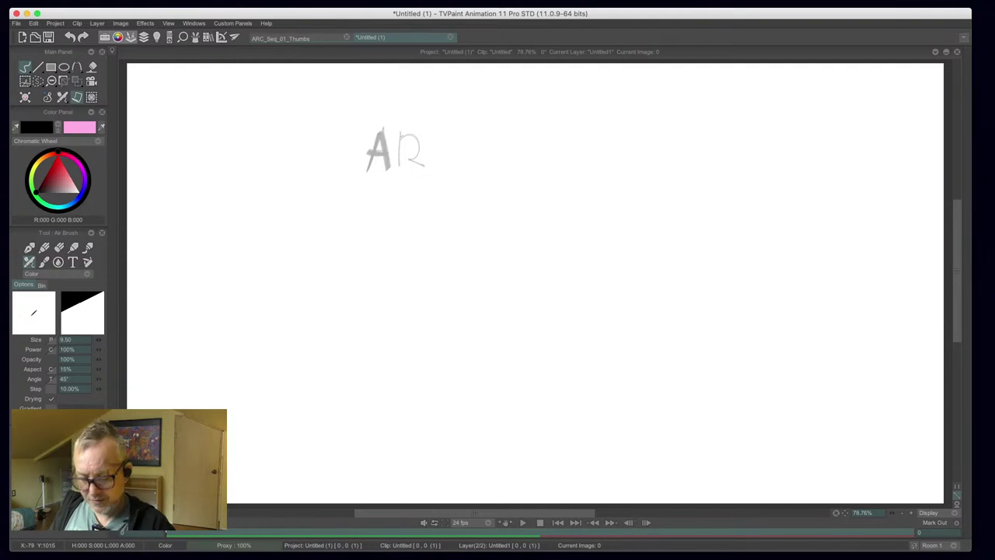
- Erase the "AR" test letters from their layer and make Anim_0 the drawing layer with the air brush active
key("Tab")
left_click(101, 447)
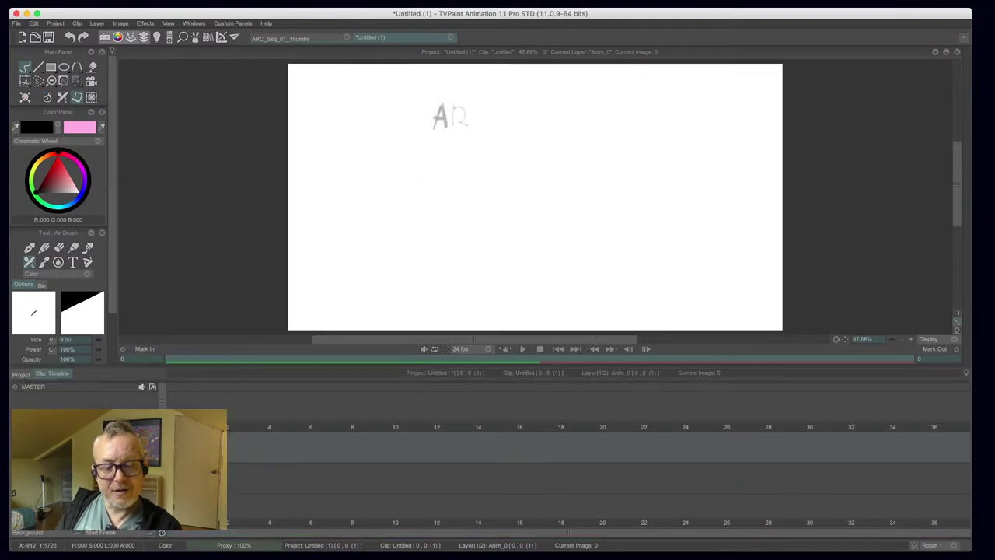
key("Tab")
key("Tab")
left_click(100, 472)
key("Tab")
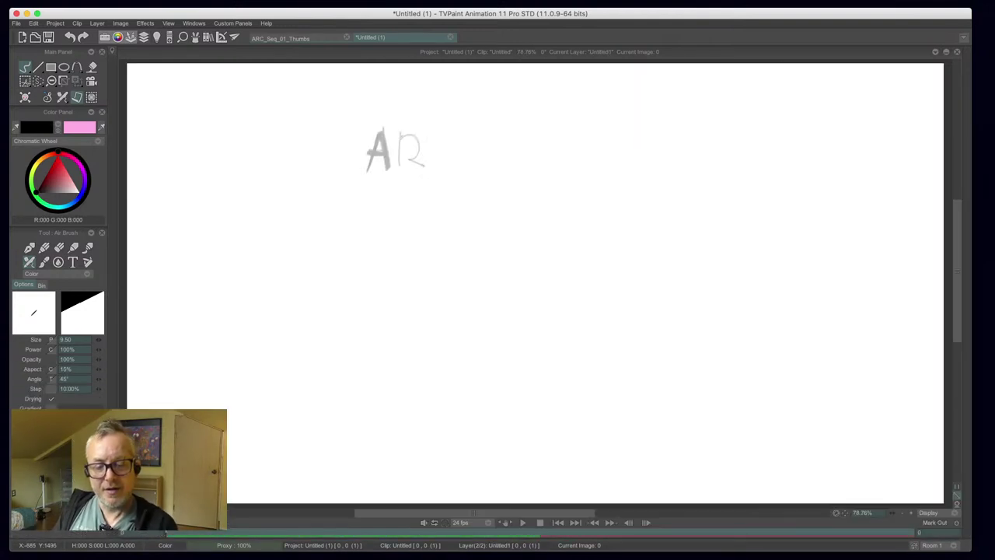
key("e")
mouse_move(424, 167)
left_mouse_down()
mouse_move(409, 138)
mouse_move(367, 169)
left_mouse_up()
key("Tab")
key("b")
key("Up")
key("Tab")
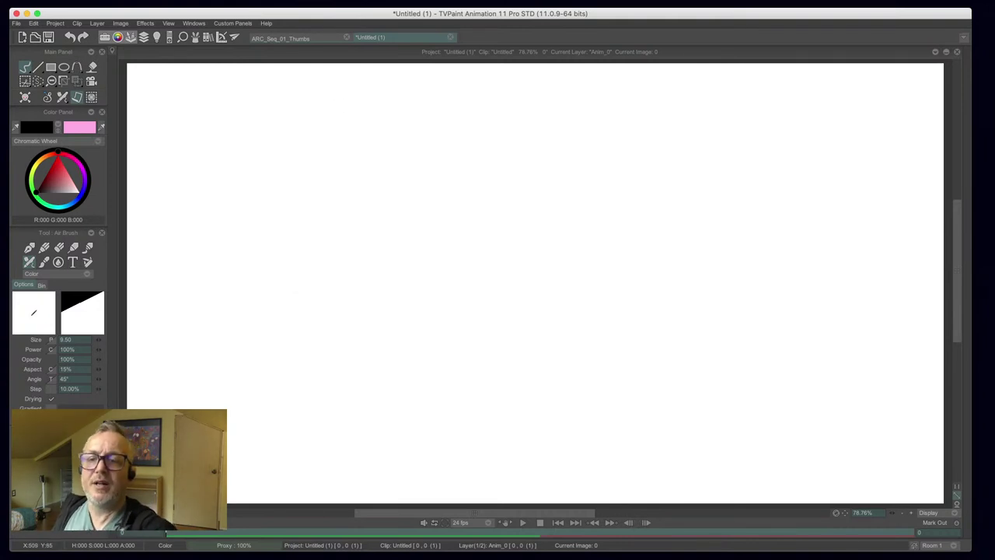
- Letter the naming example ARC_EP01_SEQ_001 near the canvas's upper edge, with 2, 3 and 4 listed below its last digit
mouse_move(324, 123)
left_mouse_down()
mouse_move(339, 90)
mouse_move(344, 124)
left_mouse_up()
left_click_drag(329, 114, 371, 123)
mouse_move(391, 91)
left_mouse_down()
mouse_move(391, 120)
mouse_move(419, 119)
left_mouse_up()
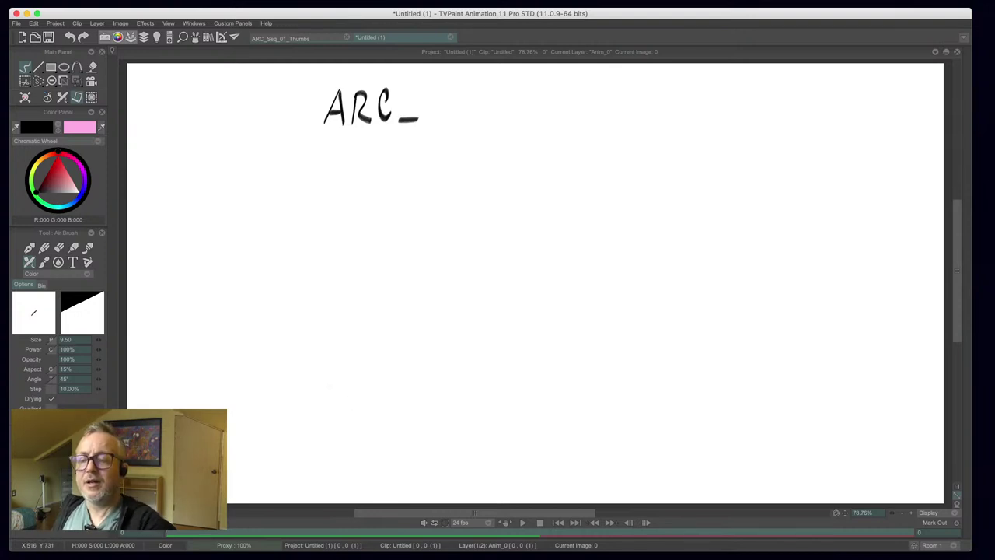
mouse_move(426, 91)
left_mouse_down()
mouse_move(426, 120)
mouse_move(439, 89)
left_mouse_up()
left_click_drag(427, 102, 436, 101)
mouse_move(427, 121)
left_mouse_down()
mouse_move(437, 90)
mouse_move(438, 118)
mouse_move(450, 120)
mouse_move(466, 93)
mouse_move(467, 101)
mouse_move(495, 90)
mouse_move(499, 121)
mouse_move(547, 121)
left_mouse_up()
mouse_move(575, 88)
left_mouse_down()
mouse_move(556, 120)
mouse_move(581, 99)
mouse_move(582, 121)
left_mouse_up()
left_click_drag(580, 88, 592, 86)
mouse_move(582, 103)
left_mouse_down()
mouse_move(590, 102)
mouse_move(594, 120)
left_mouse_up()
mouse_move(612, 85)
left_mouse_down()
mouse_move(620, 118)
mouse_move(654, 114)
mouse_move(627, 115)
mouse_move(681, 91)
mouse_move(716, 97)
mouse_move(730, 112)
mouse_move(710, 131)
mouse_move(723, 150)
mouse_move(707, 169)
mouse_move(714, 241)
left_mouse_up()
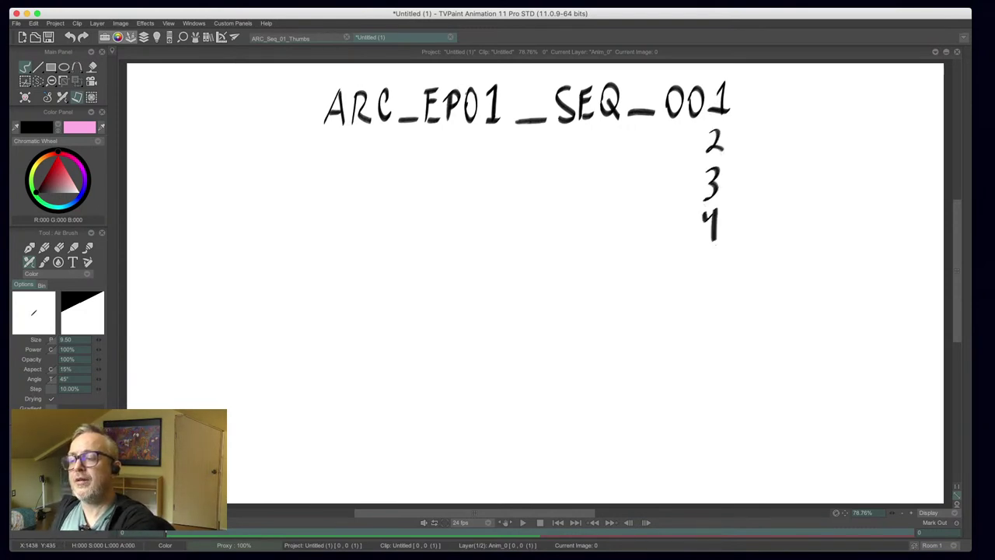
- Erase the column of digits 1 to 4, rewrite the final 1 of the name, and draw a box around ARC_EP01_SEQ_001
key("e")
mouse_move(724, 107)
left_mouse_down()
mouse_move(717, 139)
mouse_move(719, 87)
mouse_move(705, 218)
mouse_move(714, 238)
mouse_move(718, 217)
left_mouse_up()
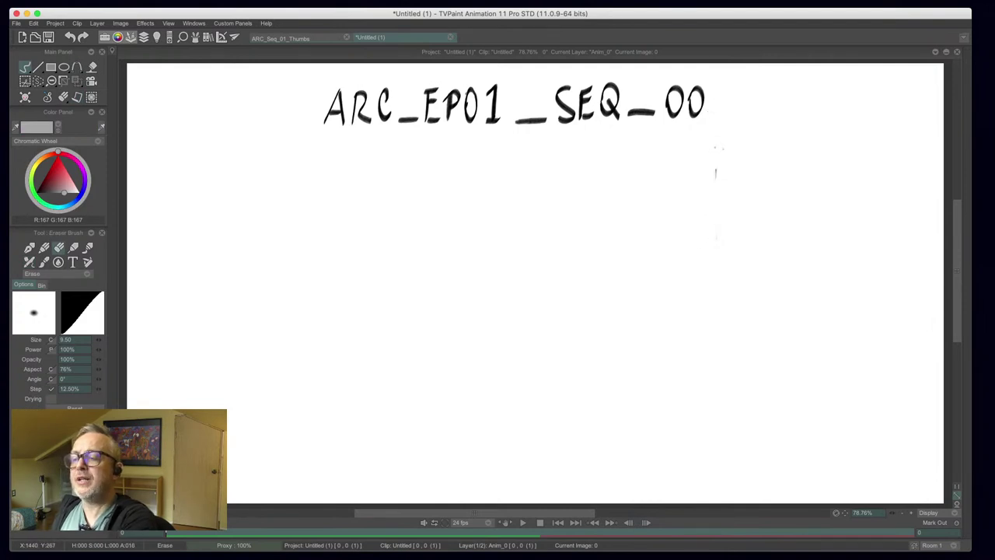
key("b")
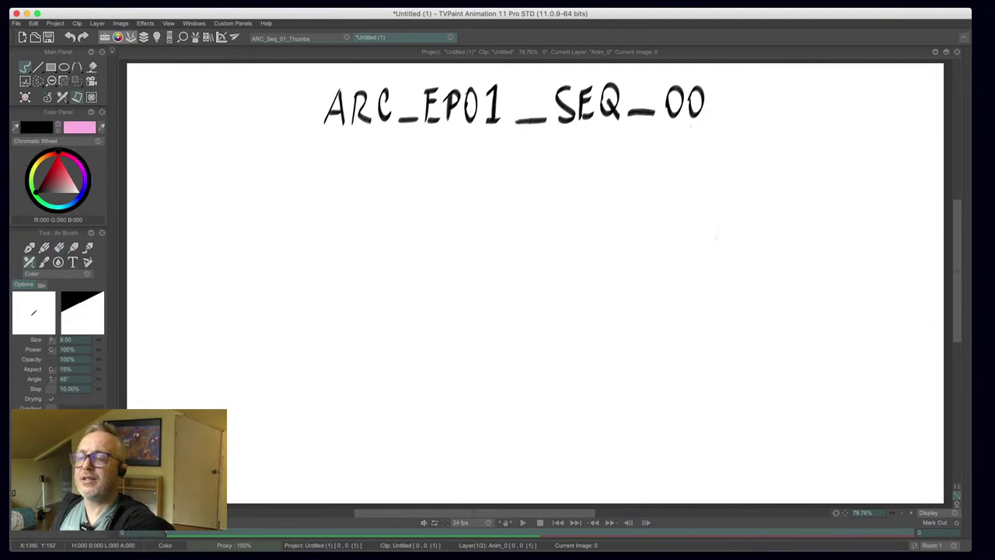
mouse_move(732, 130)
left_mouse_down()
mouse_move(301, 143)
mouse_move(308, 79)
mouse_move(415, 67)
mouse_move(715, 63)
mouse_move(714, 122)
left_mouse_up()
key("e")
left_click_drag(718, 81, 715, 114)
key("e")
left_click_drag(721, 113, 706, 116)
left_click_drag(733, 64, 729, 127)
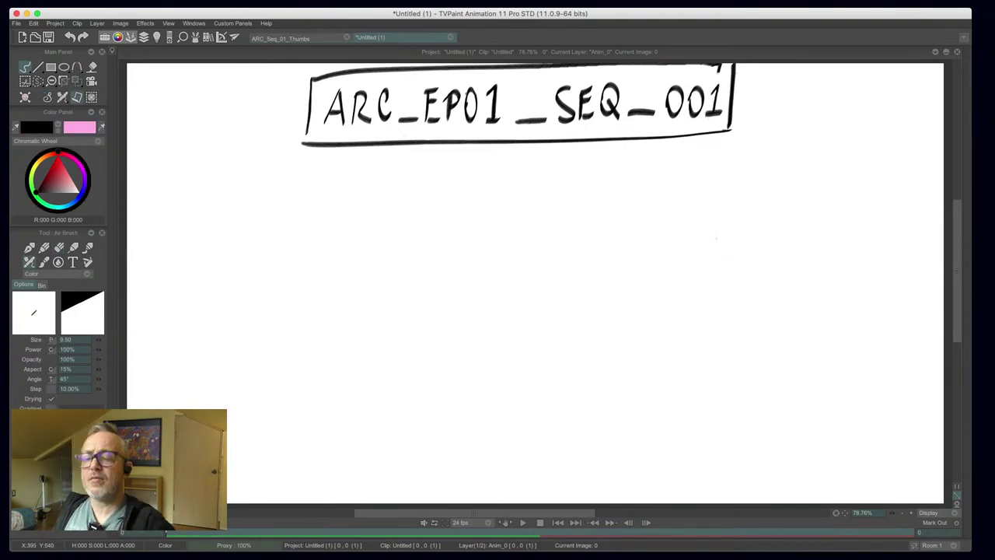
- Draw an upward arrow with a filled head below the box, pointing at the EP01 part of the name
left_click_drag(482, 149, 494, 166)
left_click_drag(485, 156, 485, 221)
left_click_drag(482, 154, 470, 176)
mouse_move(468, 174)
left_mouse_down()
mouse_move(497, 165)
mouse_move(490, 173)
left_mouse_up()
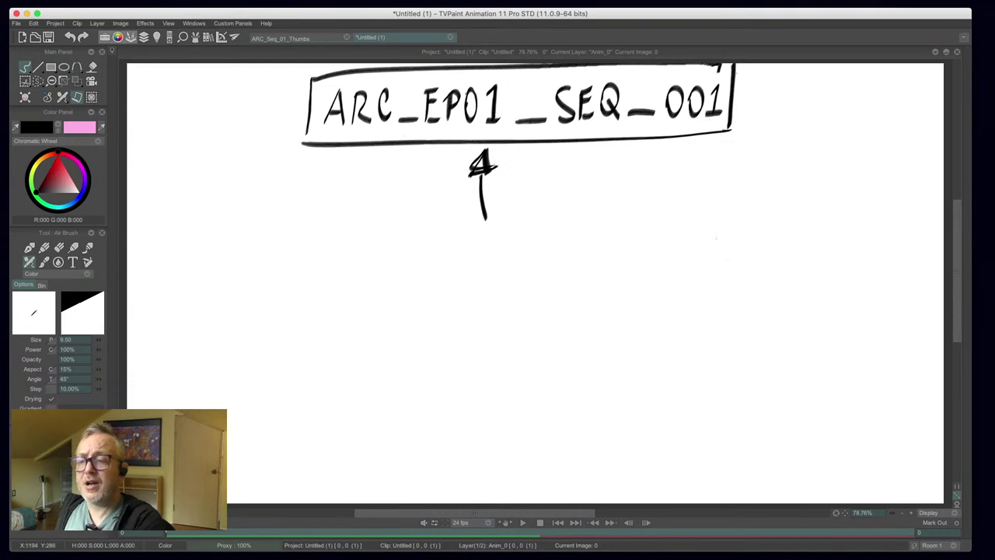
mouse_move(661, 242)
left_mouse_down()
mouse_move(676, 275)
mouse_move(668, 261)
left_mouse_up()
mouse_move(631, 248)
left_mouse_down()
mouse_move(642, 241)
mouse_move(637, 281)
mouse_move(664, 243)
mouse_move(652, 275)
left_mouse_up()
mouse_move(678, 243)
left_mouse_down()
mouse_move(692, 257)
mouse_move(675, 261)
mouse_move(681, 271)
left_mouse_up()
key("e")
mouse_move(687, 236)
left_mouse_down()
mouse_move(682, 276)
mouse_move(665, 243)
mouse_move(641, 278)
mouse_move(631, 238)
left_mouse_up()
mouse_move(658, 272)
left_mouse_down()
mouse_move(691, 237)
mouse_move(690, 272)
left_mouse_up()
- Erase the closing edge of the box after 001 and extend the sequence name with "_000"
mouse_move(732, 66)
left_mouse_down()
mouse_move(735, 78)
mouse_move(735, 70)
left_mouse_up()
key("b")
mouse_move(731, 117)
left_mouse_down()
mouse_move(783, 111)
mouse_move(774, 92)
mouse_move(797, 90)
left_mouse_up()
mouse_move(830, 92)
left_mouse_down()
mouse_move(827, 103)
mouse_move(843, 116)
left_mouse_up()
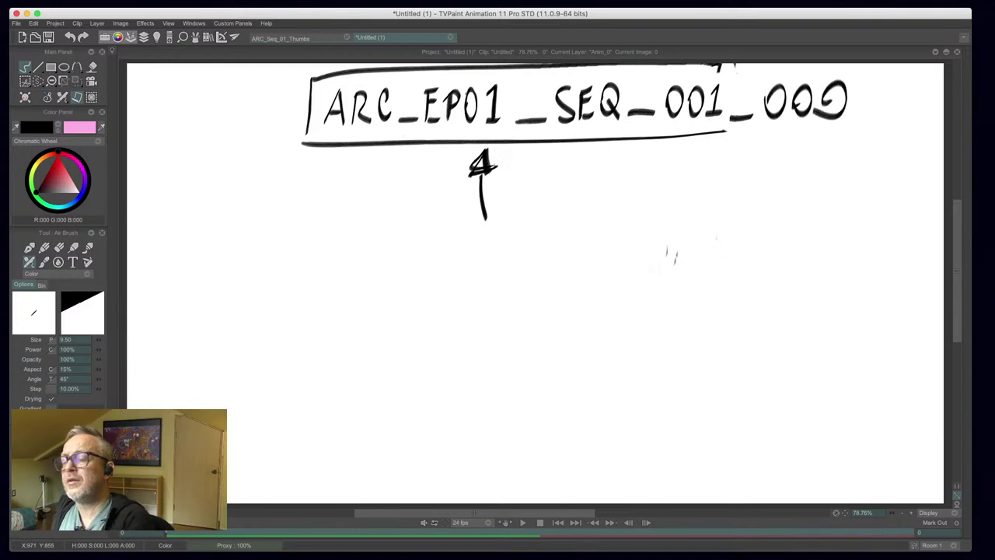
- Underline the 000 suffix and draw an arrow pointing up to it, labelled "PANELS"
mouse_move(772, 133)
left_mouse_down()
mouse_move(844, 134)
mouse_move(800, 161)
mouse_move(813, 149)
mouse_move(793, 235)
mouse_move(794, 222)
left_mouse_up()
left_click_drag(803, 234, 811, 222)
mouse_move(820, 228)
left_mouse_down()
mouse_move(821, 207)
mouse_move(834, 203)
mouse_move(838, 223)
left_mouse_up()
mouse_move(838, 200)
left_mouse_down()
mouse_move(848, 199)
mouse_move(849, 220)
left_mouse_up()
mouse_move(855, 195)
left_mouse_down()
mouse_move(864, 217)
mouse_move(869, 205)
mouse_move(860, 216)
left_mouse_up()
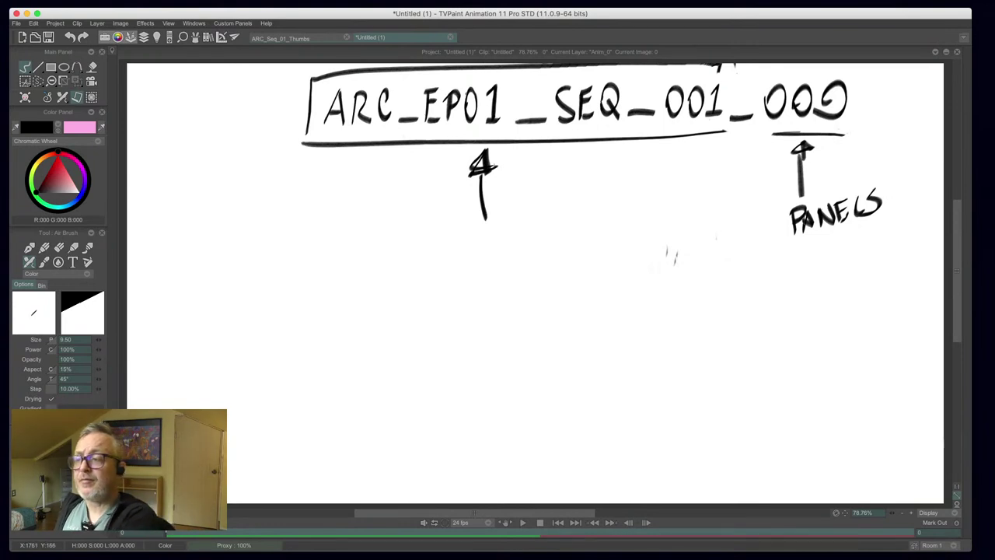
- Extend the box to enclose the 000 suffix and retrace the 1 of 001 more heavily
left_click_drag(847, 132, 363, 142)
left_click_drag(855, 65, 858, 137)
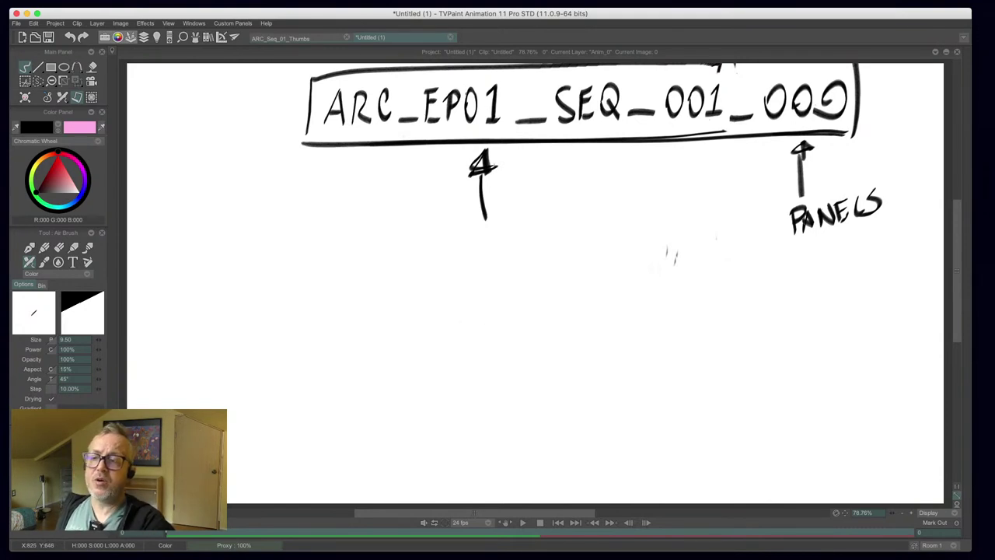
left_click_drag(708, 93, 719, 84)
left_click_drag(717, 85, 720, 111)
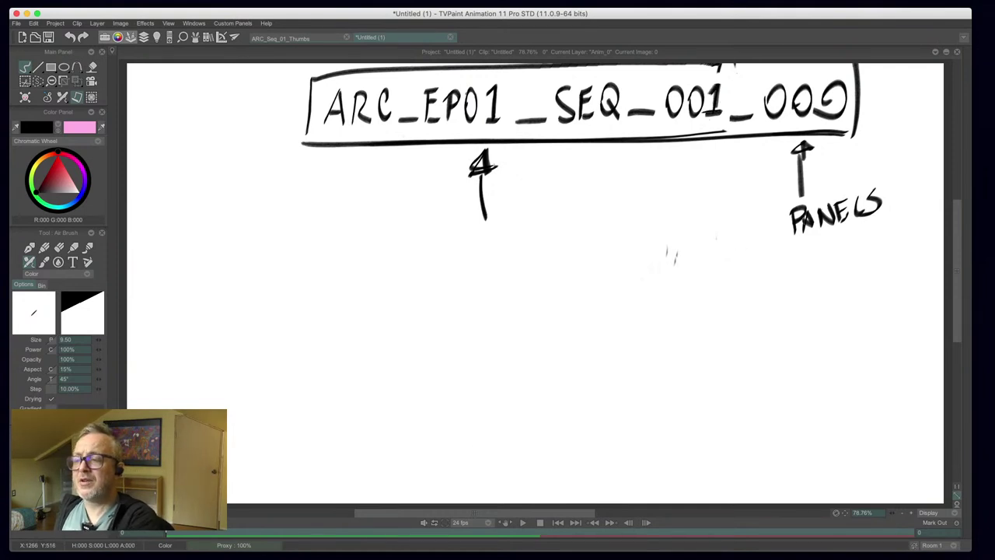
- Write the example panel numbers 900 and 250 below the PANELS label and draw a box around 250
mouse_move(748, 247)
left_mouse_down()
mouse_move(744, 279)
mouse_move(764, 251)
left_mouse_up()
left_click_drag(784, 251, 781, 253)
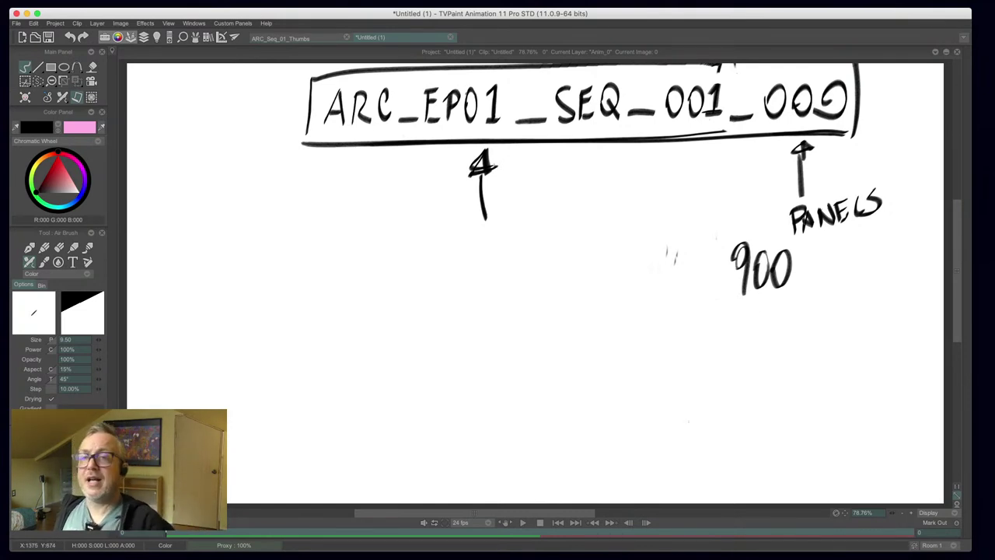
mouse_move(670, 343)
left_mouse_down()
mouse_move(683, 347)
mouse_move(695, 372)
left_mouse_up()
mouse_move(716, 336)
left_mouse_down()
mouse_move(701, 367)
mouse_move(728, 336)
left_mouse_up()
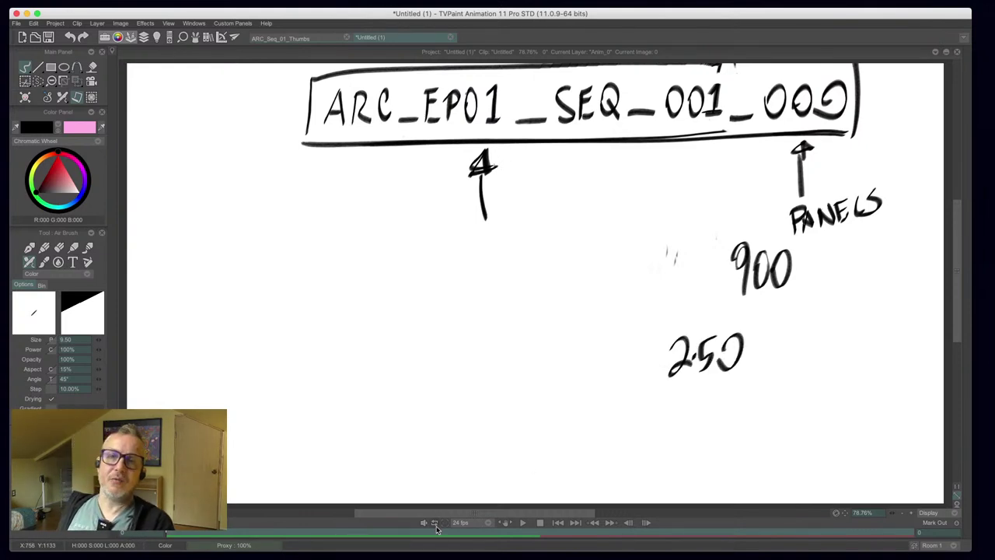
mouse_move(731, 380)
left_mouse_down()
mouse_move(645, 384)
mouse_move(646, 367)
mouse_move(728, 327)
mouse_move(757, 371)
mouse_move(635, 386)
left_mouse_up()
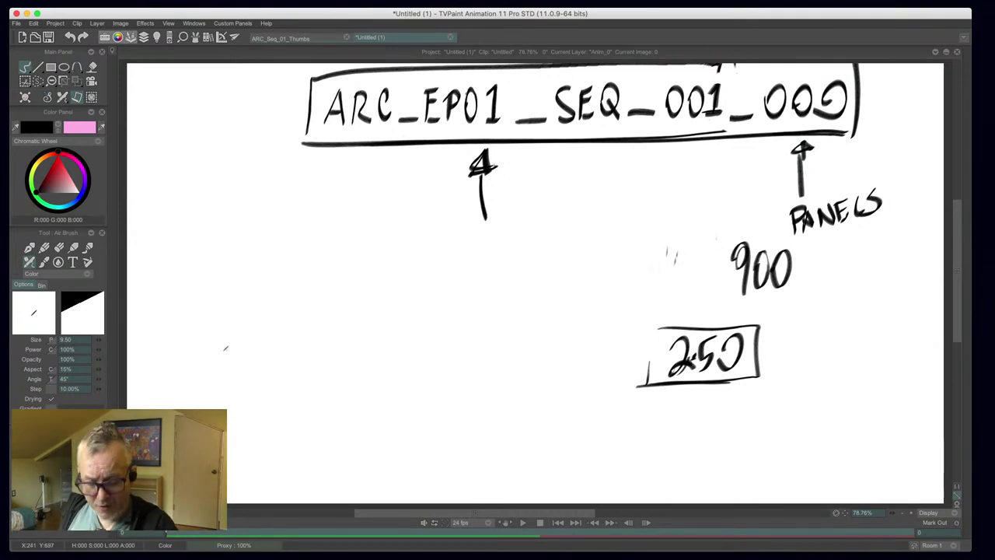
- Clear the canvas and draw two outlined rectangles side by side along its upper edge with a 4.50 size airbrush
key("BackSpace")
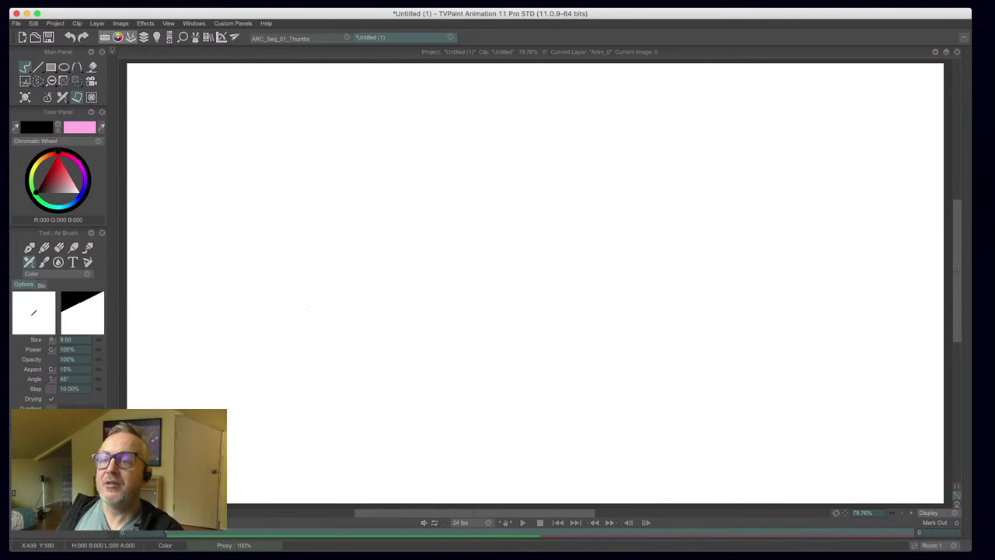
left_click(51, 69)
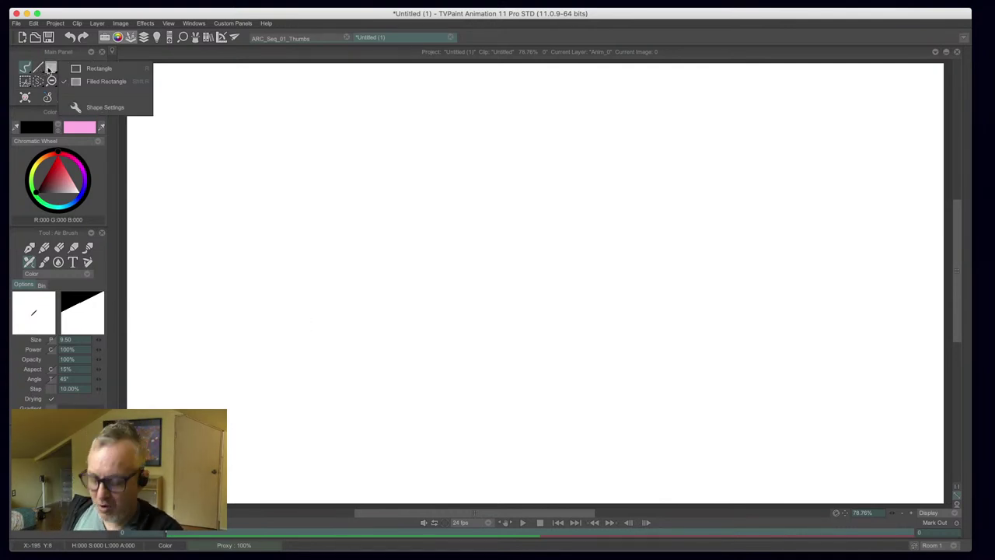
key("Tab")
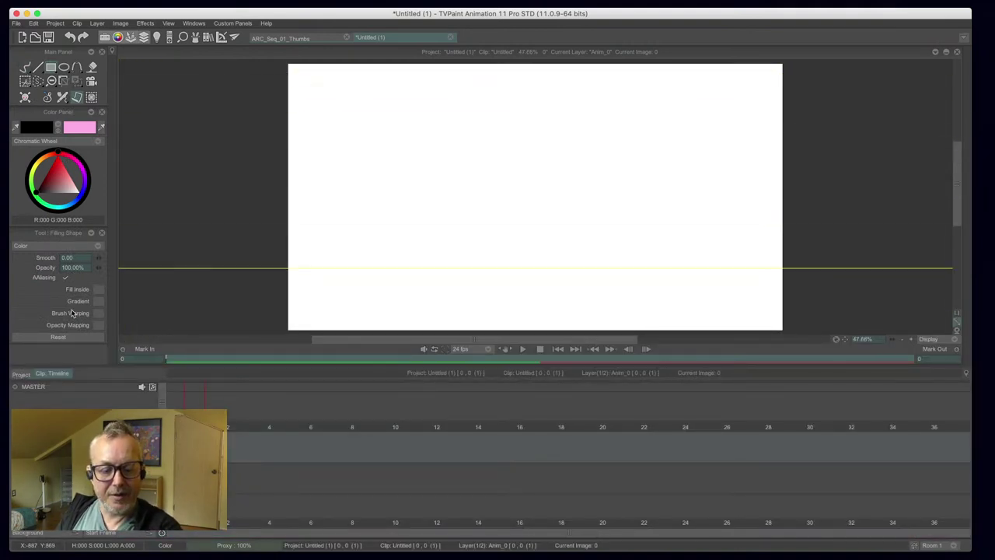
key("ctrl+t")
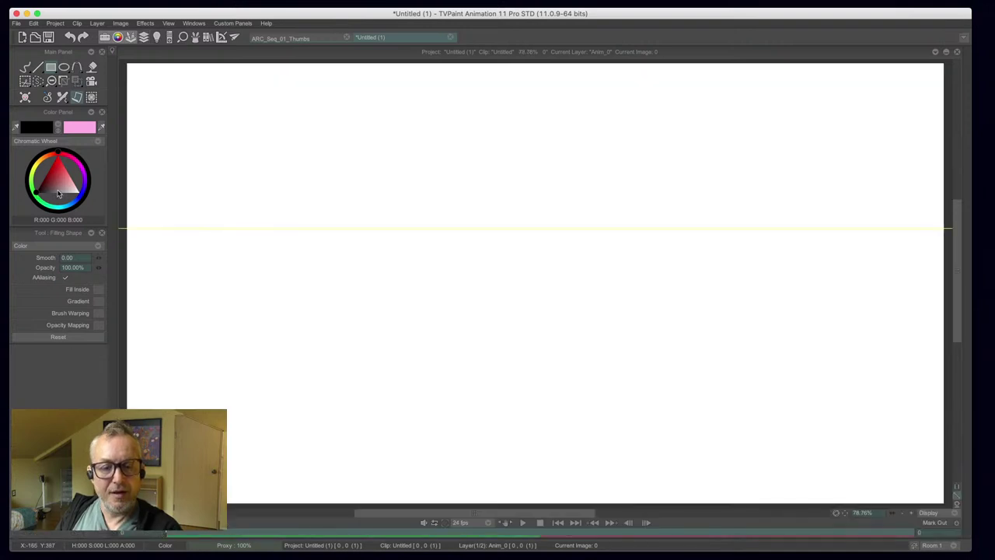
left_click(52, 69)
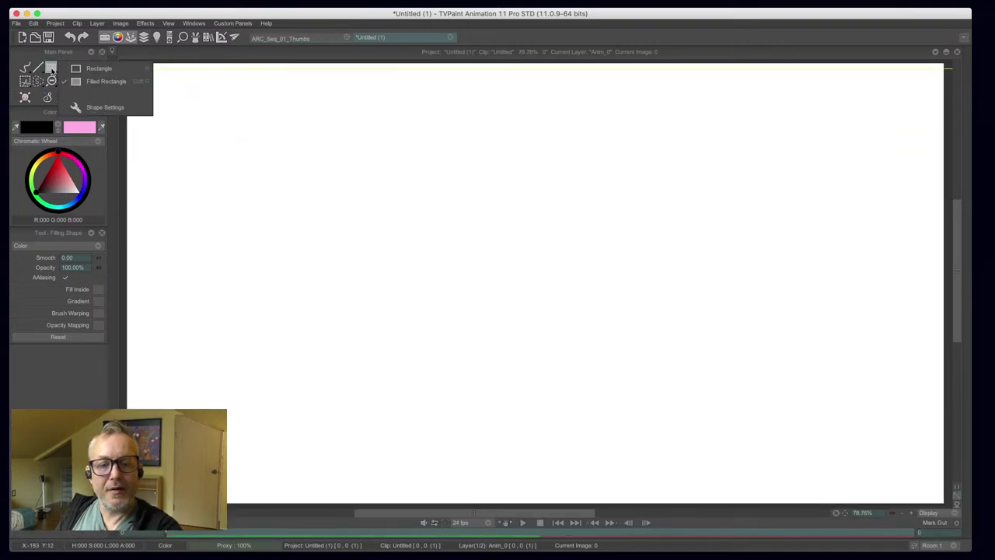
left_click_drag(51, 69, 77, 69)
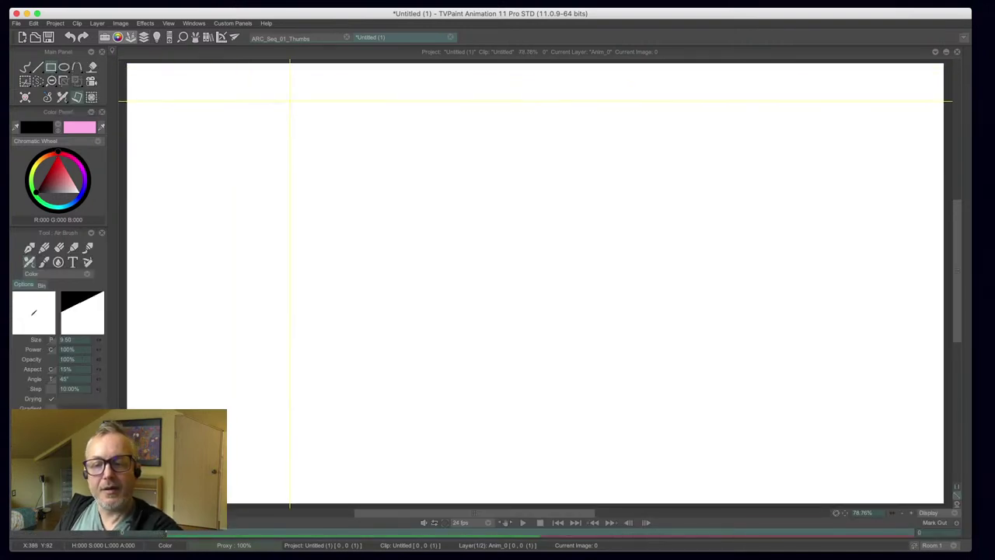
left_click_drag(98, 344, 87, 343)
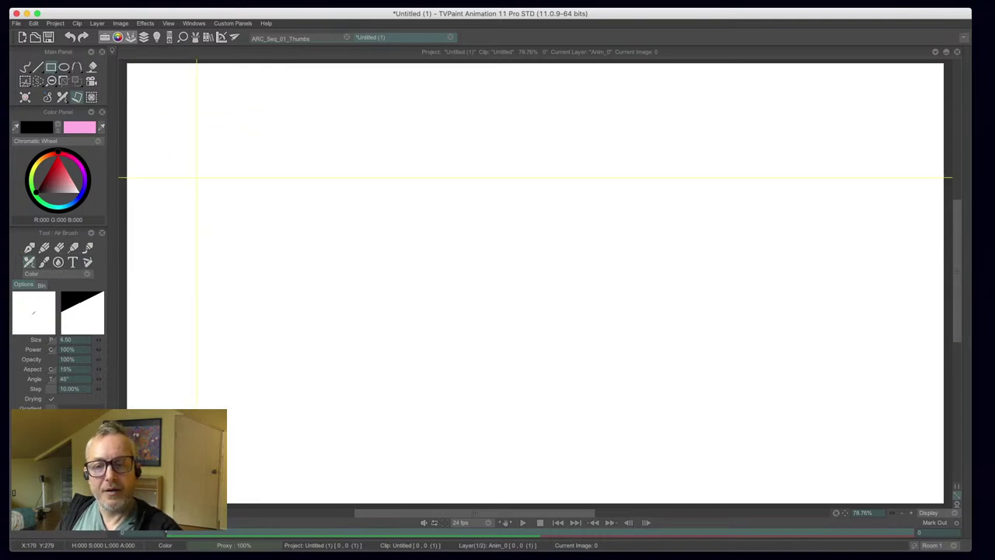
left_click_drag(339, 88, 150, 194)
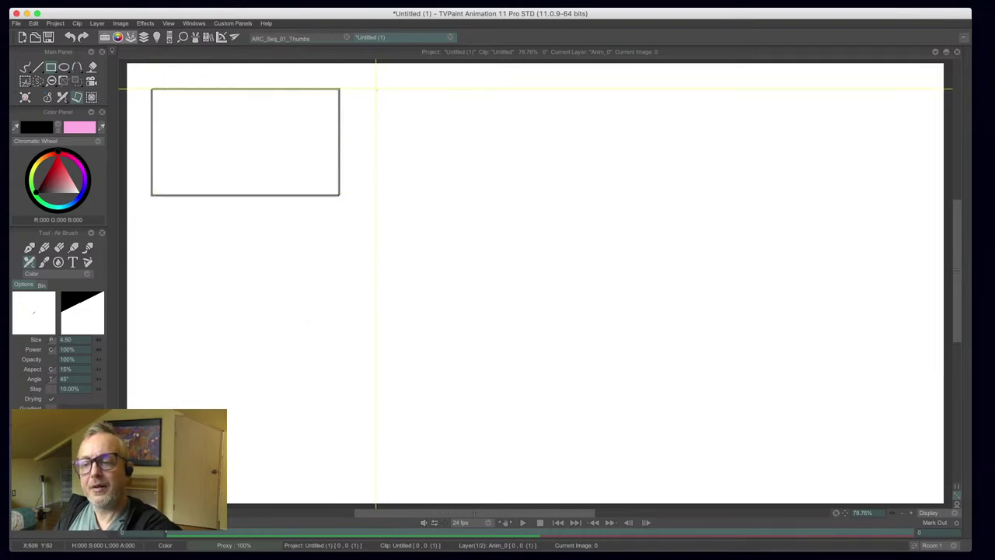
left_click_drag(376, 89, 559, 199)
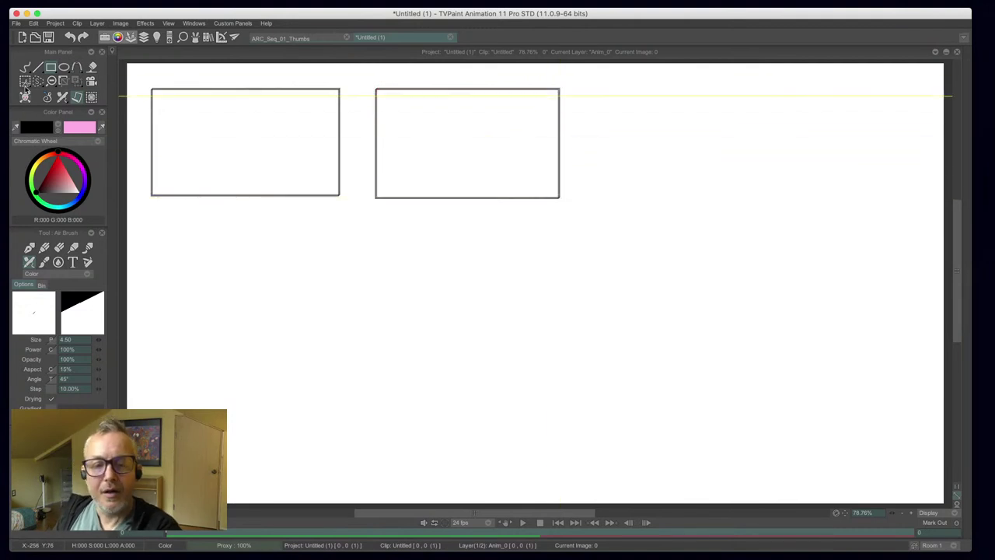
left_click(37, 82)
mouse_move(146, 209)
left_mouse_down()
mouse_move(140, 86)
mouse_move(567, 73)
mouse_move(151, 208)
left_mouse_up()
left_click(55, 317)
left_click(37, 81)
key("super+d")
left_click(24, 66)
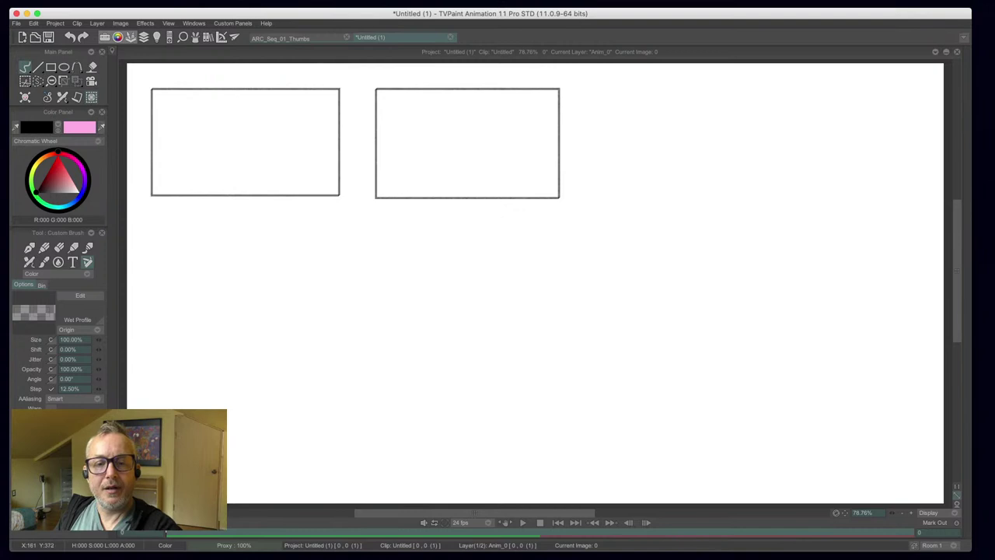
- Copy the two rectangles together as a custom brush and stamp them in two further rows below the originals
left_click(37, 83)
mouse_move(138, 144)
left_mouse_down()
mouse_move(186, 65)
mouse_move(624, 146)
mouse_move(144, 208)
left_mouse_up()
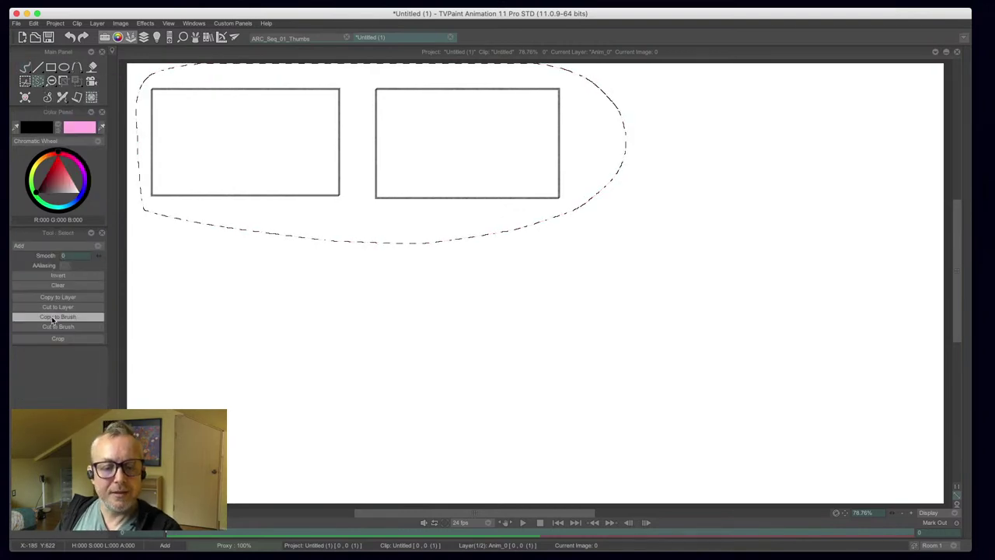
left_click(52, 318)
left_click(38, 80)
key("super+d")
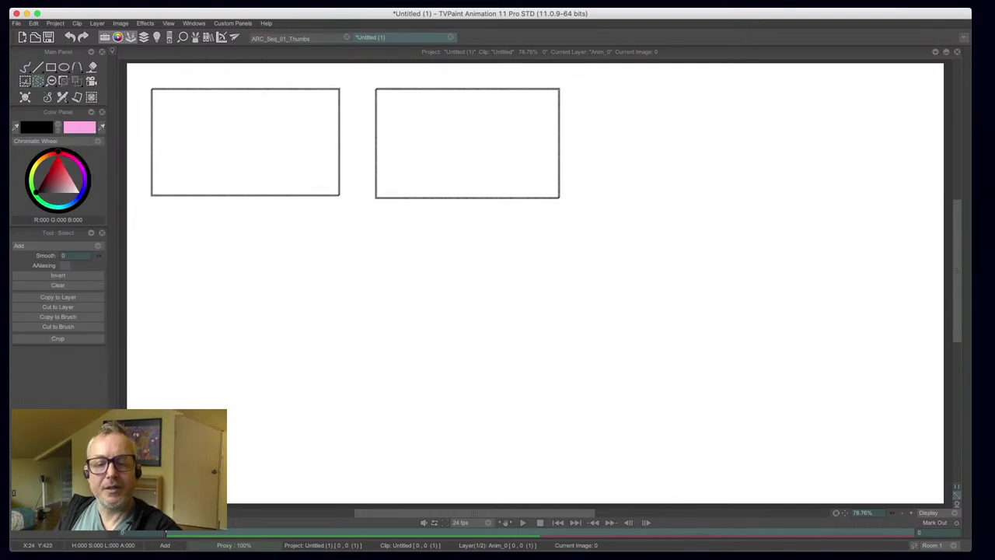
left_click(25, 67)
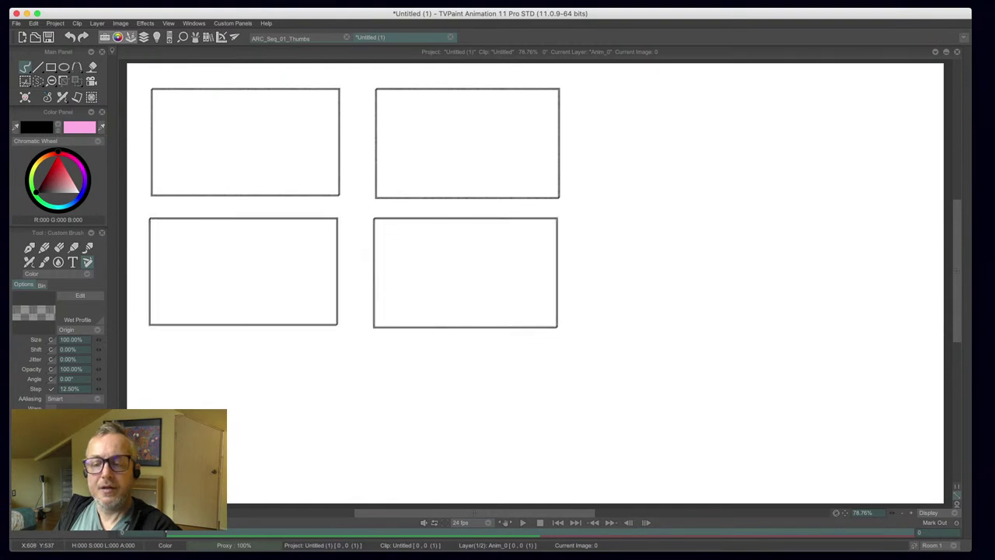
left_click(374, 282)
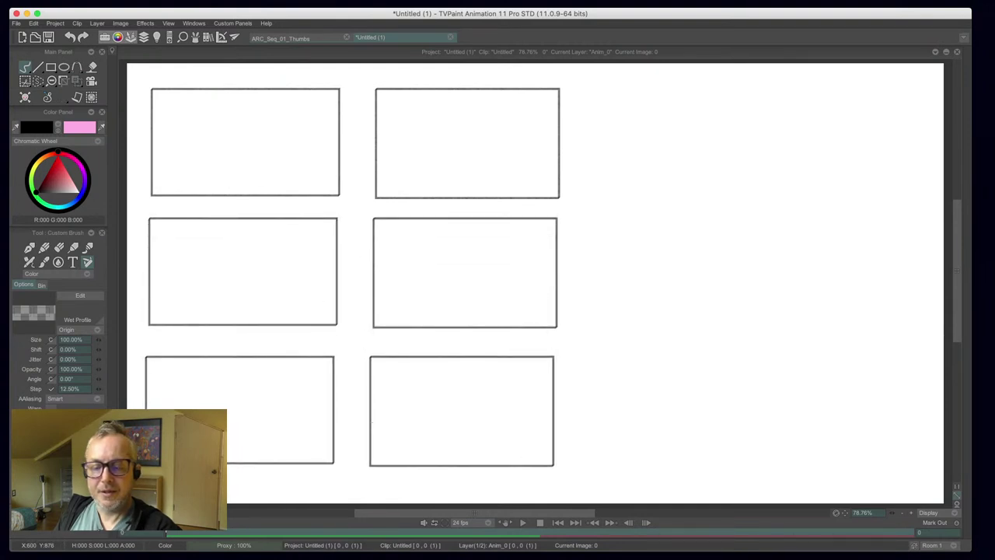
left_click(371, 416)
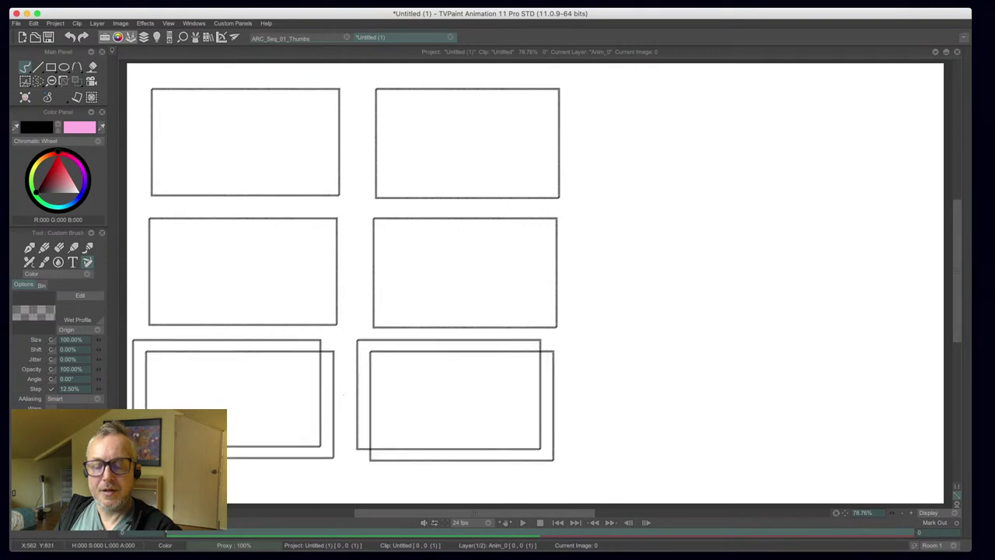
- Try to copy all six rectangles as a custom brush for stamping beside the originals
left_click(36, 80)
mouse_move(140, 97)
left_mouse_down()
mouse_move(599, 111)
mouse_move(404, 500)
mouse_move(155, 501)
left_mouse_up()
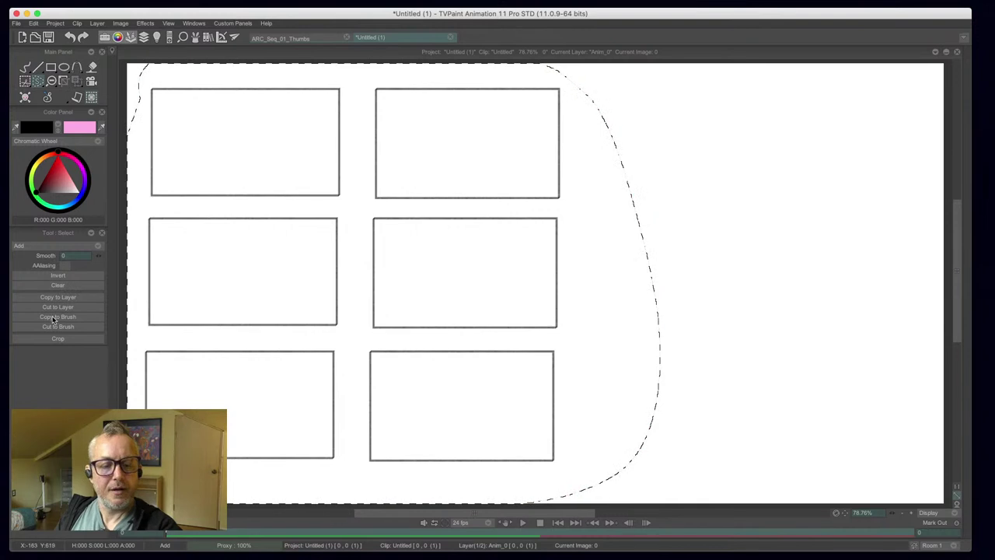
left_click(53, 317)
left_click(42, 81)
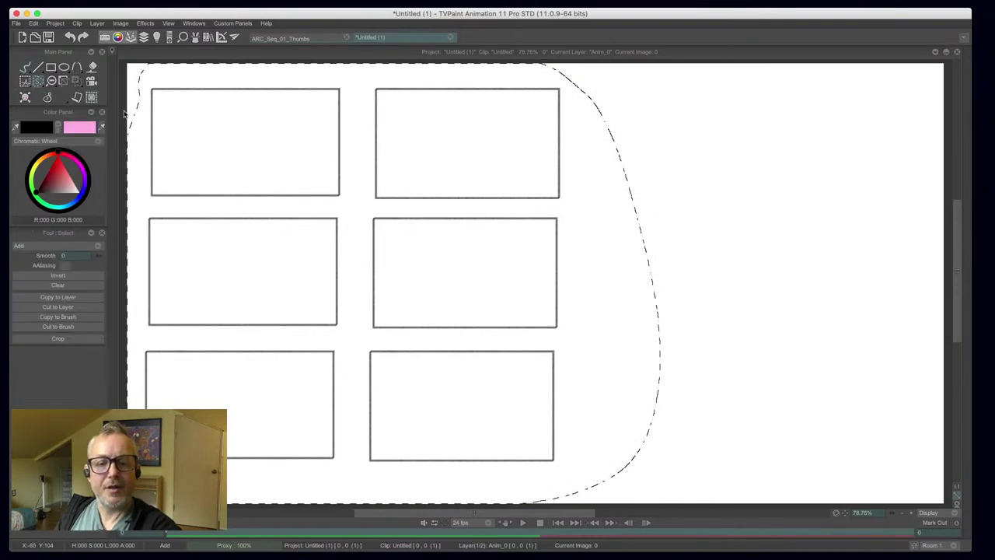
key("super+s")
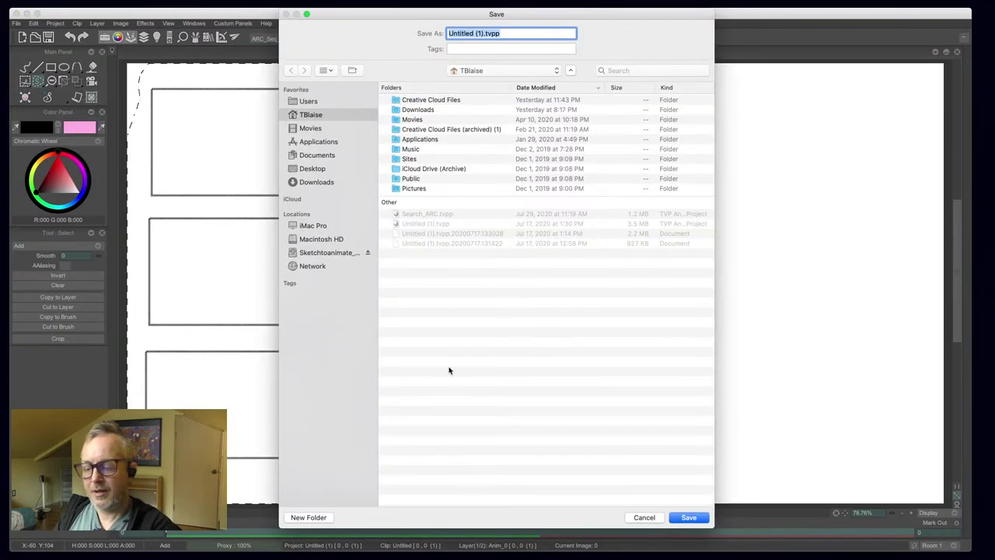
left_click(644, 517)
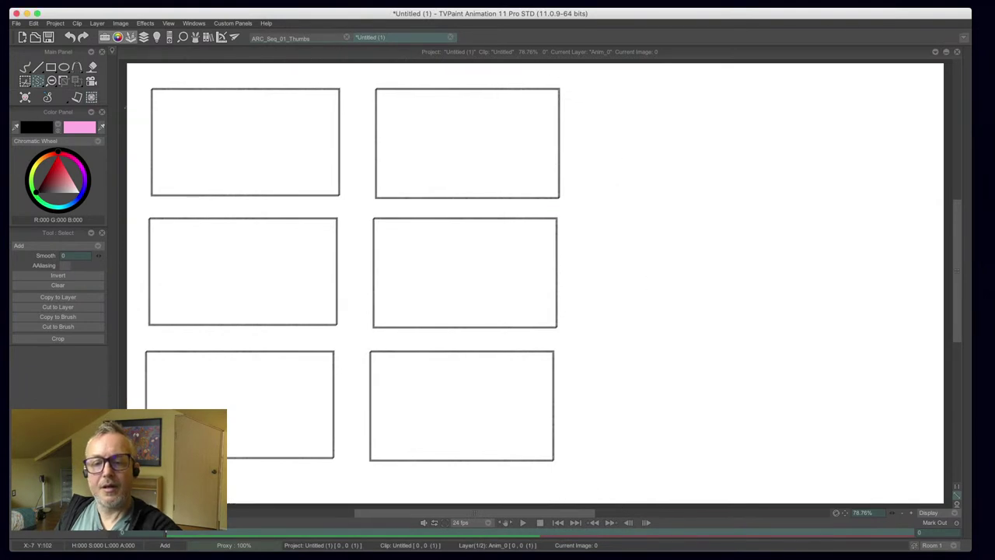
left_click(25, 67)
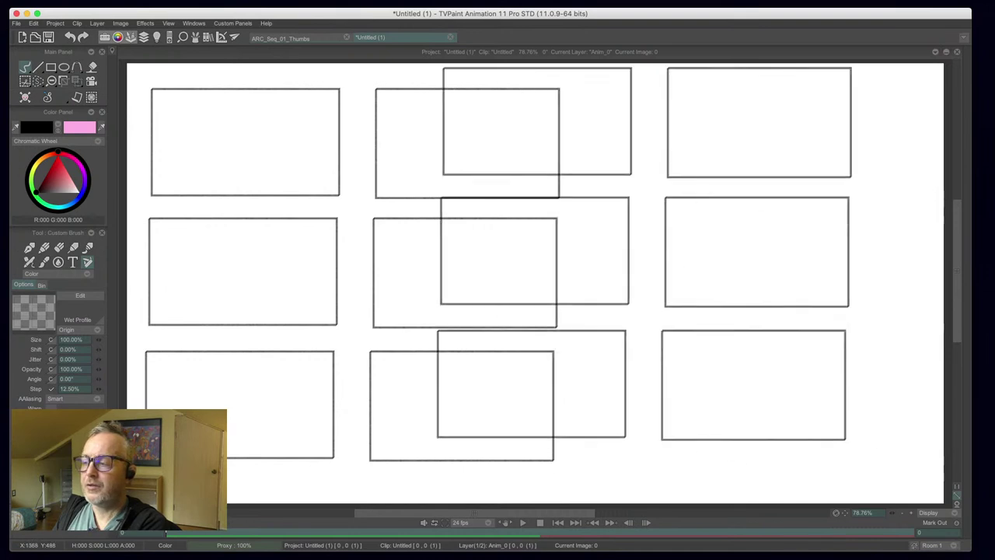
- Scale the six-rectangle grid down with the Transform tool so that it fills less than half the canvas width
left_click(76, 81)
left_click(112, 96)
left_click_drag(146, 88, 168, 108)
left_click_drag(186, 242, 174, 244)
key("Return")
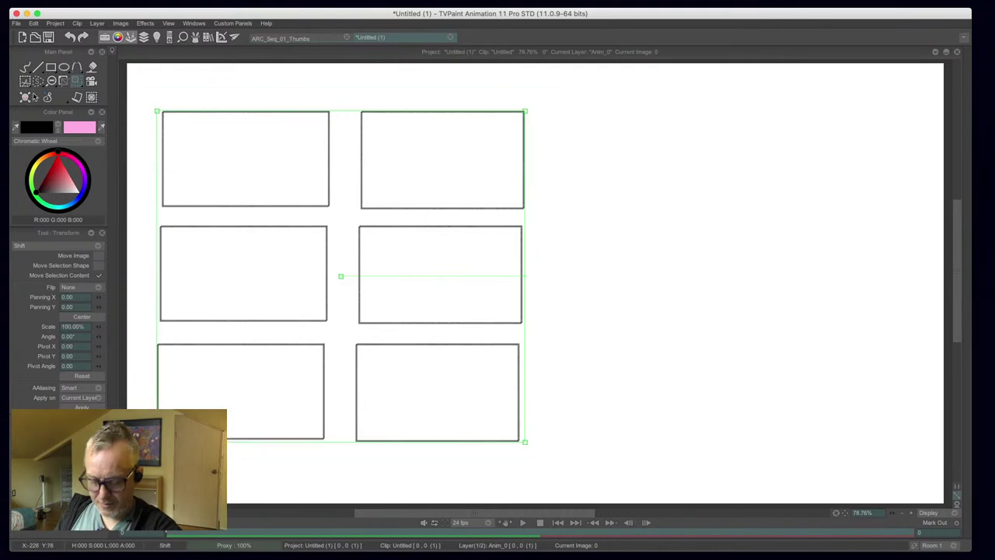
- Copy the scaled six-rectangle grid as a custom brush and stamp it beside the original to form four columns of three panels
left_click(37, 81)
mouse_move(145, 160)
left_mouse_down()
mouse_move(311, 71)
mouse_move(546, 486)
mouse_move(143, 171)
left_mouse_up()
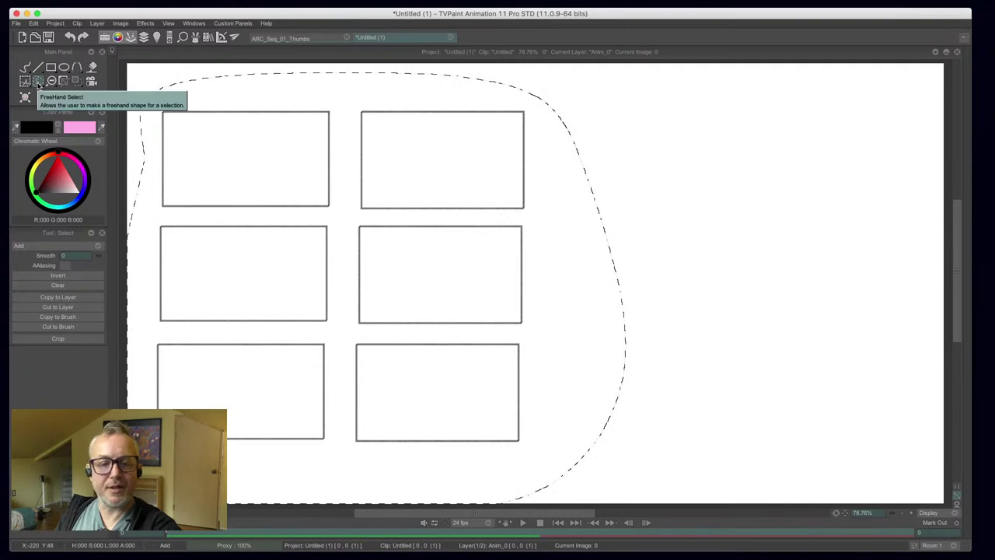
left_click(53, 316)
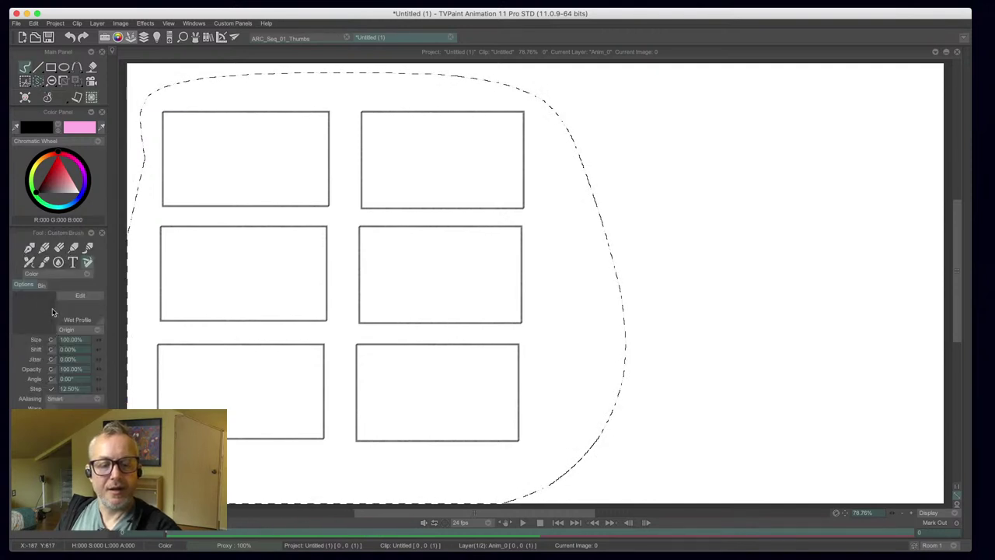
left_click(39, 82)
left_click(132, 155)
left_click(24, 67)
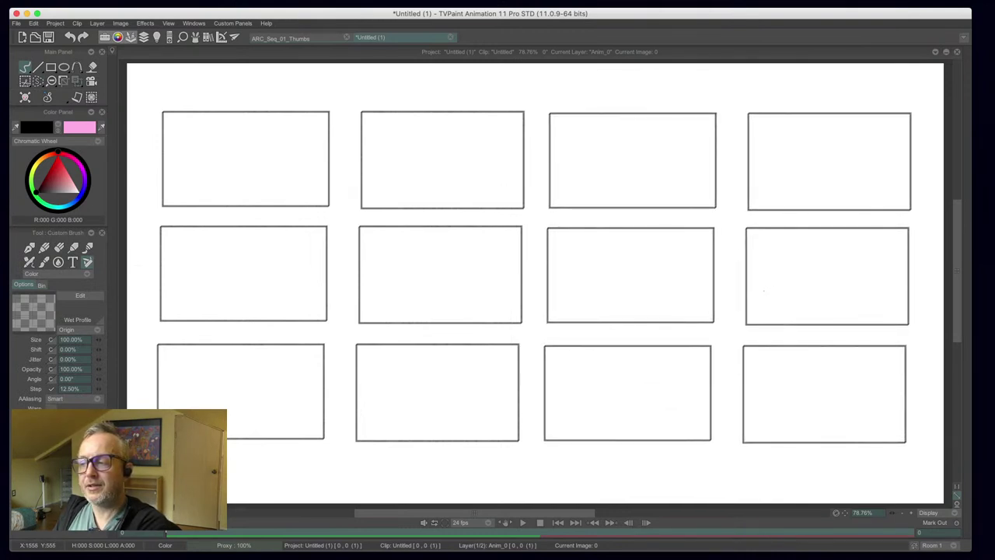
- Switch from the custom panel brush back to the airbrush for freehand drawing
right_click(36, 82)
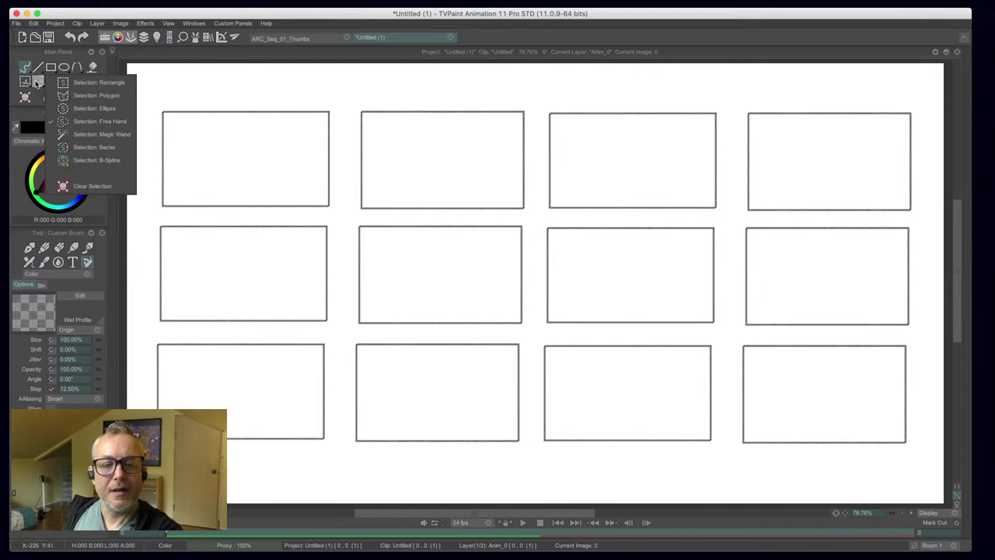
left_click(39, 82)
left_click(62, 98)
left_click(76, 109)
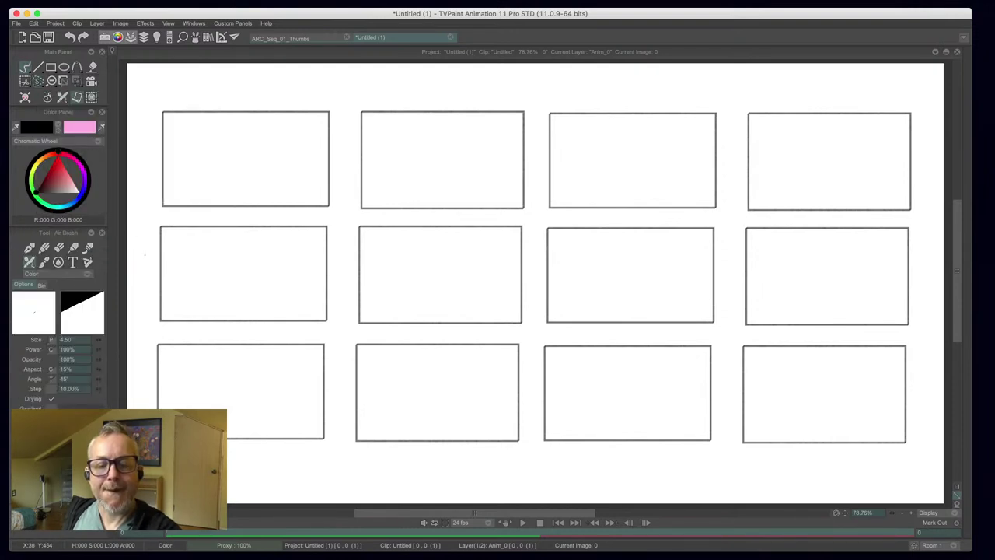
left_click_drag(145, 277, 134, 294)
key("ctrl+z")
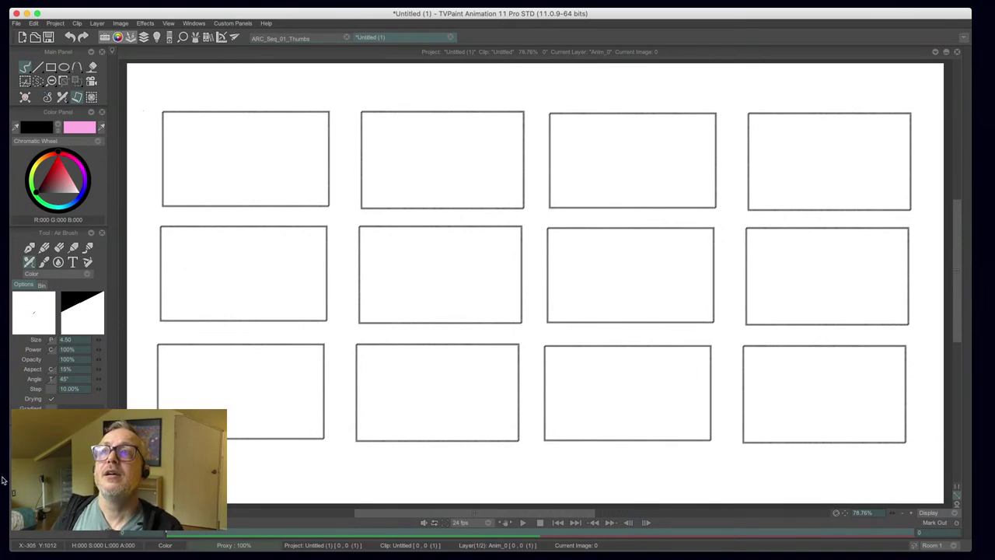
key("ctrl+Up")
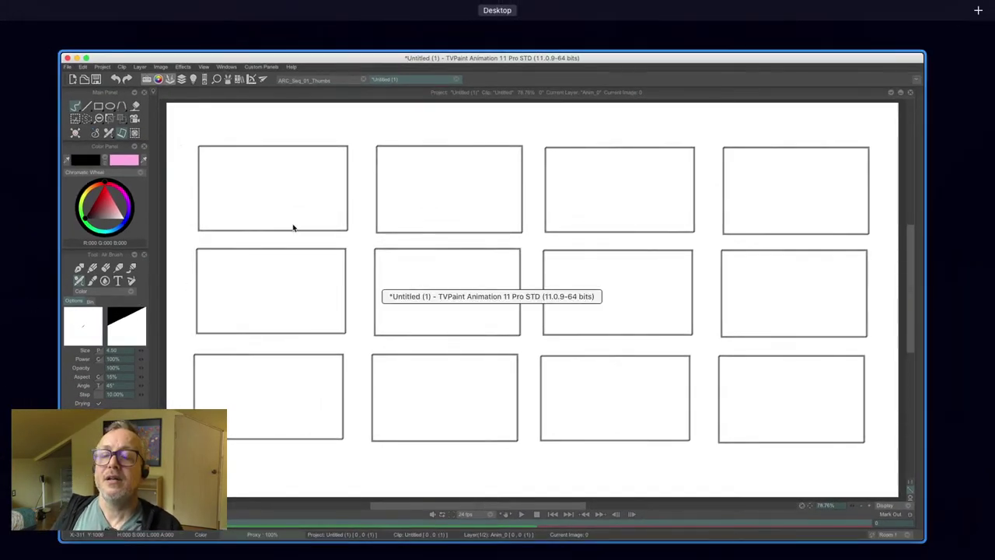
left_click(169, 288)
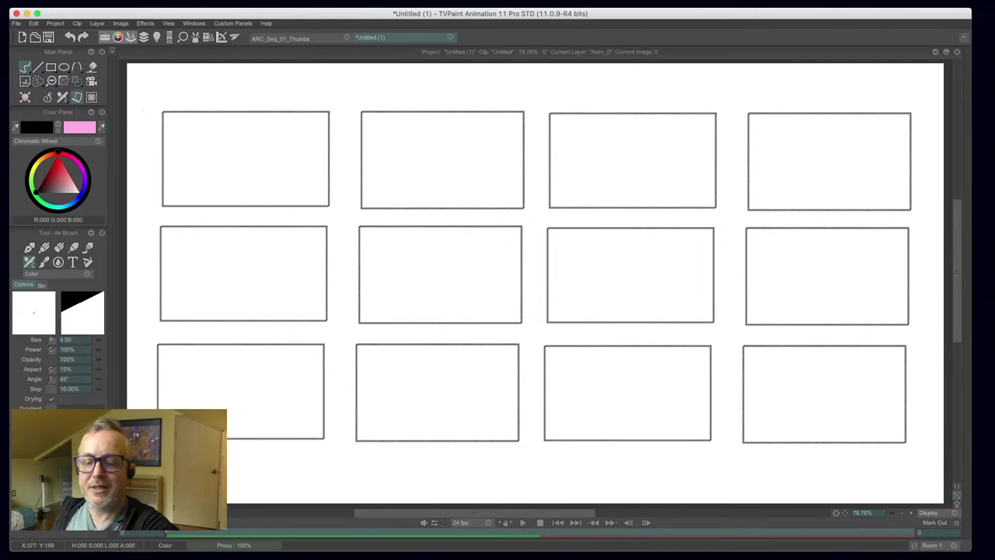
- Add a new layer to the clip, separate from the panel grid, with None as its repeat behaviour
key("Tab")
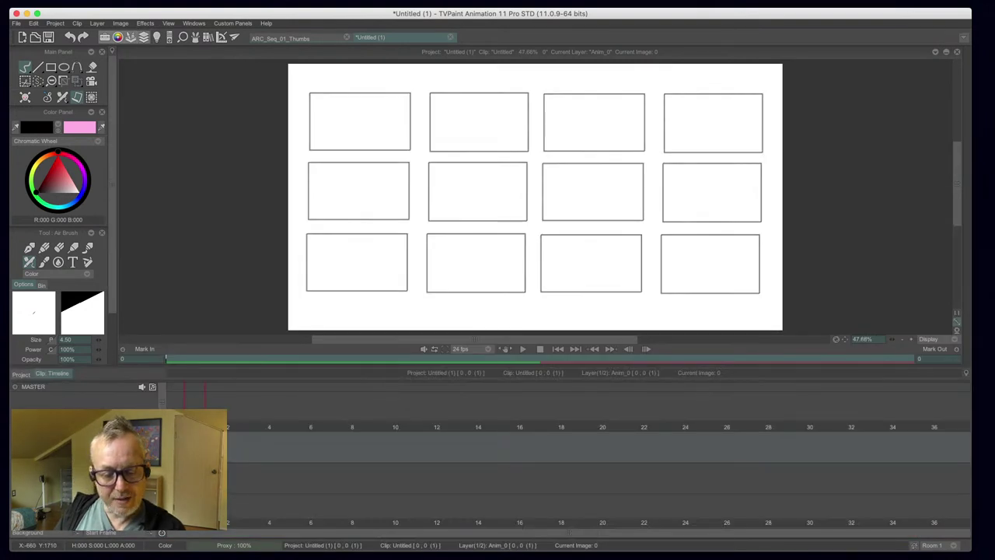
left_click(117, 478)
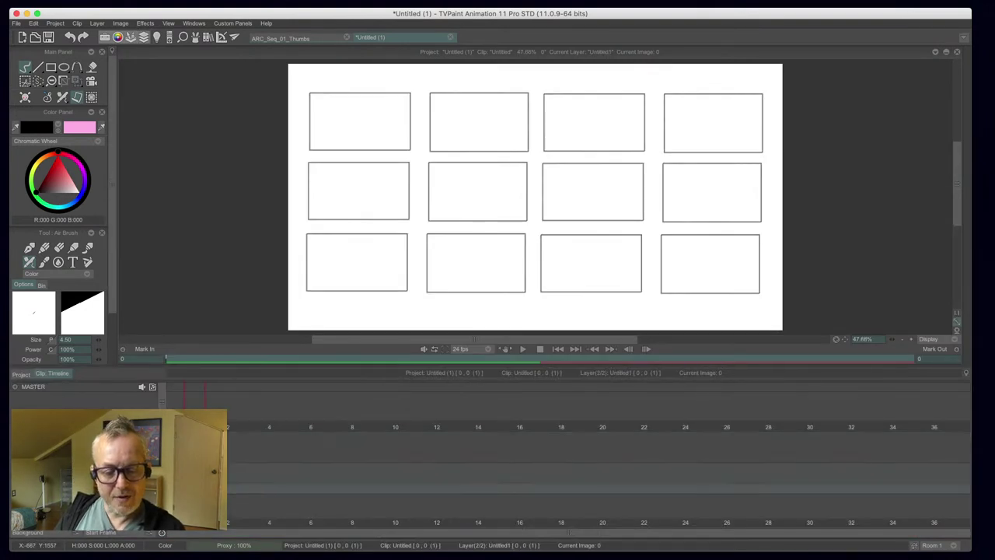
left_click(224, 471)
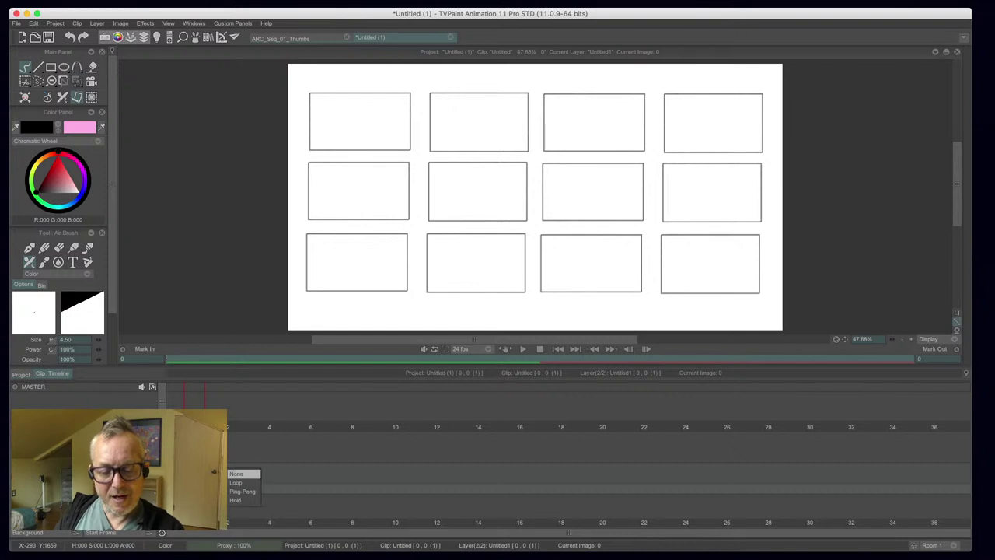
left_click(239, 473)
key("Tab")
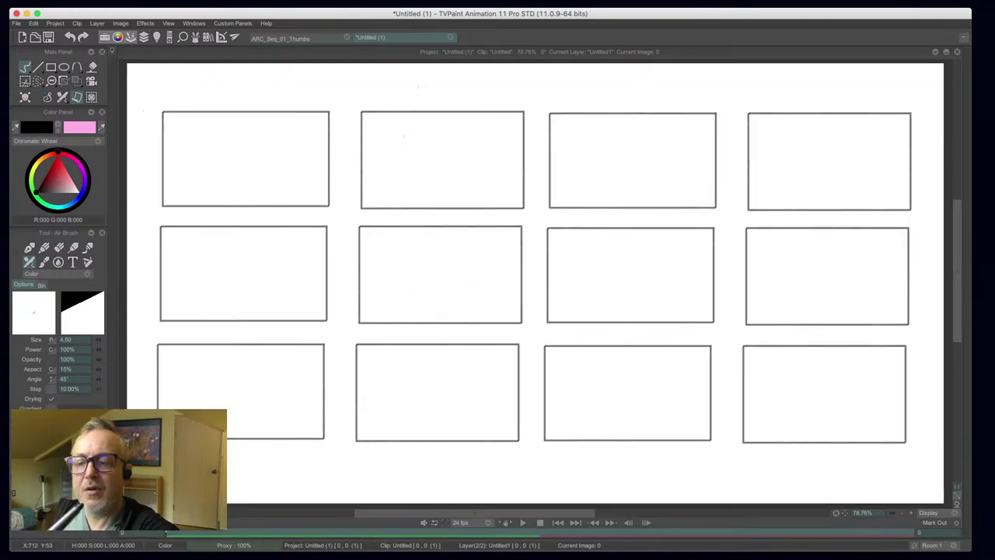
- Handwrite 250 above the second panel of the first row and 250A above the third panel
mouse_move(436, 82)
left_mouse_down()
mouse_move(455, 97)
mouse_move(471, 79)
left_mouse_up()
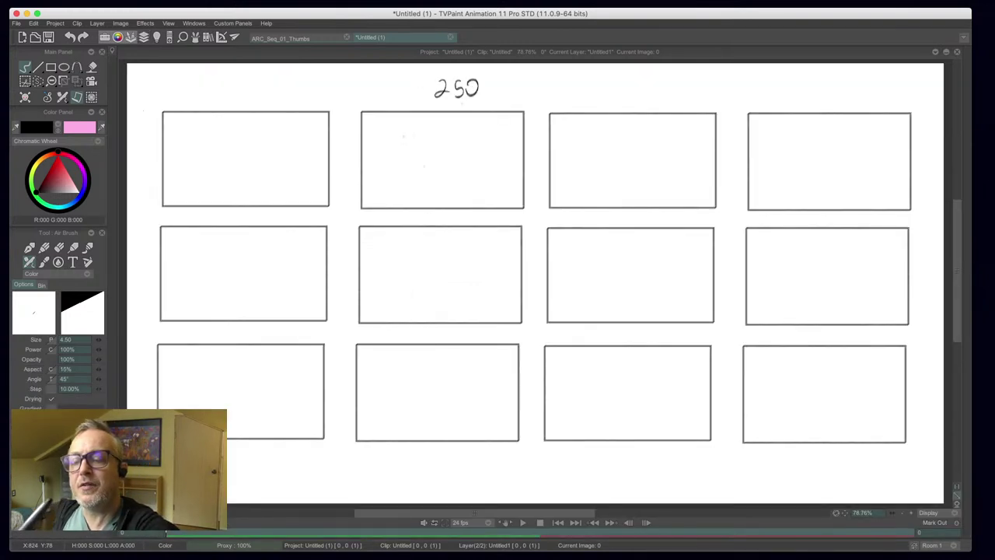
mouse_move(539, 80)
left_mouse_down()
mouse_move(556, 98)
mouse_move(576, 77)
left_mouse_up()
mouse_move(589, 78)
left_mouse_down()
mouse_move(584, 97)
mouse_move(596, 96)
left_mouse_up()
left_click_drag(586, 90, 594, 91)
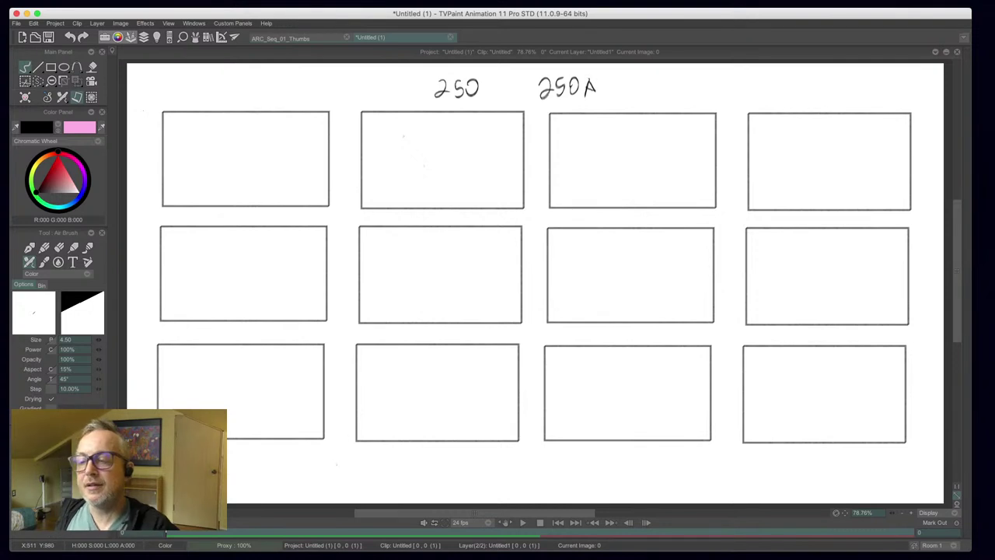
- Handwrite the panel numbers 250AA and 250AB above the first row, and add a dash after 250
mouse_move(632, 82)
left_mouse_down()
mouse_move(645, 96)
mouse_move(665, 79)
mouse_move(686, 94)
left_mouse_up()
left_click_drag(677, 88, 690, 94)
left_click_drag(696, 75, 702, 92)
left_click_drag(693, 86, 701, 86)
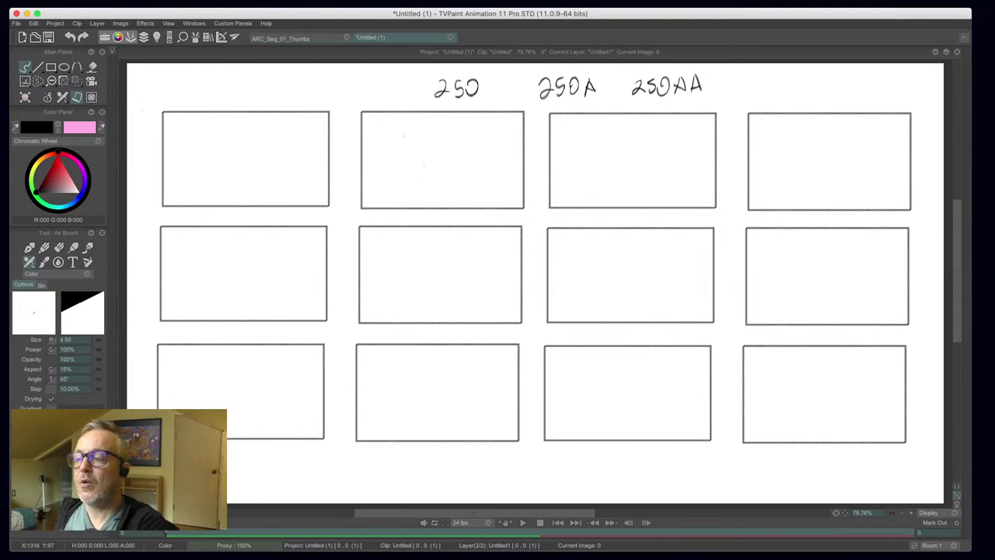
left_click_drag(727, 78, 739, 93)
left_click_drag(741, 79, 765, 92)
mouse_move(770, 76)
left_mouse_down()
mouse_move(775, 93)
mouse_move(775, 84)
left_mouse_up()
left_click_drag(780, 77, 781, 91)
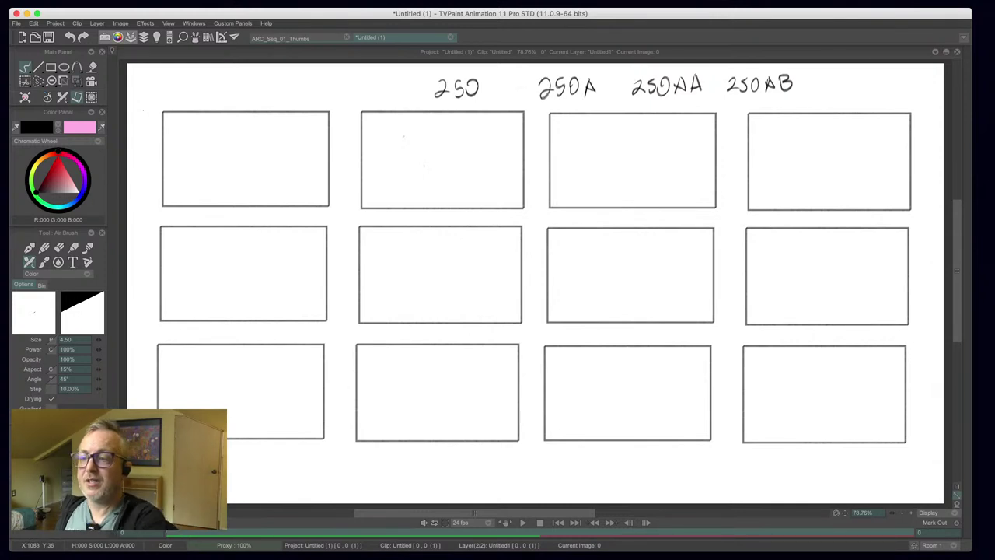
left_click_drag(487, 88, 513, 87)
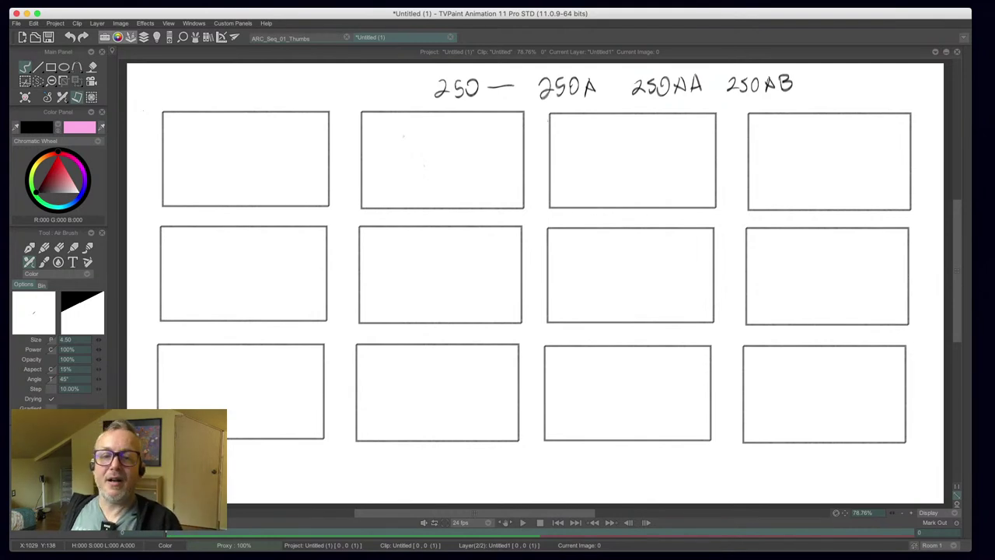
- Erase all the handwritten panel numbers above the first row and return to the airbrush
key("e")
mouse_move(446, 81)
left_mouse_down()
mouse_move(440, 95)
mouse_move(456, 85)
mouse_move(472, 96)
mouse_move(595, 85)
mouse_move(576, 100)
mouse_move(793, 81)
left_mouse_up()
key("b")
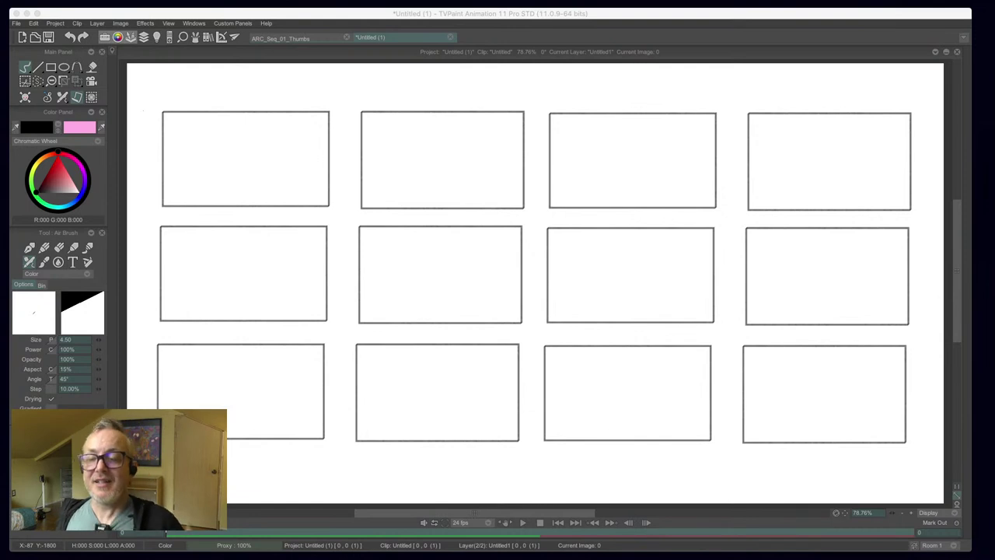
left_click(340, 123)
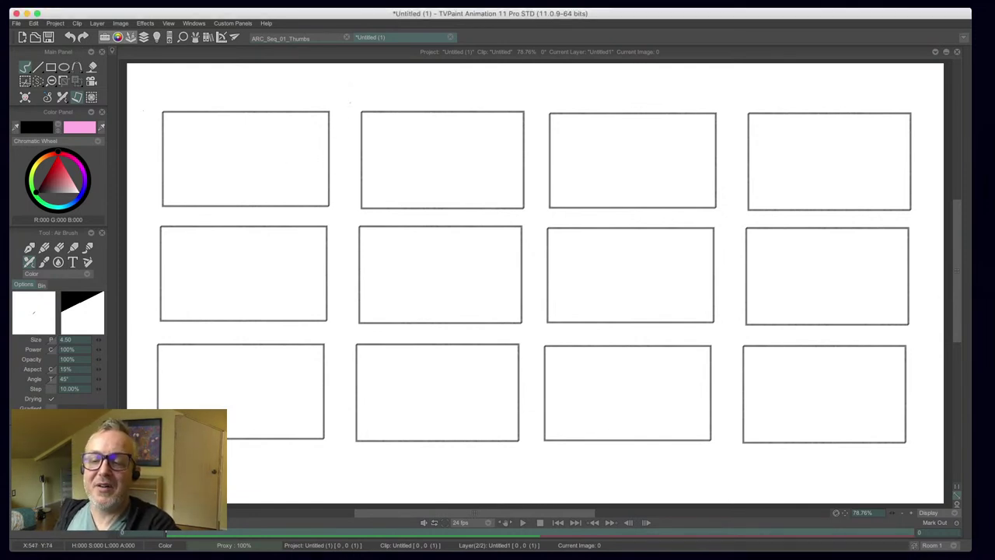
mouse_move(357, 102)
left_mouse_down()
mouse_move(357, 125)
mouse_move(367, 102)
left_mouse_up()
key("e")
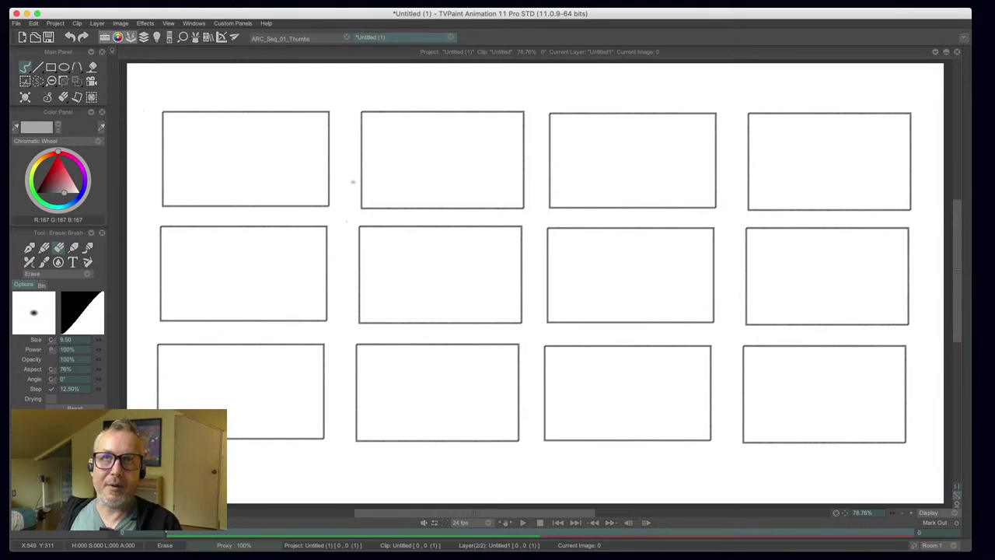
key("e")
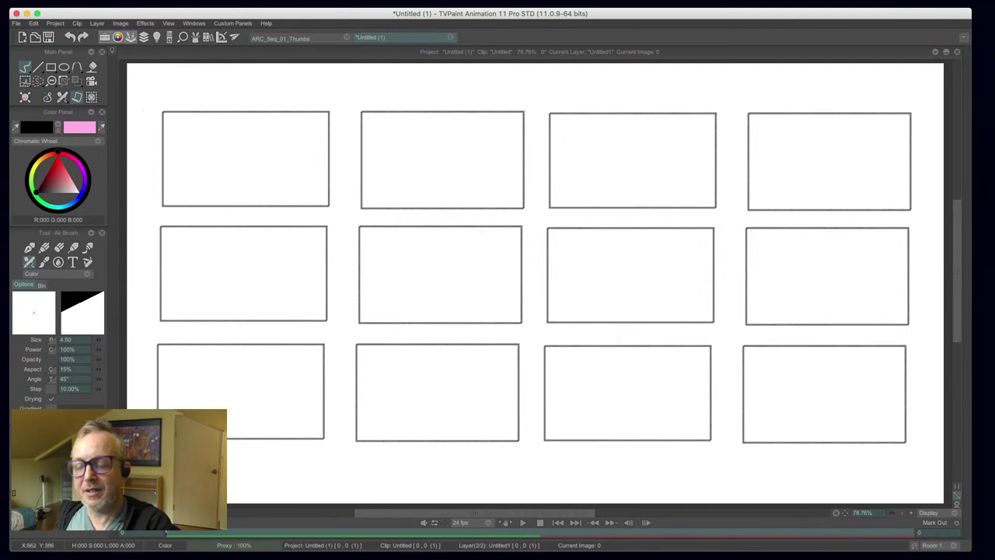
- Go to the next blank image and sketch a large rounded head with heavy-lidded eyes and a wrinkled brow
key("Right")
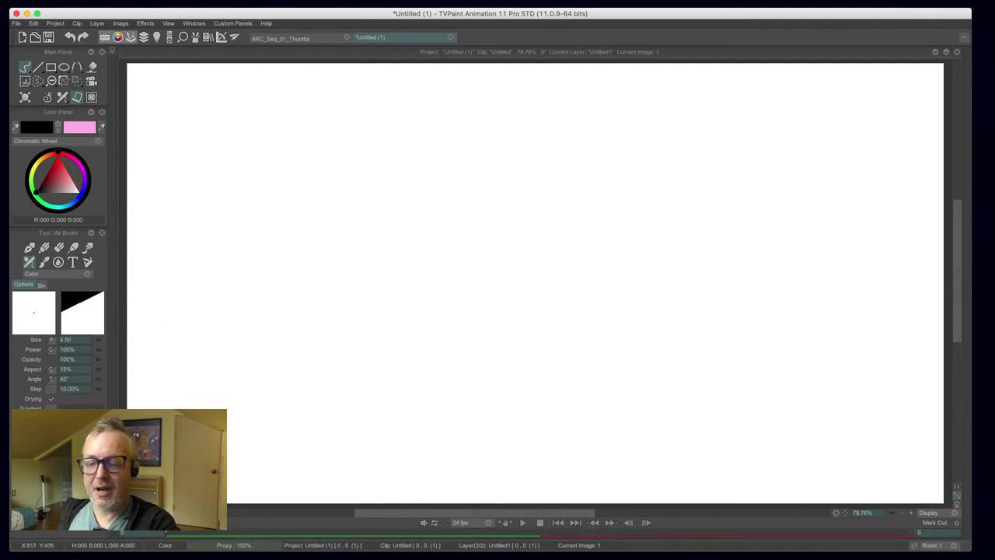
left_click_drag(456, 232, 449, 227)
mouse_move(448, 167)
left_mouse_down()
mouse_move(538, 231)
mouse_move(442, 163)
mouse_move(517, 265)
left_mouse_up()
mouse_move(507, 267)
left_mouse_down()
mouse_move(481, 260)
mouse_move(506, 275)
left_mouse_up()
mouse_move(454, 176)
left_mouse_down()
mouse_move(439, 195)
mouse_move(454, 181)
mouse_move(458, 189)
mouse_move(440, 198)
mouse_move(428, 176)
mouse_move(417, 191)
mouse_move(426, 196)
left_mouse_up()
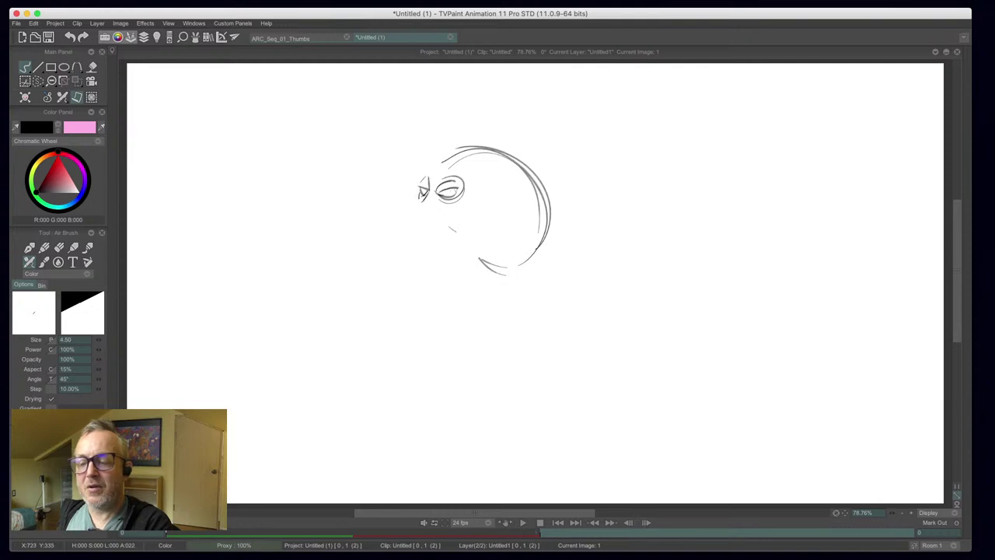
mouse_move(436, 198)
left_mouse_down()
mouse_move(447, 205)
mouse_move(457, 157)
left_mouse_up()
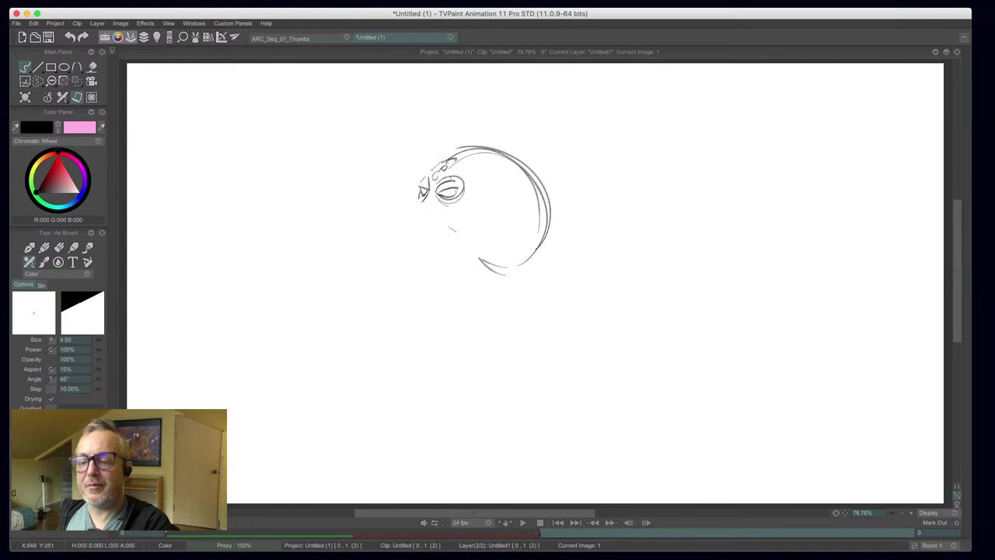
- Draw the pointed brim and curved rim around the face, and shade the dark oval opening on the cheek
left_click_drag(485, 189, 410, 156)
mouse_move(485, 193)
left_mouse_down()
mouse_move(394, 158)
mouse_move(431, 169)
mouse_move(405, 149)
mouse_move(420, 142)
mouse_move(519, 212)
left_mouse_up()
left_click_drag(447, 154, 527, 238)
left_click_drag(483, 190, 479, 257)
mouse_move(511, 227)
left_mouse_down()
mouse_move(475, 261)
mouse_move(471, 248)
left_mouse_up()
mouse_move(453, 209)
left_mouse_down()
mouse_move(473, 238)
mouse_move(459, 247)
mouse_move(474, 227)
mouse_move(452, 215)
left_mouse_up()
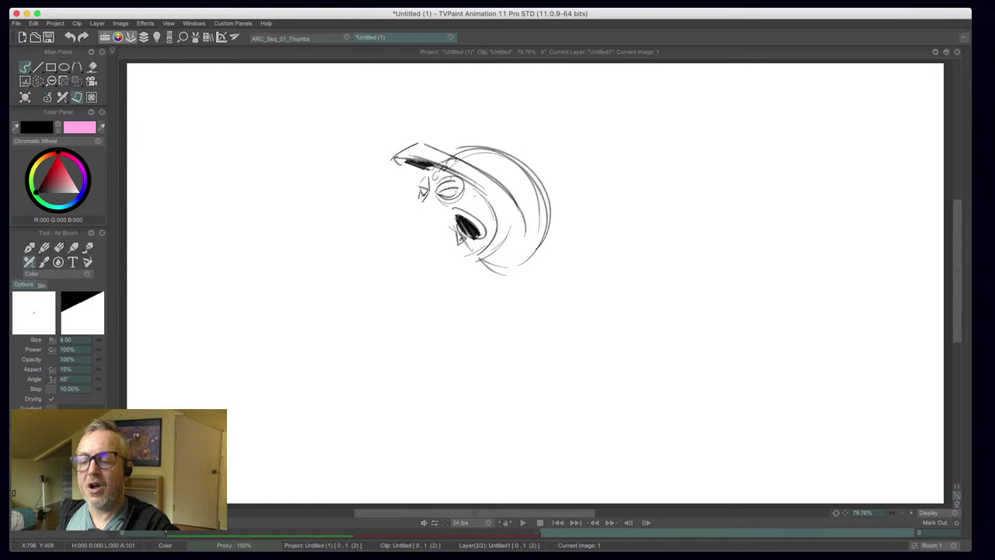
- Sketch the curved collar beneath the head and darken the shadow under the brim
mouse_move(449, 244)
left_mouse_down()
mouse_move(479, 253)
mouse_move(422, 245)
mouse_move(415, 263)
mouse_move(432, 247)
mouse_move(471, 257)
left_mouse_up()
left_click_drag(450, 254, 478, 263)
mouse_move(473, 266)
left_mouse_down()
mouse_move(483, 270)
mouse_move(476, 265)
left_mouse_up()
left_click_drag(426, 254, 502, 266)
left_click_drag(404, 165, 429, 172)
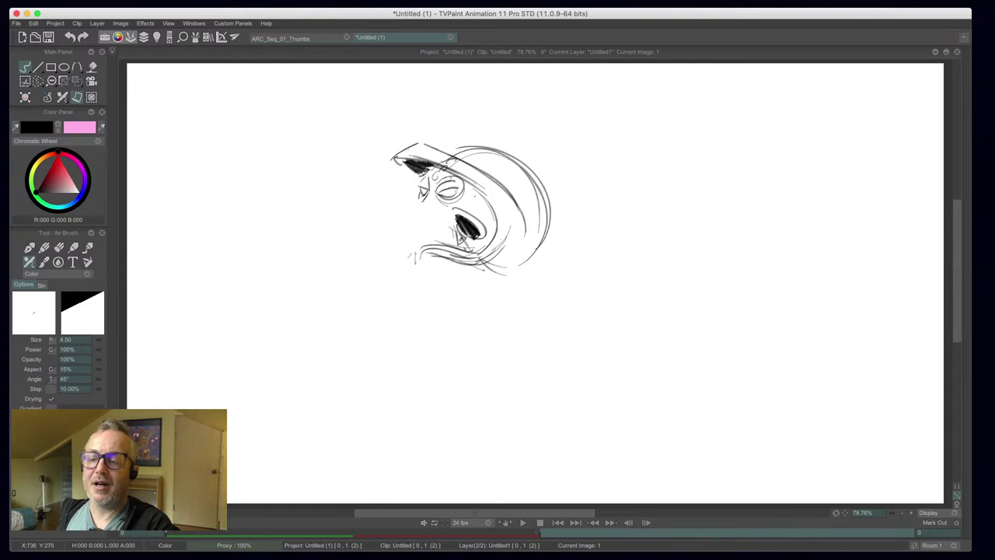
left_click_drag(433, 172, 442, 166)
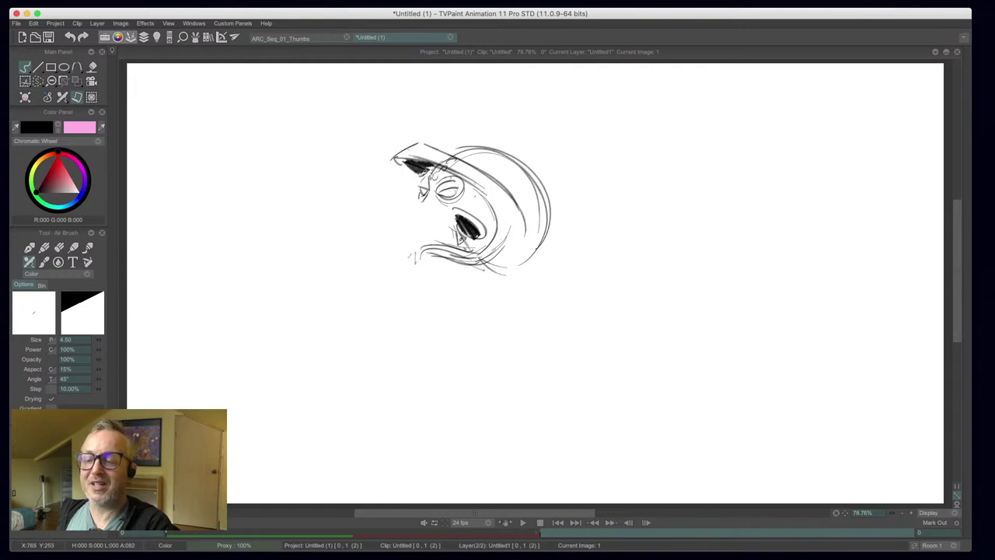
- Draw the front profile of the face and add crease lines between the eye and the collar
left_click_drag(425, 199, 412, 244)
left_click_drag(418, 225, 413, 247)
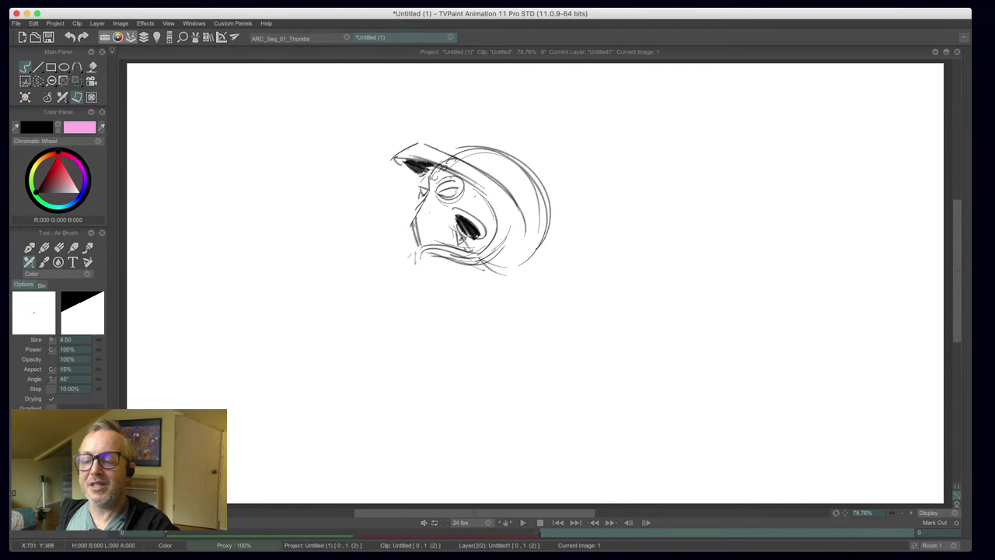
left_click_drag(432, 201, 424, 221)
mouse_move(436, 209)
left_mouse_down()
mouse_move(429, 243)
mouse_move(457, 246)
left_mouse_up()
mouse_move(421, 194)
left_mouse_down()
mouse_move(421, 203)
mouse_move(465, 213)
mouse_move(483, 238)
mouse_move(466, 251)
left_mouse_up()
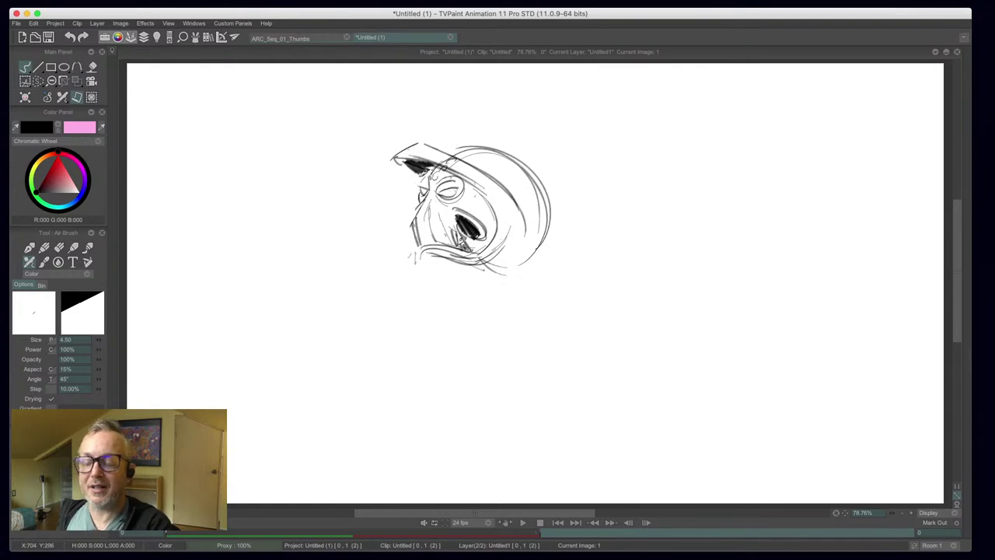
- Add the round collar clasp and the first cloak lines sloping down from the neck
mouse_move(397, 162)
left_mouse_down()
mouse_move(419, 182)
mouse_move(457, 160)
left_mouse_up()
mouse_move(417, 254)
left_mouse_down()
mouse_move(417, 277)
mouse_move(422, 260)
mouse_move(424, 278)
mouse_move(467, 286)
mouse_move(499, 345)
left_mouse_up()
left_click_drag(460, 285, 500, 348)
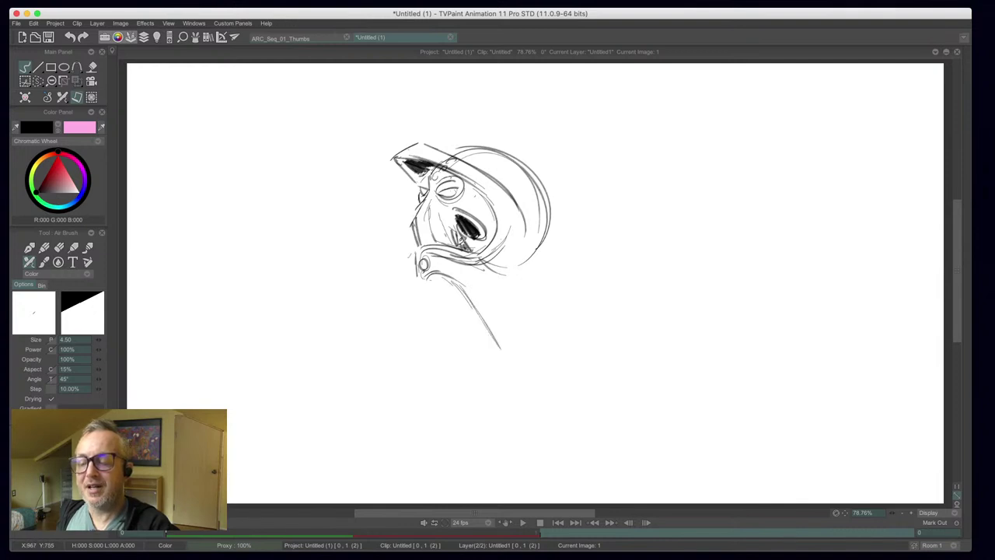
mouse_move(469, 266)
left_mouse_down()
mouse_move(504, 287)
mouse_move(544, 369)
left_mouse_up()
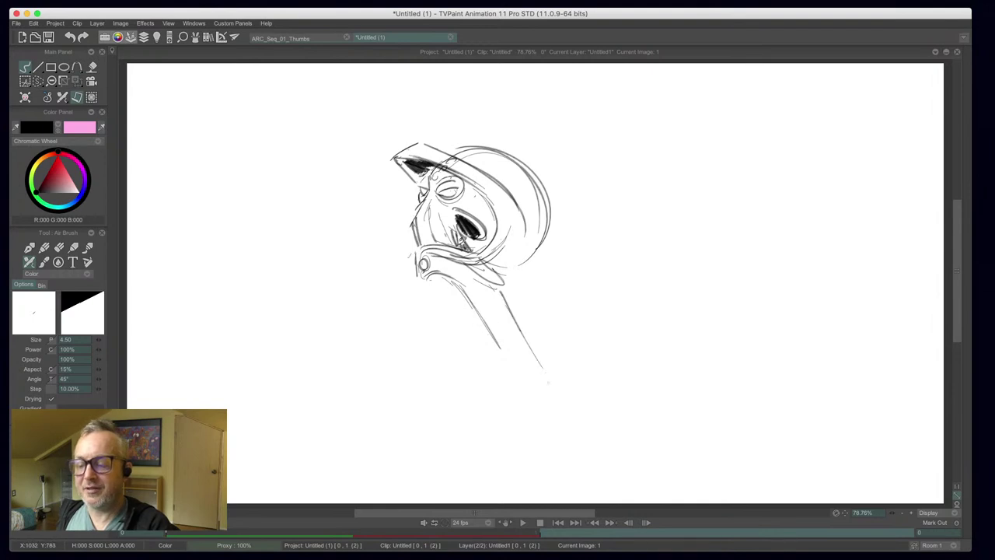
- Draw the cloak's long sloping back and its hem trailing along the ground behind the figure
left_click_drag(499, 289, 579, 412)
left_click_drag(514, 318, 605, 462)
mouse_move(574, 409)
left_mouse_down()
mouse_move(603, 455)
mouse_move(631, 443)
mouse_move(679, 452)
mouse_move(684, 466)
mouse_move(592, 477)
left_mouse_up()
left_click_drag(687, 469, 598, 474)
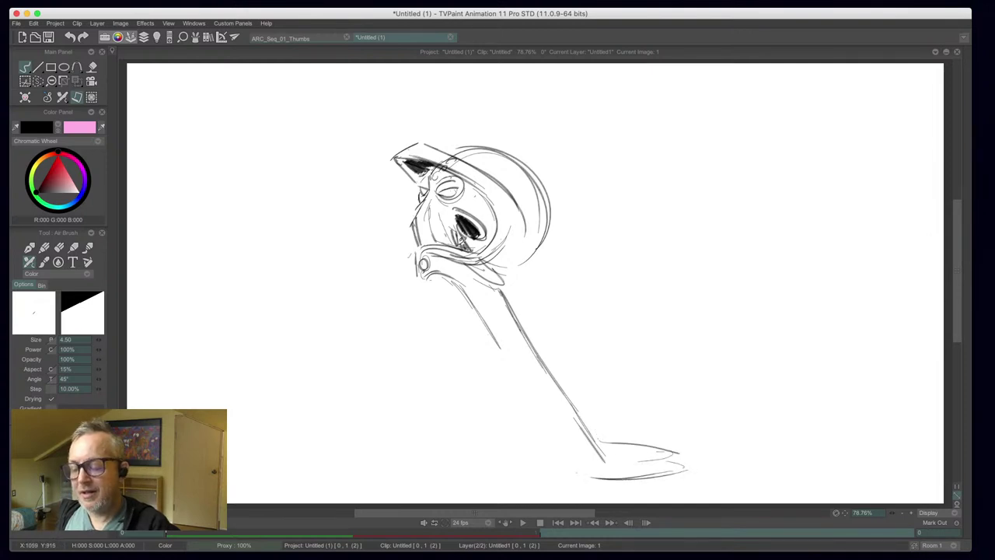
left_click_drag(477, 305, 568, 477)
left_click_drag(454, 284, 528, 429)
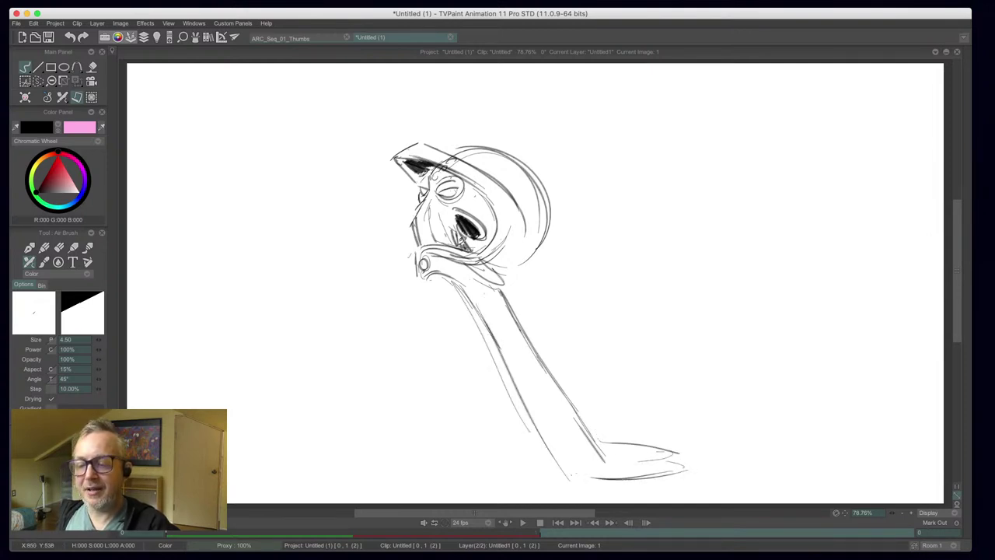
left_click_drag(592, 434, 634, 445)
- Sketch vertical folds down the cloak's front and start the rounded tentacle base under its lower edge
left_click_drag(424, 281, 432, 375)
left_click_drag(427, 300, 429, 349)
left_click_drag(427, 278, 431, 322)
left_click_drag(437, 280, 447, 417)
left_click_drag(481, 348, 489, 401)
mouse_move(493, 420)
left_mouse_down()
mouse_move(498, 445)
mouse_move(522, 456)
mouse_move(510, 488)
mouse_move(551, 494)
left_mouse_up()
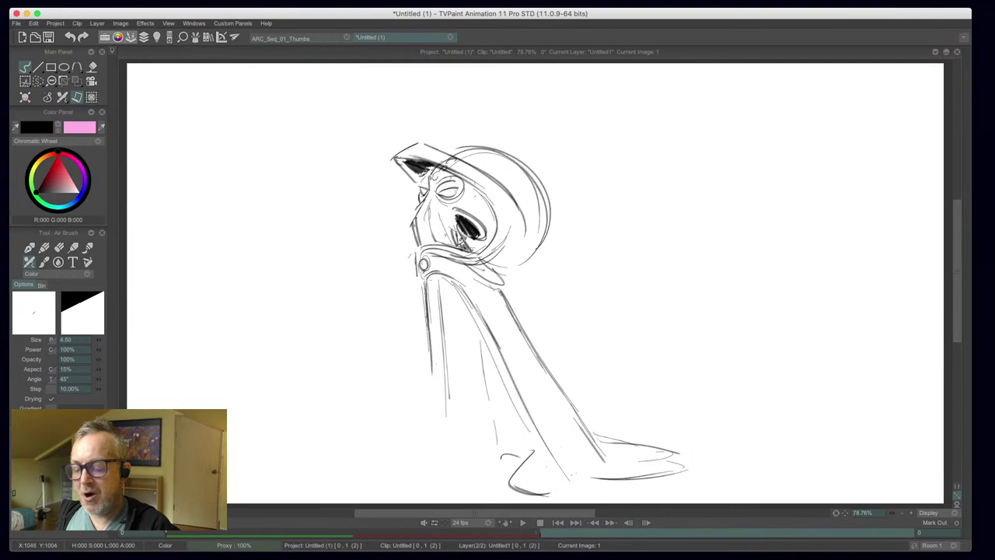
- Draw the rear tentacle emerging from under the cloak, with a curled, upturned tip and suckers
mouse_move(546, 446)
left_mouse_down()
mouse_move(607, 481)
mouse_move(617, 418)
mouse_move(636, 429)
mouse_move(614, 432)
mouse_move(628, 432)
mouse_move(617, 452)
mouse_move(638, 466)
mouse_move(626, 475)
left_mouse_up()
left_click_drag(634, 476, 632, 485)
mouse_move(536, 492)
left_mouse_down()
mouse_move(630, 490)
mouse_move(553, 494)
mouse_move(527, 479)
mouse_move(558, 455)
mouse_move(510, 473)
mouse_move(523, 456)
left_mouse_up()
mouse_move(506, 455)
left_mouse_down()
mouse_move(556, 452)
mouse_move(568, 471)
left_mouse_up()
left_click_drag(548, 446, 563, 459)
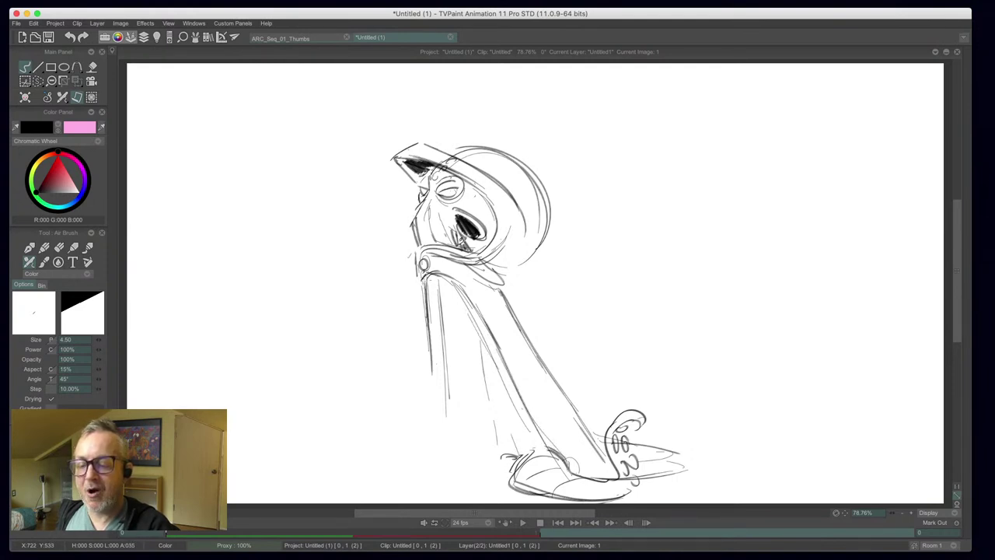
- Darken the outlines of the head and face, and add contour lines to the head covering and collar
mouse_move(422, 261)
left_mouse_down()
mouse_move(455, 263)
mouse_move(406, 245)
mouse_move(412, 239)
left_mouse_up()
mouse_move(479, 251)
left_mouse_down()
mouse_move(508, 207)
mouse_move(470, 166)
left_mouse_up()
mouse_move(520, 235)
left_mouse_down()
mouse_move(499, 177)
mouse_move(443, 152)
mouse_move(542, 186)
mouse_move(513, 267)
mouse_move(494, 270)
mouse_move(552, 233)
mouse_move(535, 188)
left_mouse_up()
mouse_move(507, 159)
left_mouse_down()
mouse_move(425, 146)
mouse_move(422, 176)
mouse_move(435, 168)
mouse_move(418, 171)
left_mouse_up()
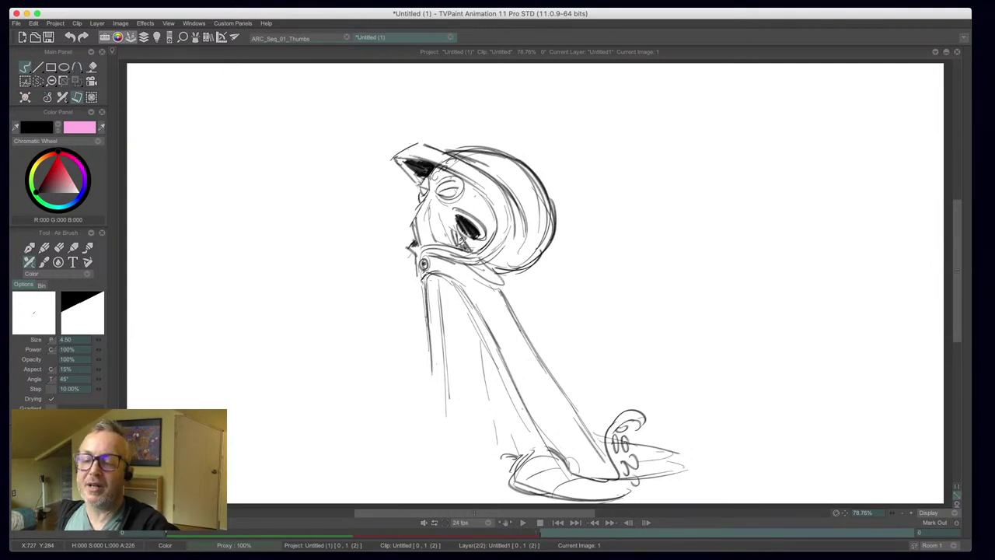
mouse_move(455, 179)
left_mouse_down()
mouse_move(440, 183)
mouse_move(483, 194)
mouse_move(462, 180)
left_mouse_up()
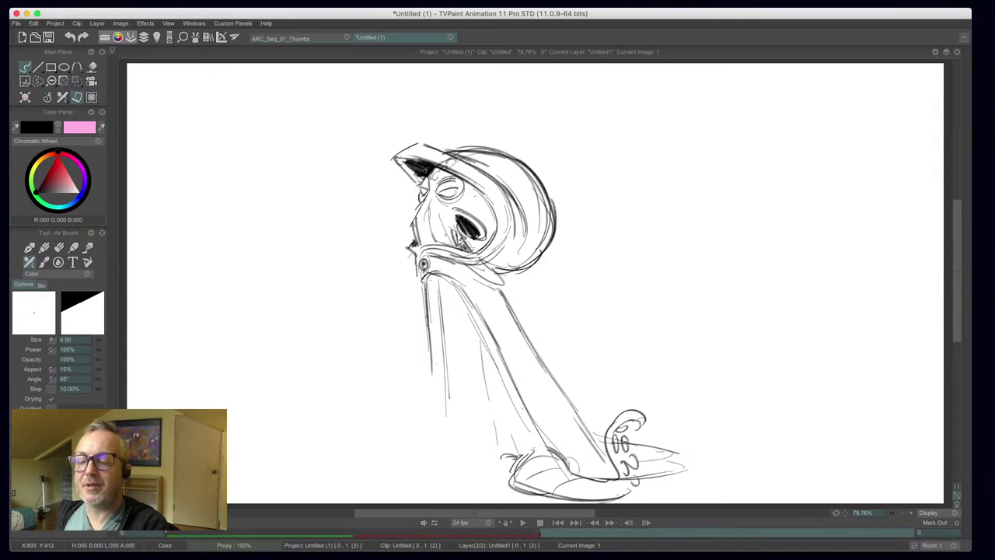
mouse_move(409, 250)
left_mouse_down()
mouse_move(477, 264)
mouse_move(503, 293)
left_mouse_up()
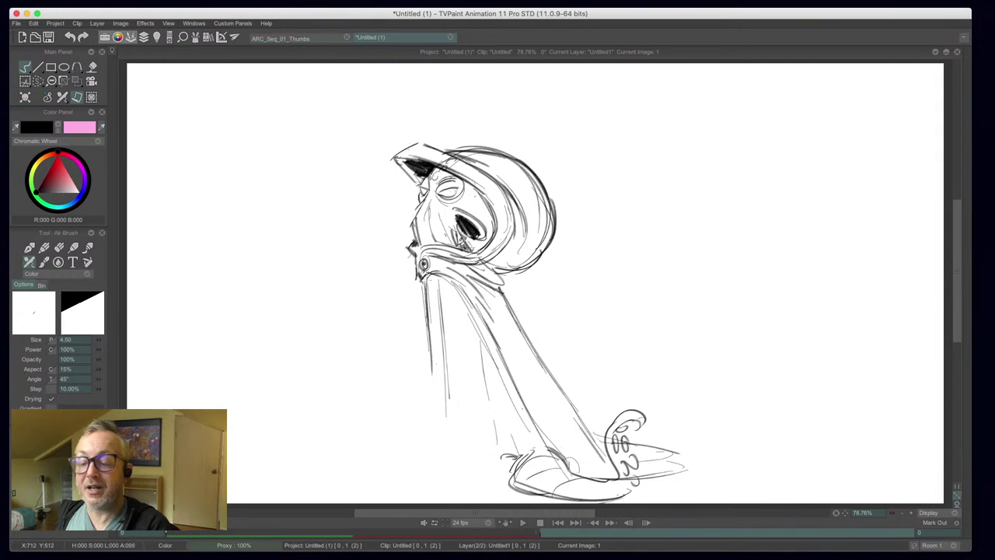
- Extend the cloak's front edge toward the ground and sketch the lower curve of the front tentacle
left_click_drag(426, 288, 421, 401)
left_click_drag(424, 330, 410, 441)
mouse_move(480, 437)
left_mouse_down()
mouse_move(454, 482)
mouse_move(426, 483)
mouse_move(493, 469)
left_mouse_up()
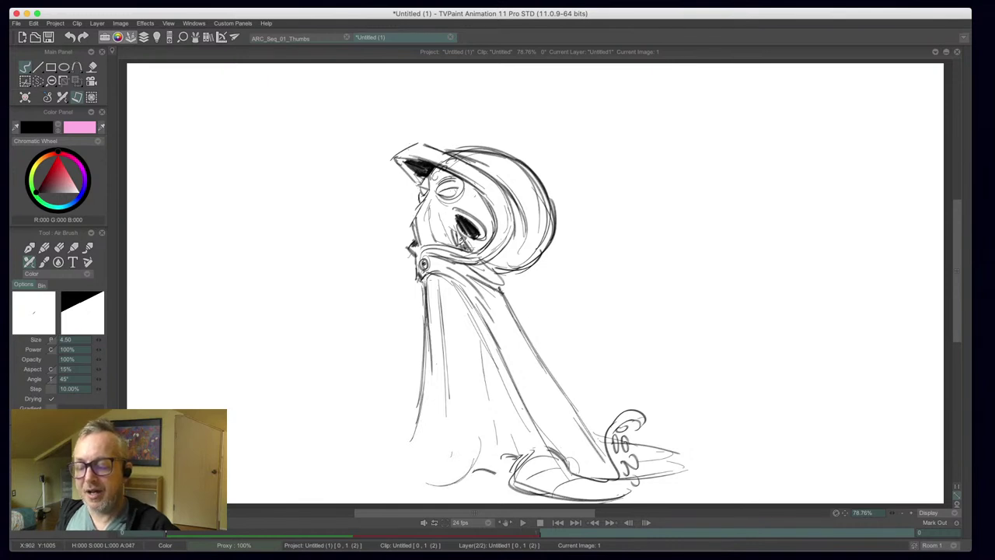
- Draw a thick tentacle rising in front of the cloak with a bent tip and two rows of oval suckers
left_click_drag(449, 434, 380, 247)
mouse_move(406, 286)
left_mouse_down()
mouse_move(355, 256)
mouse_move(334, 283)
mouse_move(378, 278)
mouse_move(390, 306)
mouse_move(373, 306)
mouse_move(356, 393)
left_mouse_up()
mouse_move(362, 356)
left_mouse_down()
mouse_move(350, 457)
mouse_move(467, 492)
left_mouse_up()
left_click_drag(355, 485, 471, 482)
left_click_drag(398, 455, 386, 480)
left_click_drag(381, 415, 376, 449)
left_click_drag(366, 410, 370, 443)
left_click_drag(376, 375, 372, 400)
left_click_drag(385, 336, 380, 358)
mouse_move(390, 308)
left_mouse_down()
mouse_move(387, 335)
mouse_move(390, 326)
left_mouse_up()
mouse_move(379, 293)
left_mouse_down()
mouse_move(351, 401)
mouse_move(362, 479)
left_mouse_up()
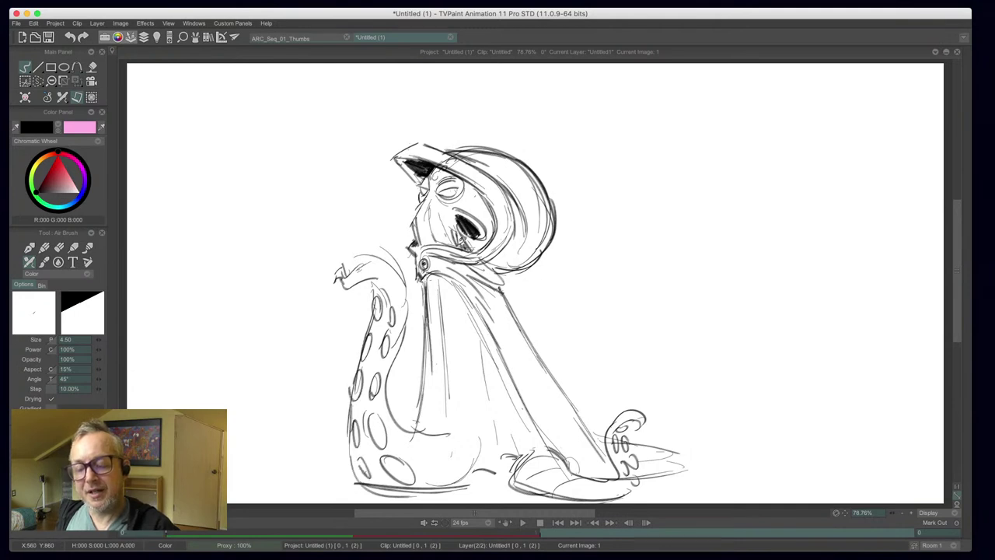
- Sketch a cane gripped by the raised tentacle, with a knobbed handle and a thin shaft reaching the ground
mouse_move(354, 251)
left_mouse_down()
mouse_move(352, 274)
mouse_move(359, 239)
mouse_move(348, 250)
mouse_move(371, 248)
mouse_move(346, 272)
mouse_move(352, 305)
left_mouse_up()
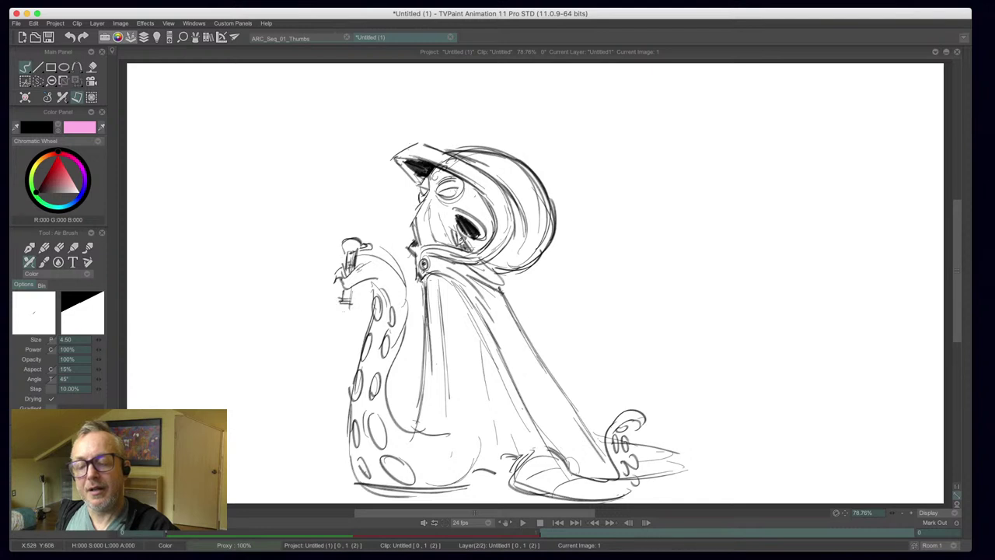
left_click_drag(338, 339, 333, 371)
left_click_drag(342, 311, 324, 465)
left_click_drag(342, 330, 325, 443)
left_click_drag(347, 311, 335, 451)
left_click_drag(346, 352, 335, 426)
left_click_drag(342, 392, 328, 479)
left_click_drag(342, 423, 331, 473)
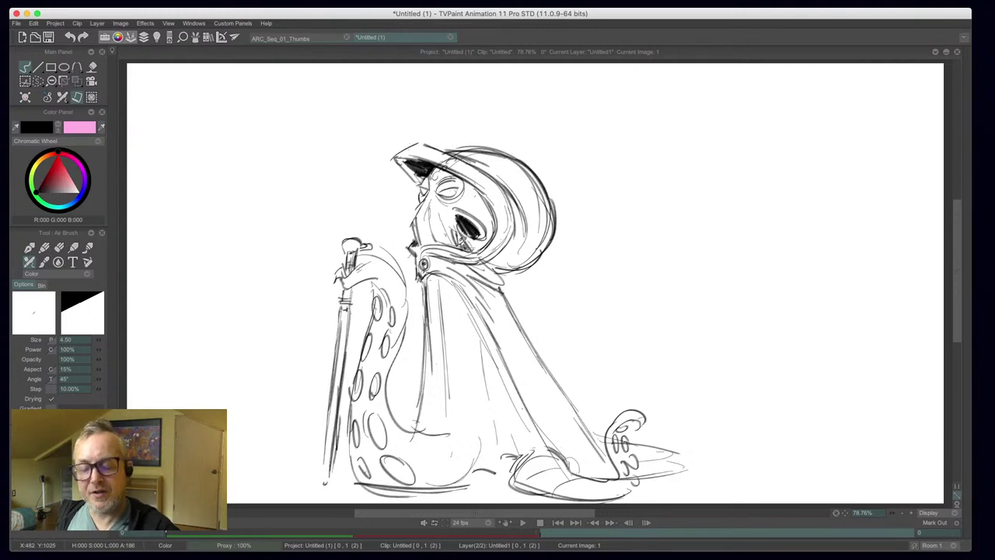
left_click_drag(346, 313, 329, 471)
left_click_drag(336, 434, 327, 483)
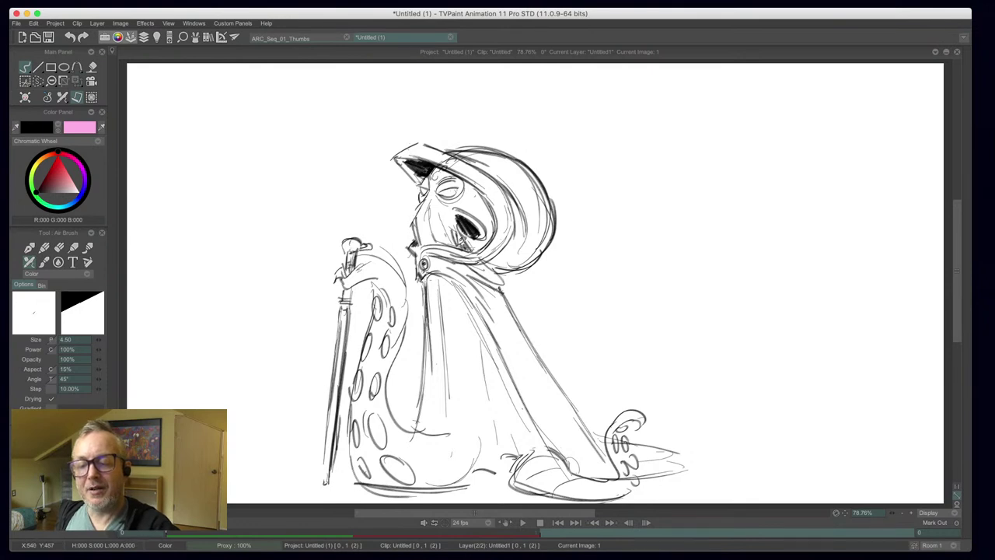
- Reinforce the outline of the cane-holding tentacle and add fold lines inside the cloak's front opening
mouse_move(337, 269)
left_mouse_down()
mouse_move(320, 284)
mouse_move(368, 261)
mouse_move(386, 270)
mouse_move(358, 287)
mouse_move(393, 287)
mouse_move(406, 311)
mouse_move(394, 359)
mouse_move(437, 452)
left_mouse_up()
mouse_move(405, 424)
left_mouse_down()
mouse_move(444, 440)
mouse_move(476, 432)
mouse_move(455, 420)
left_mouse_up()
left_click_drag(445, 354, 440, 417)
left_click_drag(443, 332, 446, 420)
left_click_drag(475, 473, 493, 466)
- Refine the rear tentacle and lower cloak folds, and add more curled tentacle tips behind the trailing hem
left_click_drag(593, 483, 614, 477)
mouse_move(610, 428)
left_mouse_down()
mouse_move(619, 415)
mouse_move(651, 439)
mouse_move(647, 416)
mouse_move(650, 432)
left_mouse_up()
left_click_drag(639, 429, 653, 440)
mouse_move(501, 471)
left_mouse_down()
mouse_move(510, 474)
mouse_move(524, 451)
left_mouse_up()
left_click_drag(457, 420, 488, 395)
mouse_move(440, 405)
left_mouse_down()
mouse_move(459, 395)
mouse_move(449, 373)
mouse_move(414, 409)
left_mouse_up()
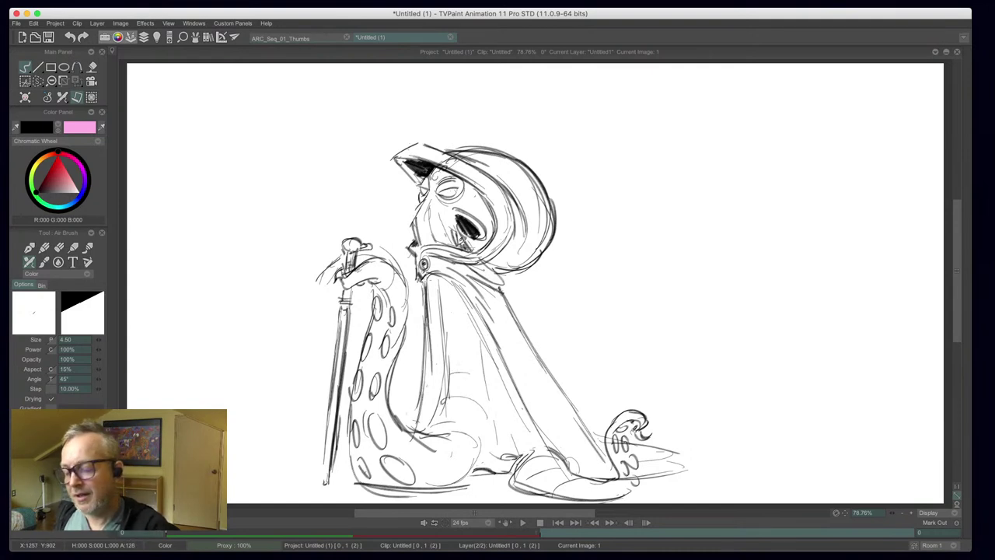
mouse_move(654, 442)
left_mouse_down()
mouse_move(673, 410)
mouse_move(698, 419)
mouse_move(675, 454)
left_mouse_up()
mouse_move(605, 425)
left_mouse_down()
mouse_move(588, 418)
mouse_move(611, 390)
mouse_move(612, 420)
left_mouse_up()
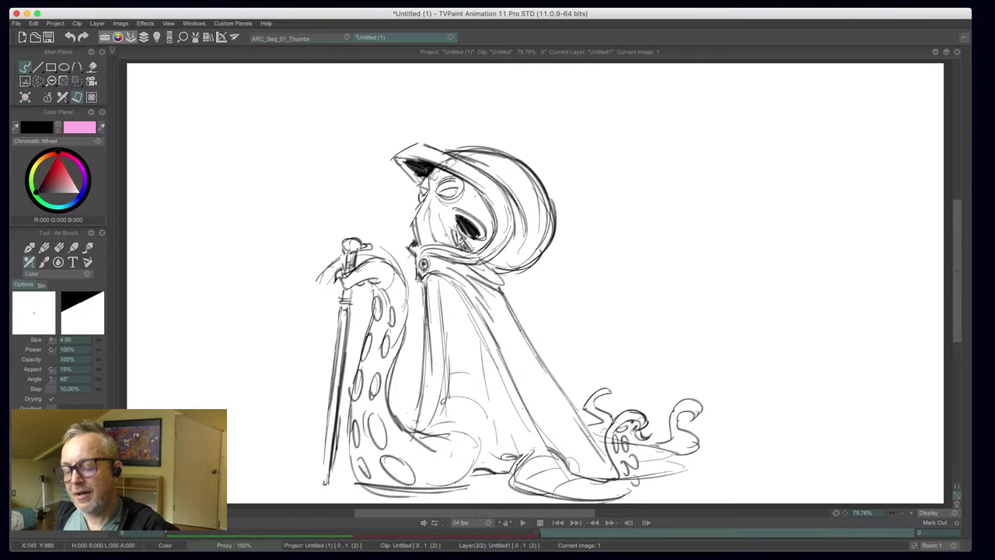
- Draw a second tentacle curving behind the cane and cover it with round, detailed suckers
mouse_move(342, 255)
left_mouse_down()
mouse_move(301, 298)
mouse_move(317, 347)
left_mouse_up()
mouse_move(322, 284)
left_mouse_down()
mouse_move(312, 296)
mouse_move(334, 269)
left_mouse_up()
mouse_move(311, 301)
left_mouse_down()
mouse_move(332, 324)
mouse_move(311, 354)
mouse_move(330, 347)
mouse_move(323, 374)
left_mouse_up()
left_click_drag(326, 364, 321, 376)
mouse_move(356, 338)
left_mouse_down()
mouse_move(351, 378)
mouse_move(326, 362)
left_mouse_up()
mouse_move(334, 306)
left_mouse_down()
mouse_move(330, 323)
mouse_move(351, 358)
left_mouse_up()
left_click_drag(347, 395, 342, 401)
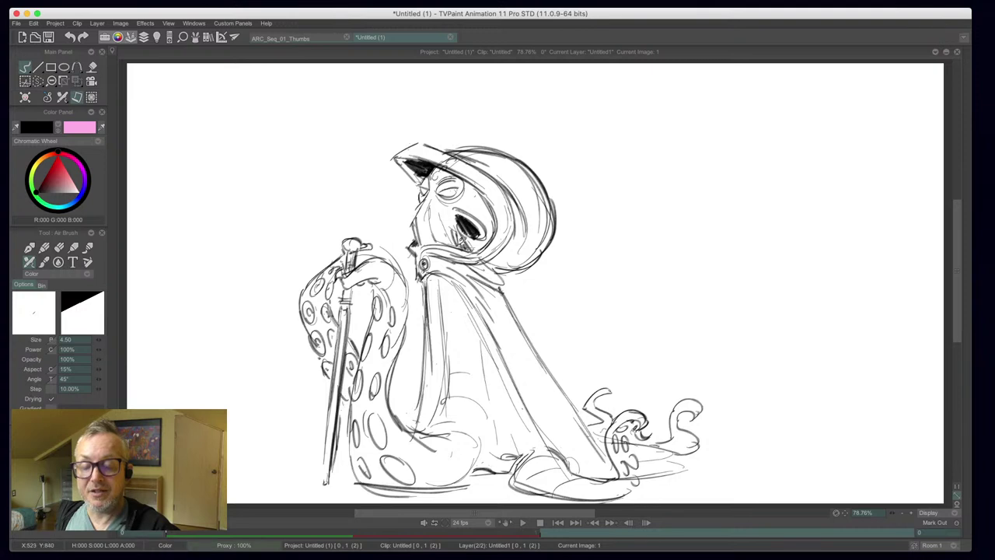
mouse_move(328, 351)
left_mouse_down()
mouse_move(316, 358)
mouse_move(328, 350)
left_mouse_up()
mouse_move(338, 329)
left_mouse_down()
mouse_move(327, 335)
mouse_move(335, 326)
mouse_move(325, 316)
mouse_move(308, 316)
mouse_move(315, 290)
left_mouse_up()
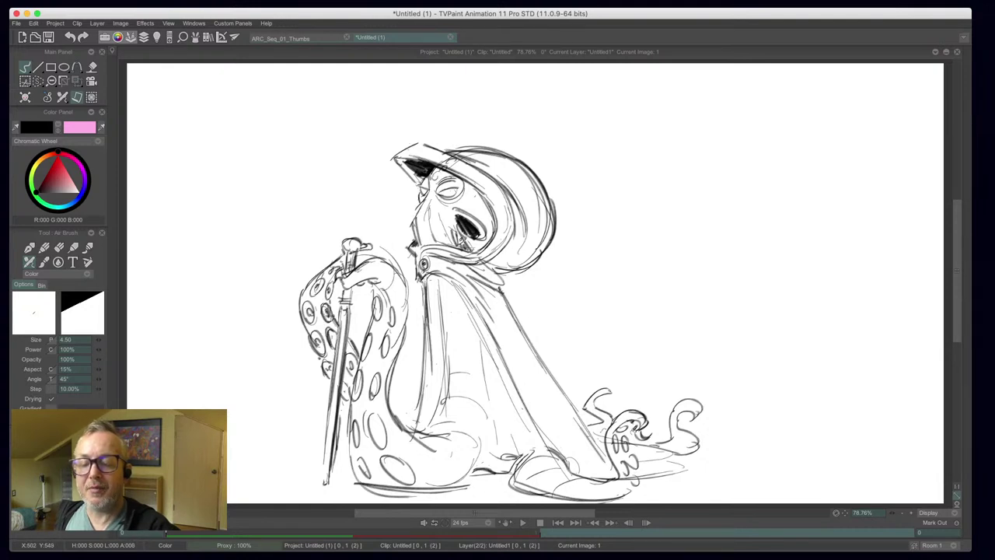
- Strengthen the lines of the cane's handle and gripping tentacle, and touch up the lower body contours
left_click_drag(347, 244, 344, 278)
left_click_drag(349, 252, 340, 290)
mouse_move(362, 281)
left_mouse_down()
mouse_move(342, 289)
mouse_move(385, 263)
mouse_move(405, 302)
mouse_move(402, 355)
left_mouse_up()
mouse_move(408, 305)
left_mouse_down()
mouse_move(389, 405)
mouse_move(415, 435)
mouse_move(490, 450)
left_mouse_up()
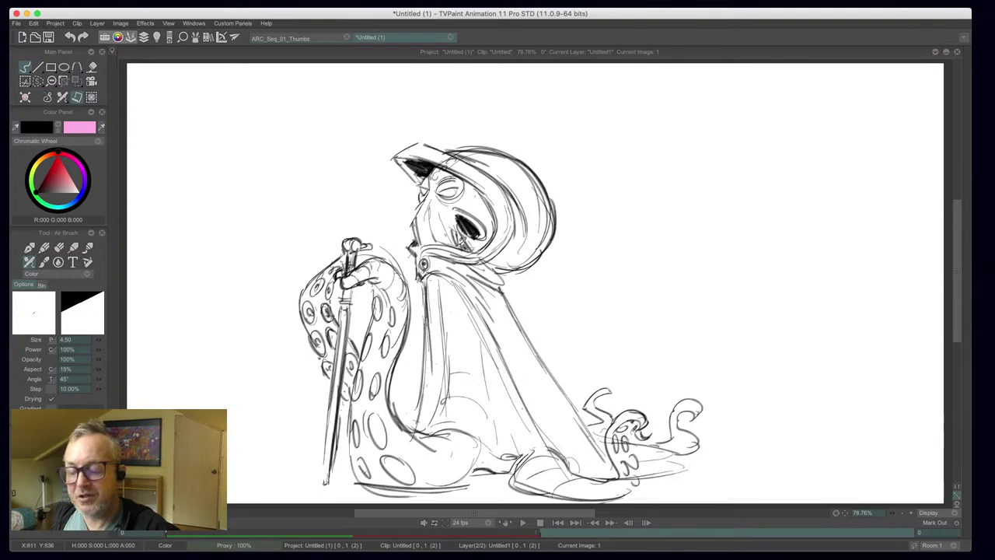
left_click_drag(462, 405, 474, 431)
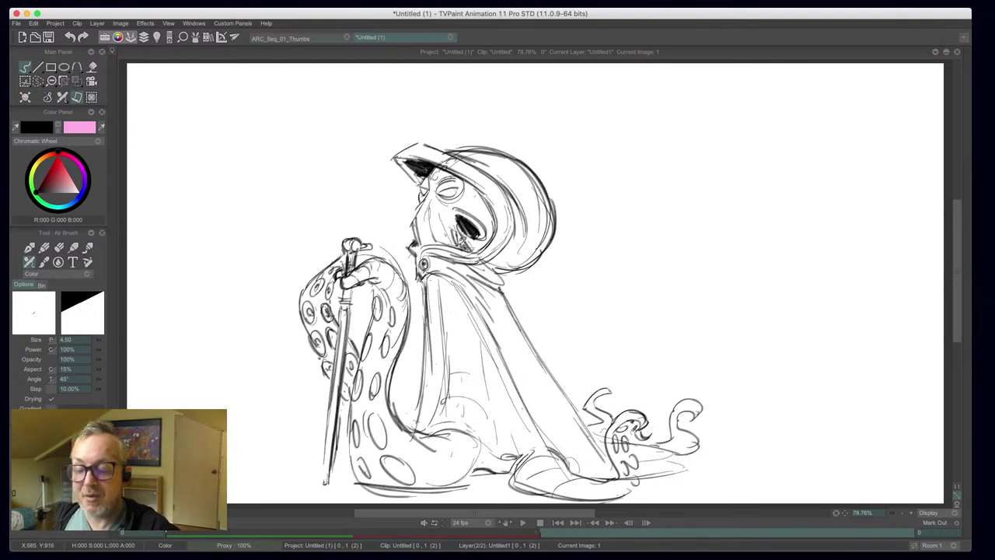
- Draw a curled front tentacle beside the cane and add suckers and contour lines to the small rear tentacles
mouse_move(394, 467)
left_mouse_down()
mouse_move(401, 475)
mouse_move(367, 467)
left_mouse_up()
mouse_move(323, 430)
left_mouse_down()
mouse_move(317, 469)
mouse_move(343, 474)
mouse_move(319, 463)
mouse_move(322, 483)
left_mouse_up()
mouse_move(324, 426)
left_mouse_down()
mouse_move(291, 432)
mouse_move(305, 387)
mouse_move(269, 382)
mouse_move(283, 398)
mouse_move(295, 374)
mouse_move(261, 435)
mouse_move(309, 450)
mouse_move(254, 452)
mouse_move(311, 457)
mouse_move(255, 448)
mouse_move(296, 392)
mouse_move(273, 383)
mouse_move(284, 389)
mouse_move(270, 394)
mouse_move(274, 362)
mouse_move(308, 393)
mouse_move(289, 426)
mouse_move(410, 417)
left_mouse_up()
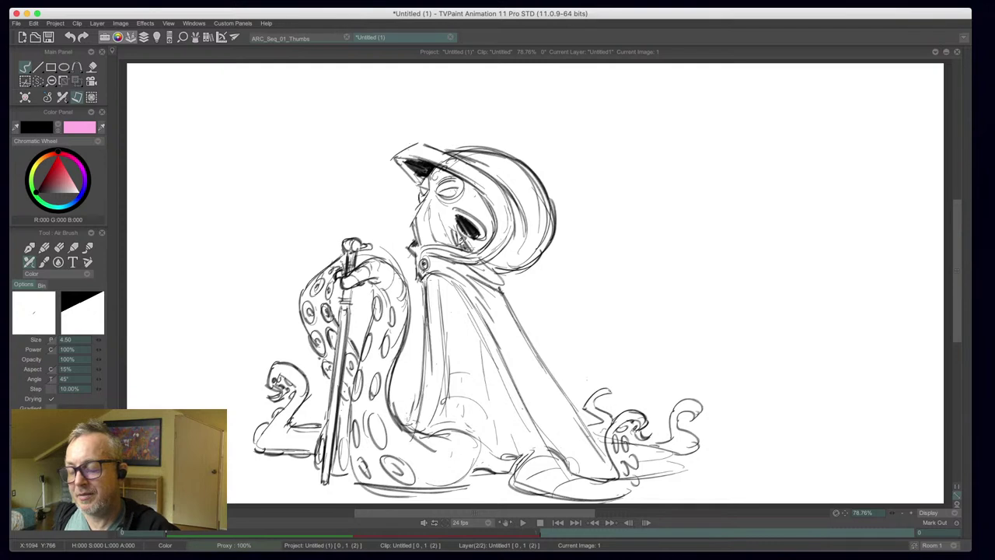
mouse_move(611, 394)
left_mouse_down()
mouse_move(595, 406)
mouse_move(605, 407)
left_mouse_up()
left_click_drag(689, 415, 681, 411)
mouse_move(699, 446)
left_mouse_down()
mouse_move(690, 459)
mouse_move(637, 444)
left_mouse_up()
mouse_move(655, 448)
left_mouse_down()
mouse_move(626, 444)
mouse_move(683, 469)
mouse_move(652, 472)
mouse_move(564, 437)
mouse_move(555, 382)
mouse_move(597, 437)
left_mouse_up()
- Darken the back edge of the cloak from the collar down to the rear tentacles
mouse_move(502, 303)
left_mouse_down()
mouse_move(560, 390)
mouse_move(548, 384)
left_mouse_up()
left_click_drag(511, 312, 525, 334)
left_click_drag(496, 288, 581, 418)
left_click_drag(531, 349, 596, 440)
left_click_drag(587, 432, 599, 443)
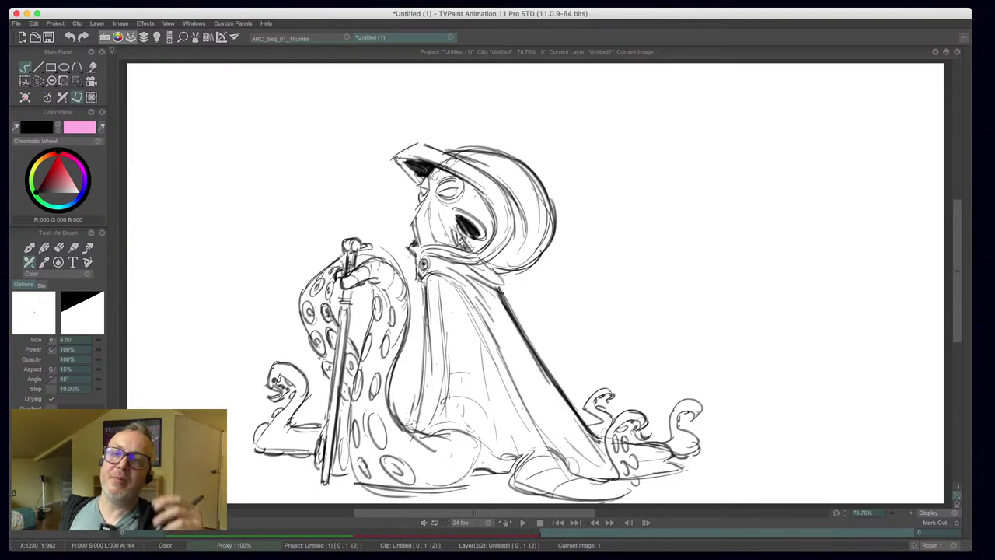
- Reinforce the edges of the cloak's front opening and add a small curled tentacle behind the cane-holding arm
left_click_drag(428, 275, 474, 303)
mouse_move(440, 276)
left_mouse_down()
mouse_move(471, 297)
mouse_move(489, 335)
left_mouse_up()
left_click_drag(455, 286, 525, 409)
left_click_drag(488, 328, 545, 446)
mouse_move(520, 398)
left_mouse_down()
mouse_move(550, 449)
mouse_move(588, 476)
mouse_move(618, 477)
left_mouse_up()
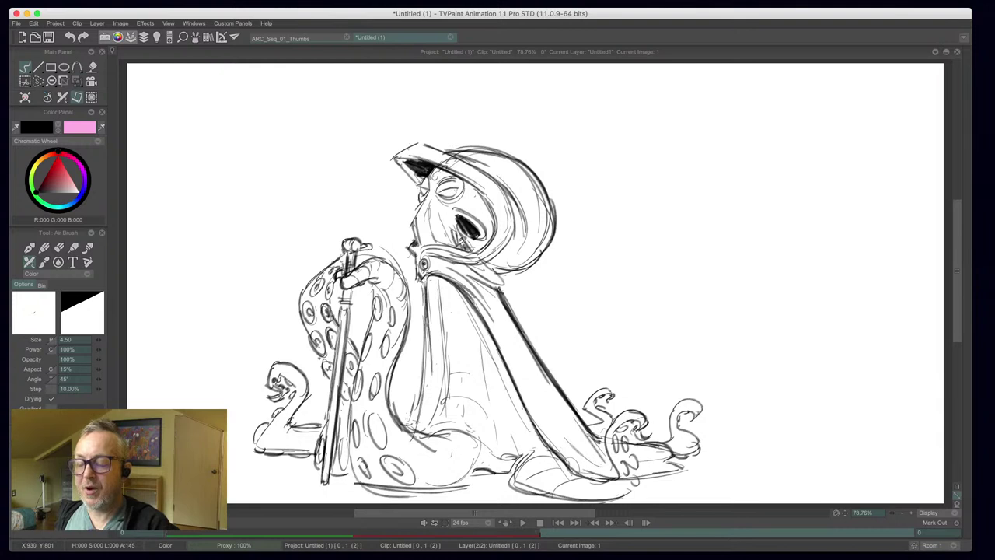
left_click_drag(451, 286, 490, 342)
mouse_move(417, 284)
left_mouse_down()
mouse_move(424, 279)
mouse_move(409, 429)
mouse_move(409, 381)
mouse_move(398, 390)
mouse_move(408, 392)
mouse_move(408, 420)
mouse_move(394, 405)
left_mouse_up()
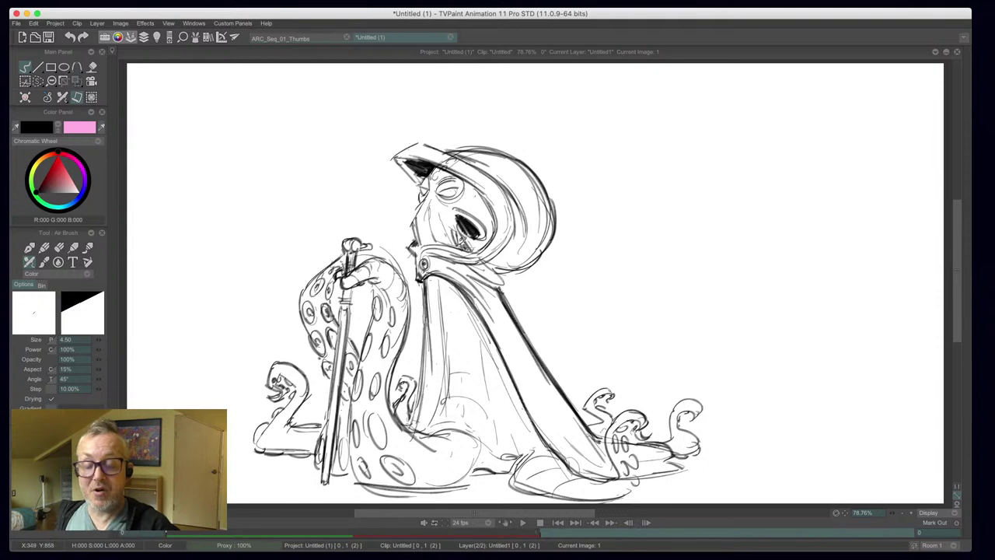
left_click_drag(310, 426, 324, 424)
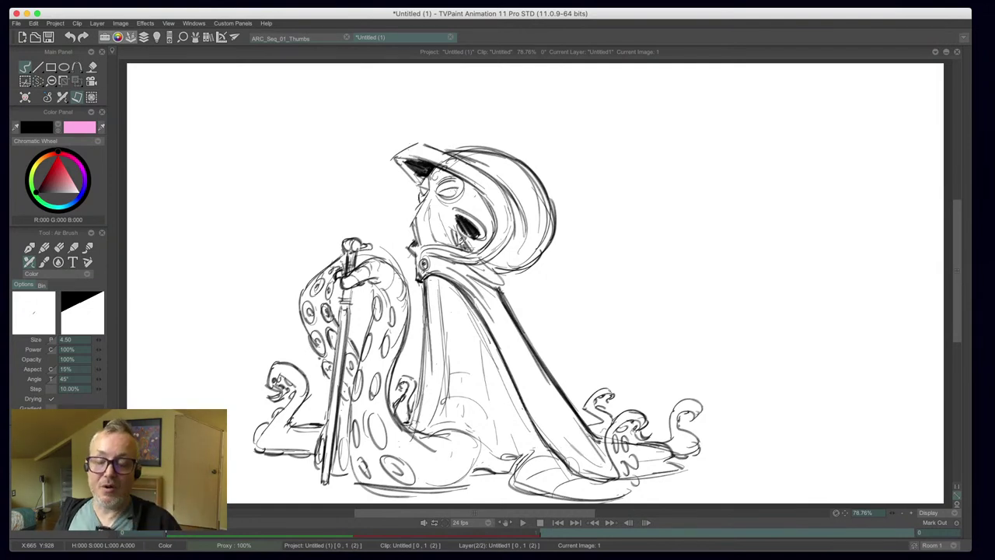
- Clean up the lines near the cloak's front edge and draw long vertical folds inside the opening
key("e")
mouse_move(432, 370)
left_mouse_down()
mouse_move(425, 284)
mouse_move(422, 405)
left_mouse_up()
key("b")
left_click_drag(427, 292, 420, 414)
left_click_drag(433, 283, 437, 403)
left_click_drag(441, 325, 430, 426)
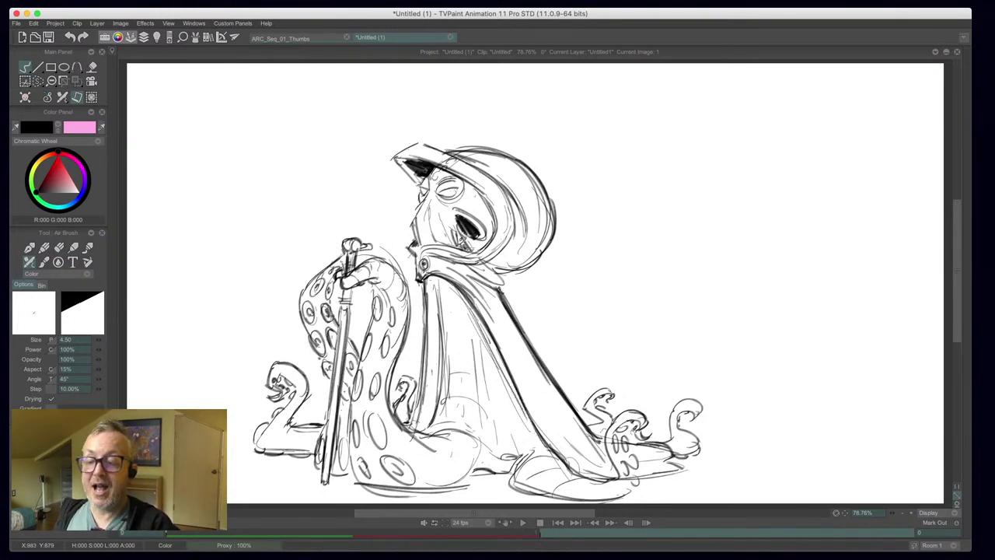
- Lighten and redraw the edge of the cloak's near flap, and add long folds running down its back
key("e")
mouse_move(450, 276)
left_mouse_down()
mouse_move(520, 390)
mouse_move(504, 351)
left_mouse_up()
key("b")
left_click_drag(443, 278, 551, 443)
left_click_drag(516, 355, 579, 453)
mouse_move(505, 336)
left_mouse_down()
mouse_move(567, 439)
mouse_move(585, 449)
left_mouse_up()
- Add suckers along the undersides of the rear, middle and front tentacles, with small details on the front one
mouse_move(656, 462)
left_mouse_down()
mouse_move(669, 456)
mouse_move(630, 445)
mouse_move(656, 466)
mouse_move(626, 474)
mouse_move(623, 447)
mouse_move(629, 492)
mouse_move(613, 498)
left_mouse_up()
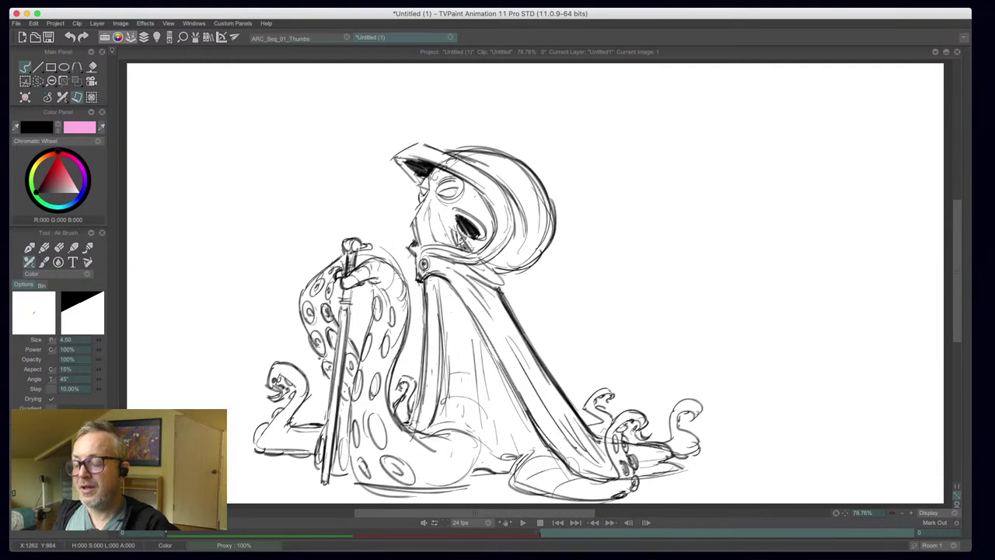
mouse_move(704, 439)
left_mouse_down()
mouse_move(698, 450)
mouse_move(684, 433)
left_mouse_up()
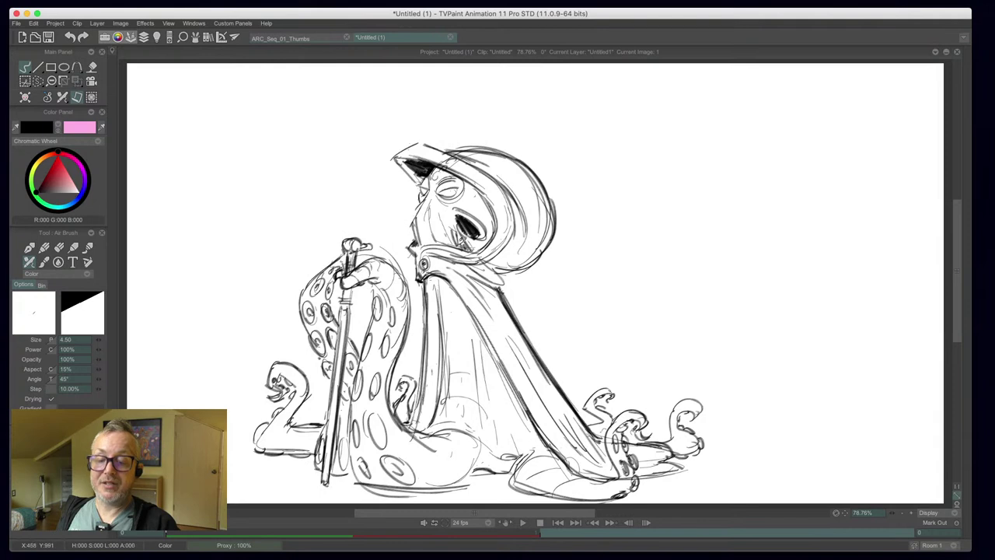
mouse_move(342, 476)
left_mouse_down()
mouse_move(355, 477)
mouse_move(322, 475)
left_mouse_up()
left_click_drag(389, 486, 362, 492)
left_click_drag(435, 489, 406, 495)
left_click_drag(464, 477, 449, 485)
mouse_move(518, 479)
left_mouse_down()
mouse_move(506, 493)
mouse_move(552, 497)
left_mouse_up()
left_click_drag(480, 470, 470, 478)
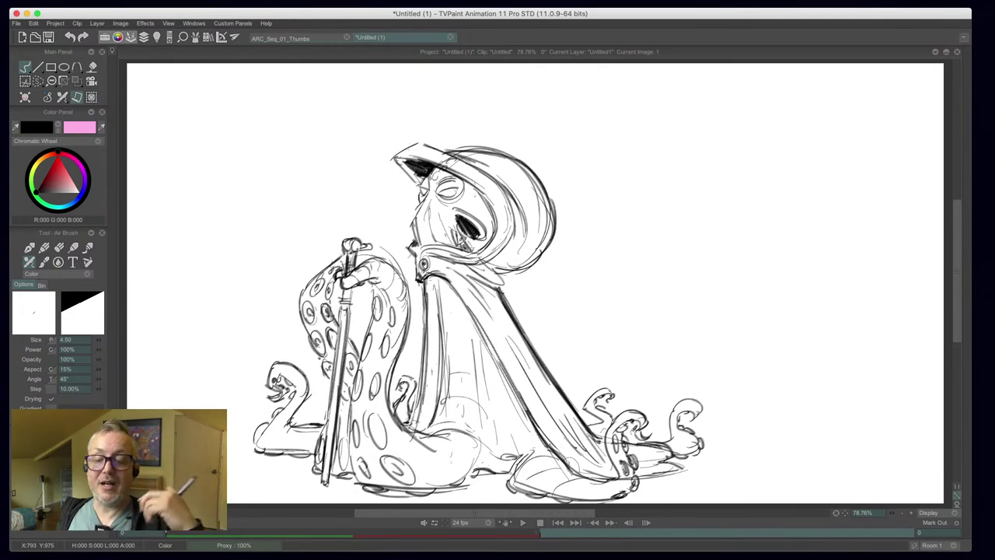
left_click_drag(292, 416, 279, 437)
mouse_move(300, 430)
left_mouse_down()
mouse_move(303, 441)
mouse_move(311, 437)
left_mouse_up()
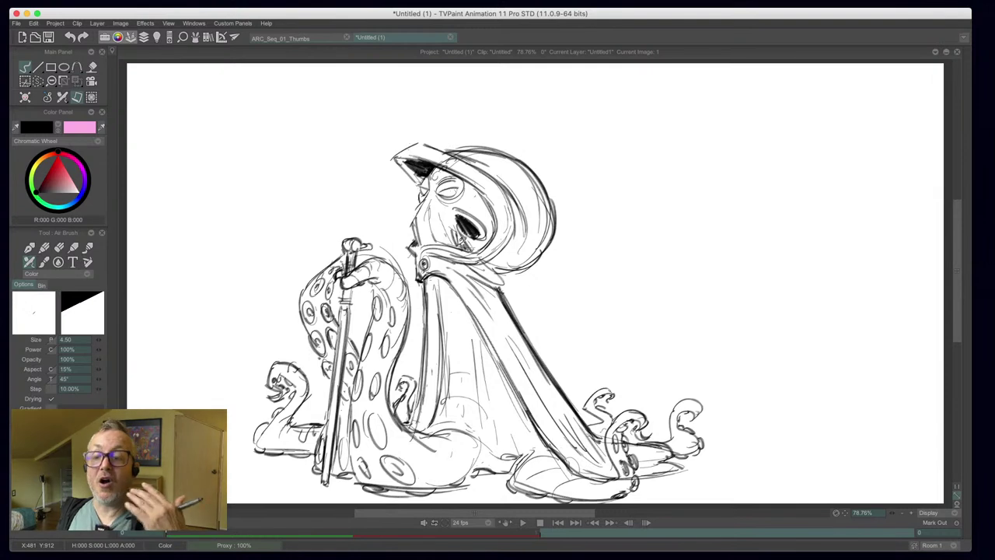
- Refine the contour of the lower body, erase the old construction lines, and redraw the body folds inside the cloak
left_click_drag(411, 433, 435, 453)
left_click_drag(408, 434, 492, 458)
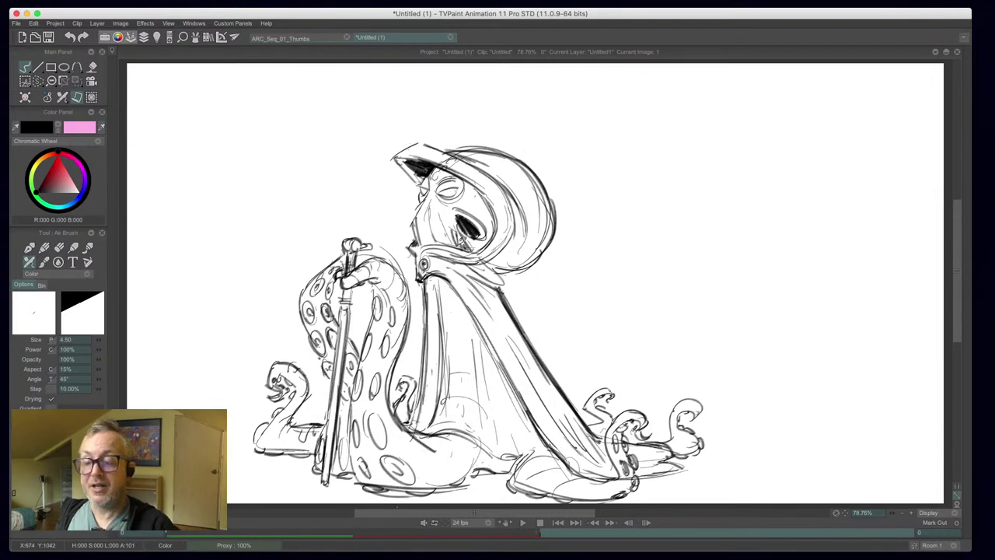
key("e")
mouse_move(452, 431)
left_mouse_down()
mouse_move(437, 434)
mouse_move(448, 384)
mouse_move(459, 436)
mouse_move(471, 427)
mouse_move(473, 342)
left_mouse_up()
mouse_move(484, 392)
left_mouse_down()
mouse_move(476, 325)
mouse_move(482, 423)
left_mouse_up()
key("b")
mouse_move(479, 383)
left_mouse_down()
mouse_move(486, 438)
mouse_move(522, 454)
mouse_move(480, 454)
mouse_move(530, 453)
mouse_move(481, 350)
mouse_move(444, 331)
mouse_move(454, 347)
left_mouse_up()
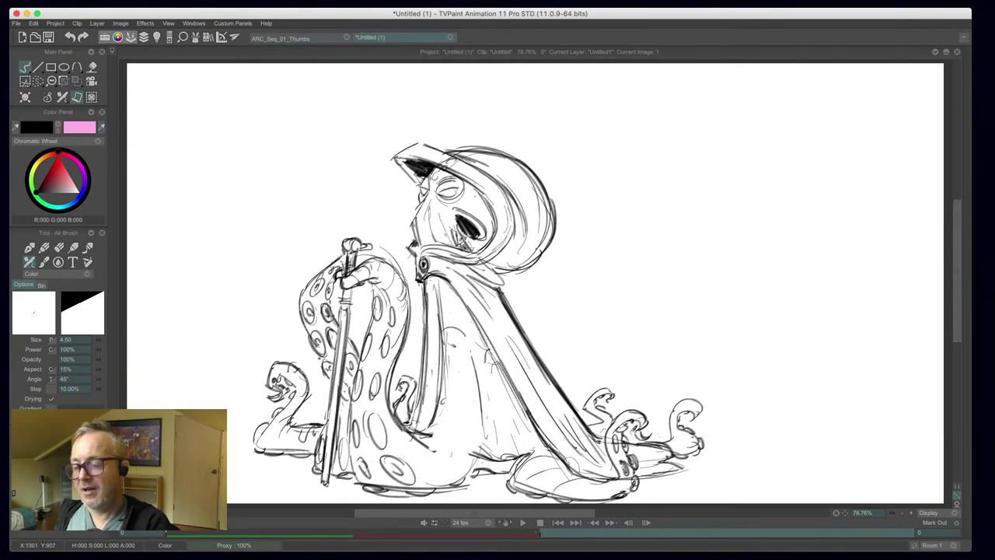
- Draw a long, thin tentacle with a curled tip trailing along the ground behind the character
mouse_move(699, 438)
left_mouse_down()
mouse_move(793, 442)
mouse_move(703, 446)
mouse_move(732, 434)
left_mouse_up()
left_click_drag(643, 442, 670, 439)
mouse_move(783, 447)
left_mouse_down()
mouse_move(701, 449)
mouse_move(731, 440)
mouse_move(656, 436)
mouse_move(781, 430)
mouse_move(789, 444)
mouse_move(764, 450)
left_mouse_up()
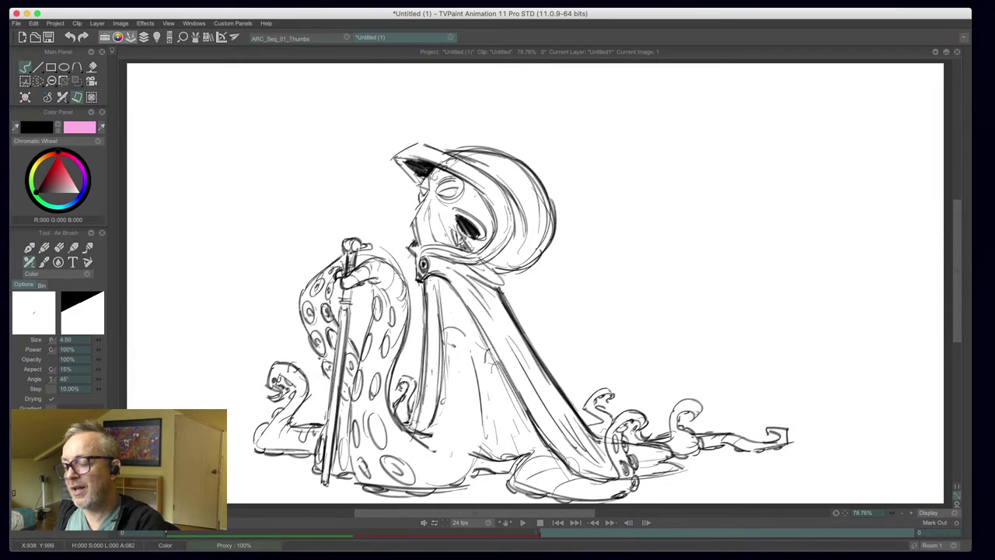
- Create a new animation layer beneath the line drawing and choose a neutral grey, RGB 167, 167, 167
key("Tab")
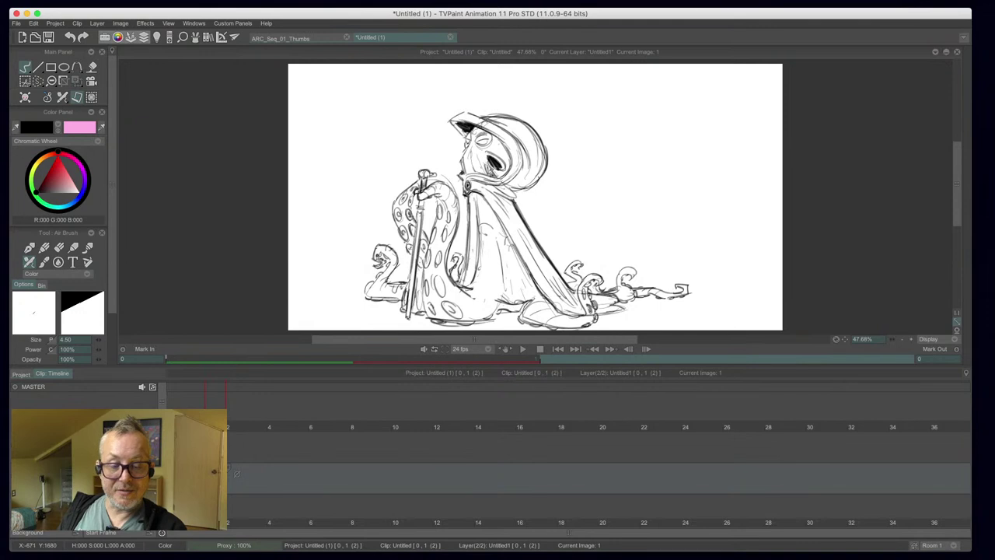
left_click(112, 464)
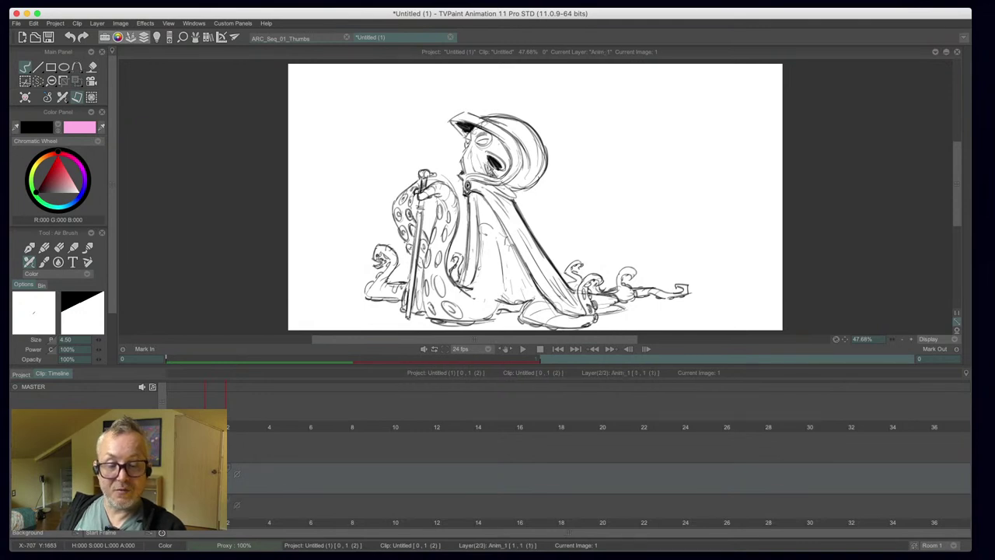
scroll(597, 480, "down", 1)
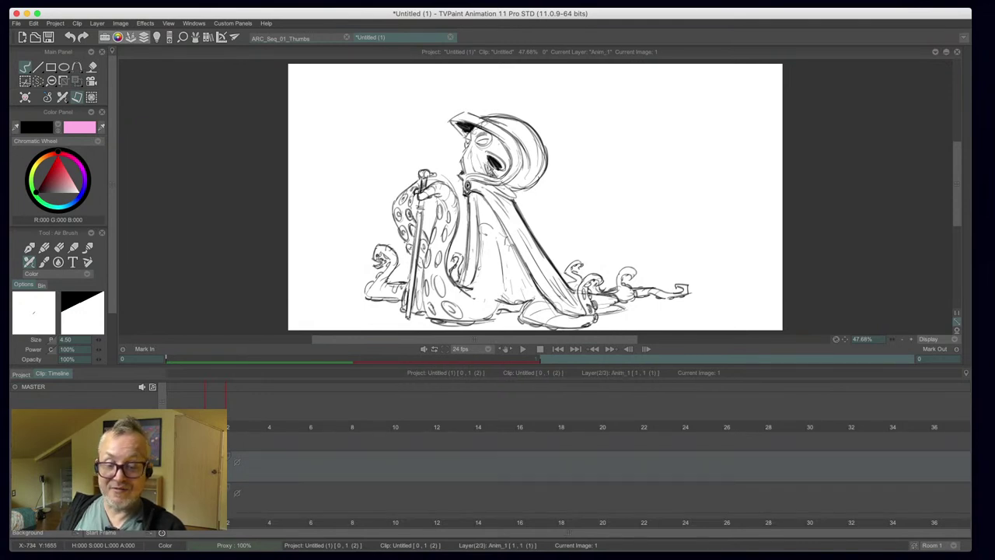
left_click_drag(109, 471, 109, 497)
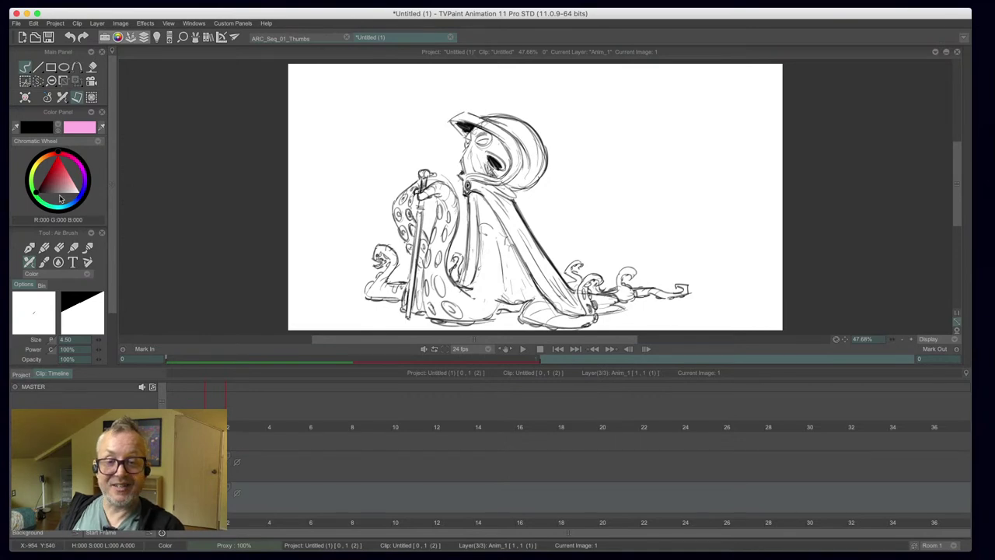
left_click_drag(59, 198, 65, 213)
left_click(62, 373)
- Outline the character's whole silhouette with the Free Hand selection, adding the front curled tentacle to it
left_click(38, 83)
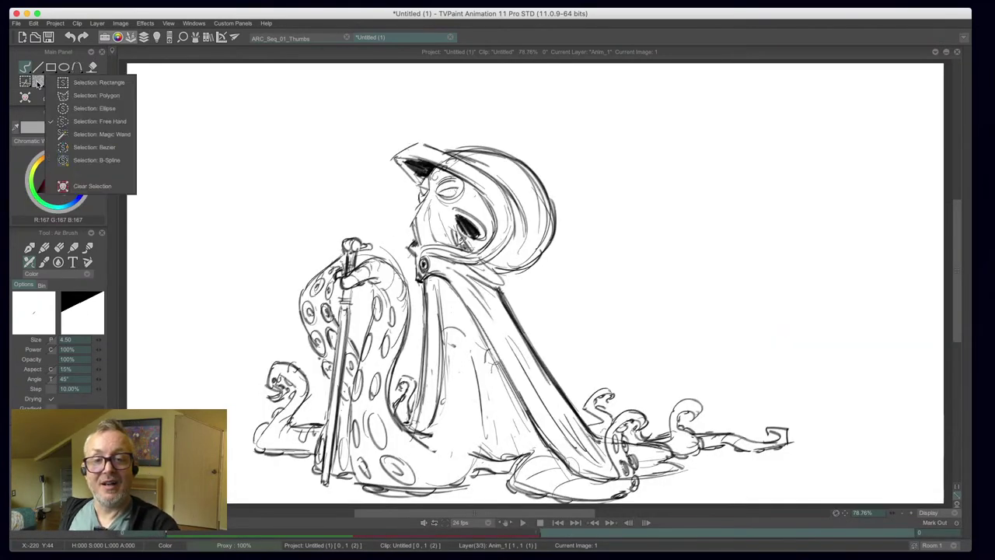
left_click(92, 122)
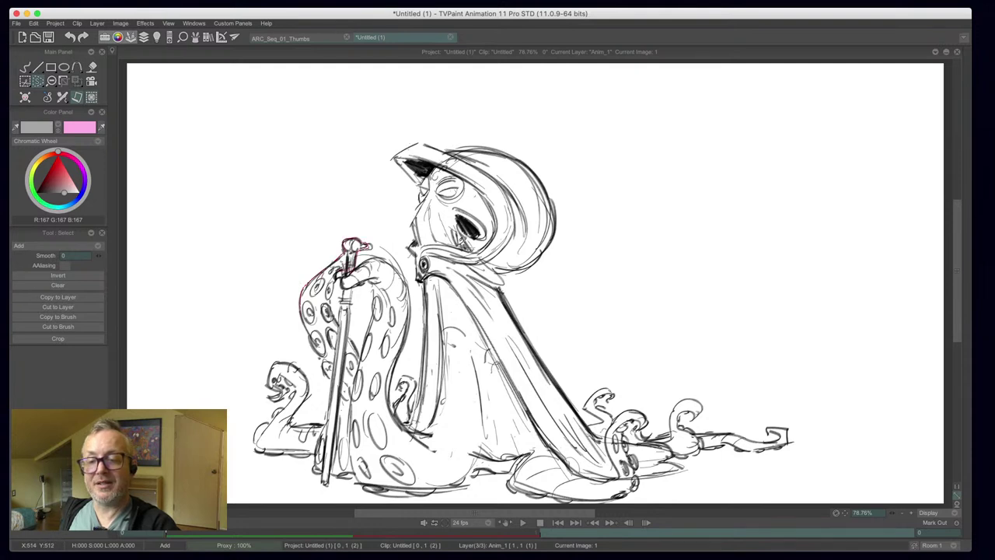
mouse_move(333, 317)
left_mouse_down()
mouse_move(359, 352)
mouse_move(370, 286)
mouse_move(394, 264)
mouse_move(404, 376)
mouse_move(392, 415)
mouse_move(416, 379)
mouse_move(410, 409)
mouse_move(429, 281)
mouse_move(421, 215)
mouse_move(397, 163)
mouse_move(410, 144)
mouse_move(466, 148)
mouse_move(553, 204)
mouse_move(499, 284)
mouse_move(569, 399)
mouse_move(600, 424)
mouse_move(585, 391)
mouse_move(610, 390)
mouse_move(627, 422)
mouse_move(669, 432)
mouse_move(685, 400)
mouse_move(698, 412)
mouse_move(689, 416)
mouse_move(791, 443)
mouse_move(732, 450)
left_mouse_up()
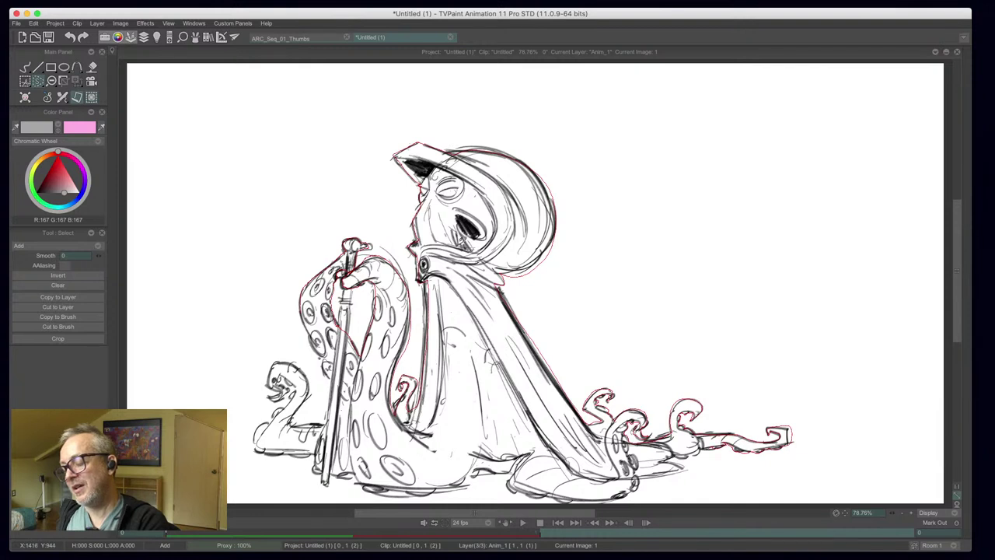
mouse_move(667, 458)
left_mouse_down()
mouse_move(683, 467)
mouse_move(577, 499)
mouse_move(534, 496)
mouse_move(507, 477)
left_mouse_up()
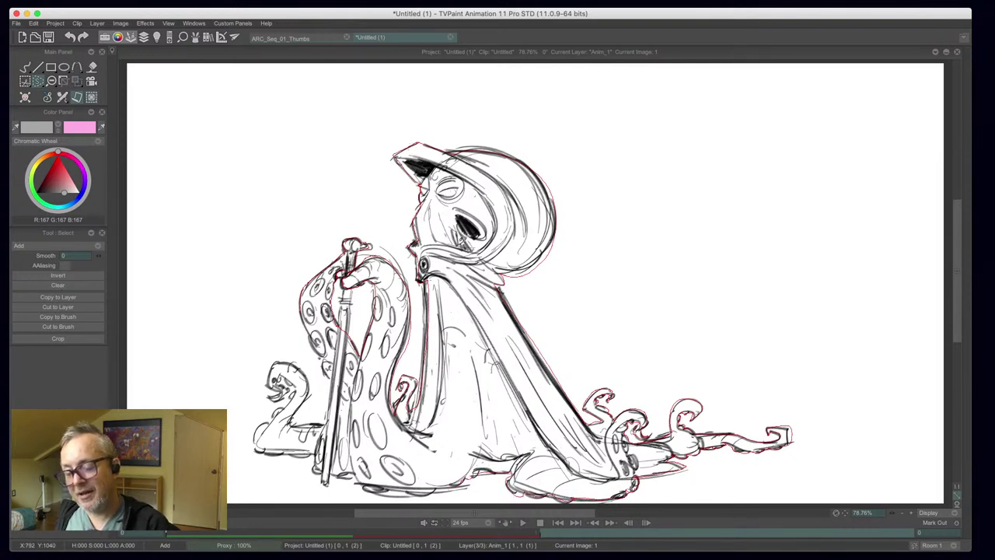
mouse_move(379, 494)
left_mouse_down()
mouse_move(365, 492)
mouse_move(327, 434)
mouse_move(346, 334)
mouse_move(356, 373)
mouse_move(333, 384)
mouse_move(303, 304)
left_mouse_up()
mouse_move(284, 400)
left_mouse_down()
mouse_move(287, 366)
mouse_move(308, 400)
mouse_move(295, 424)
mouse_move(322, 424)
mouse_move(313, 467)
left_mouse_up()
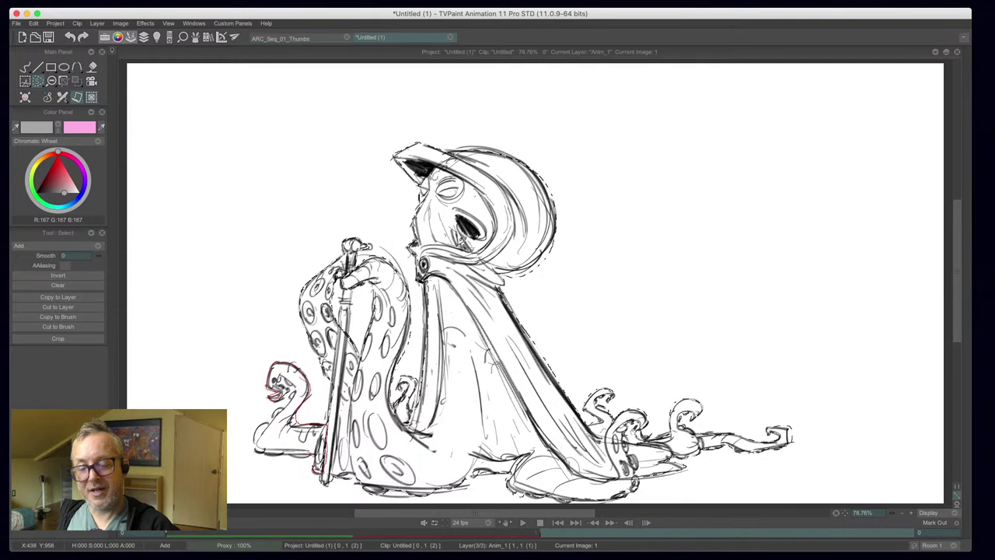
left_click_drag(270, 421, 290, 408)
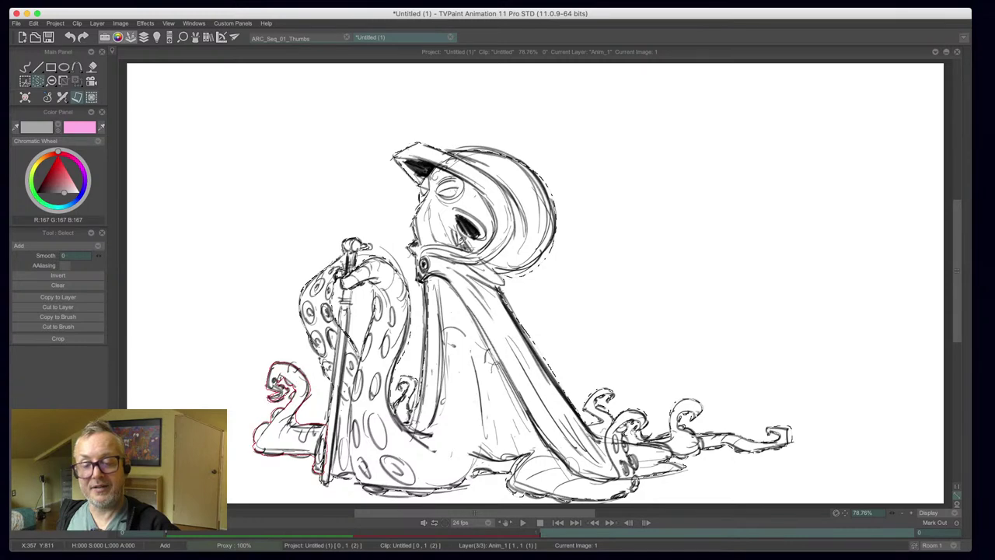
left_click_drag(272, 394, 270, 387)
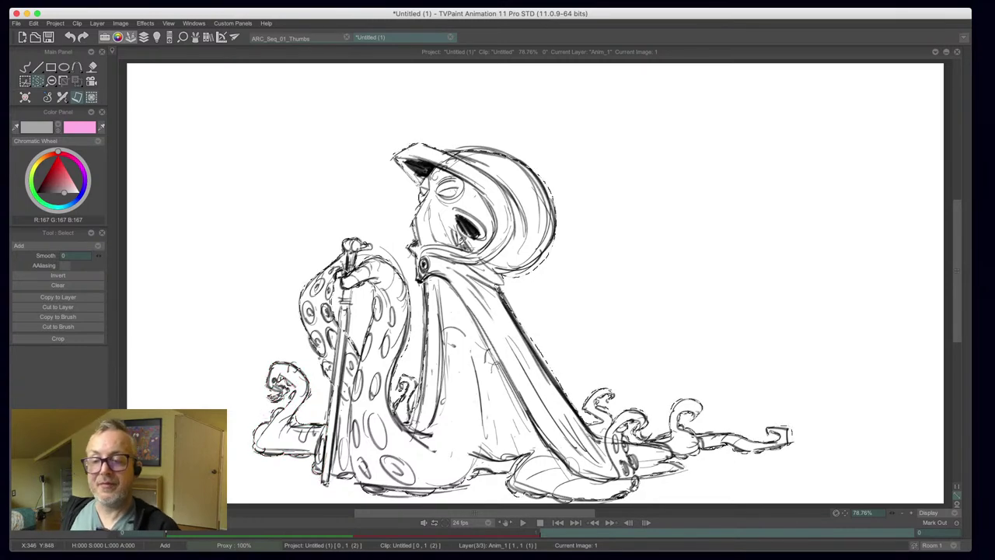
- Fill the selected silhouette with a mid-grey, RGB 145, 145, 145
key("super+s")
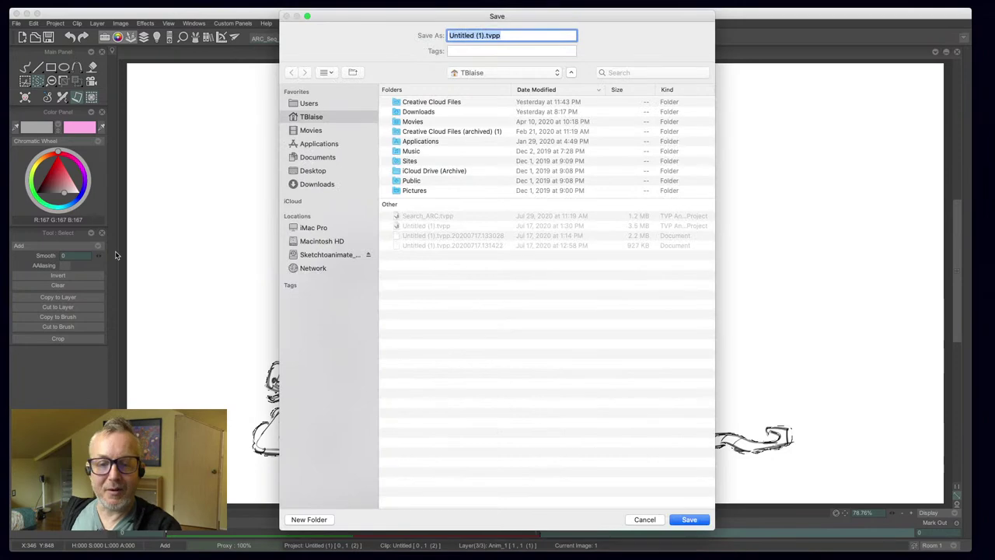
left_click(642, 517)
left_click(61, 192)
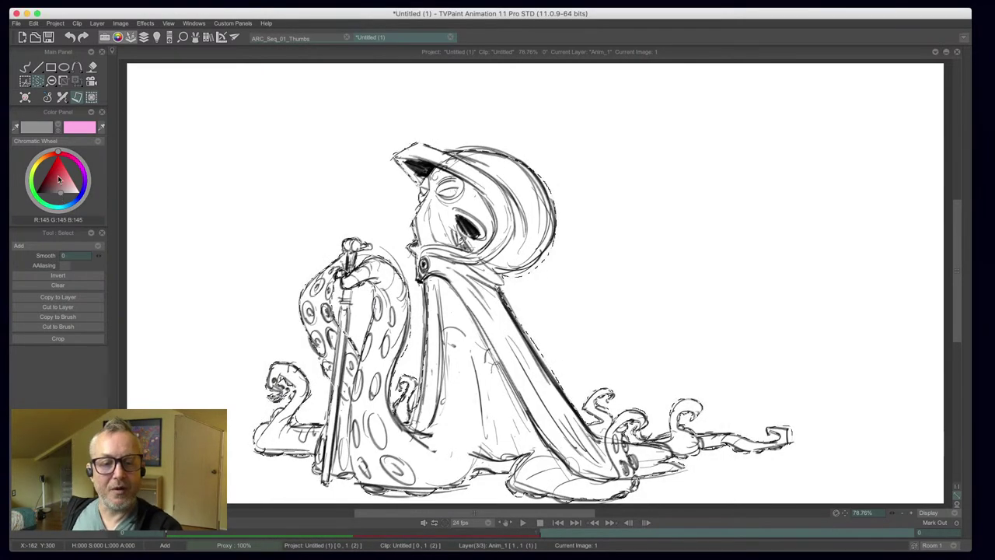
left_click(91, 66)
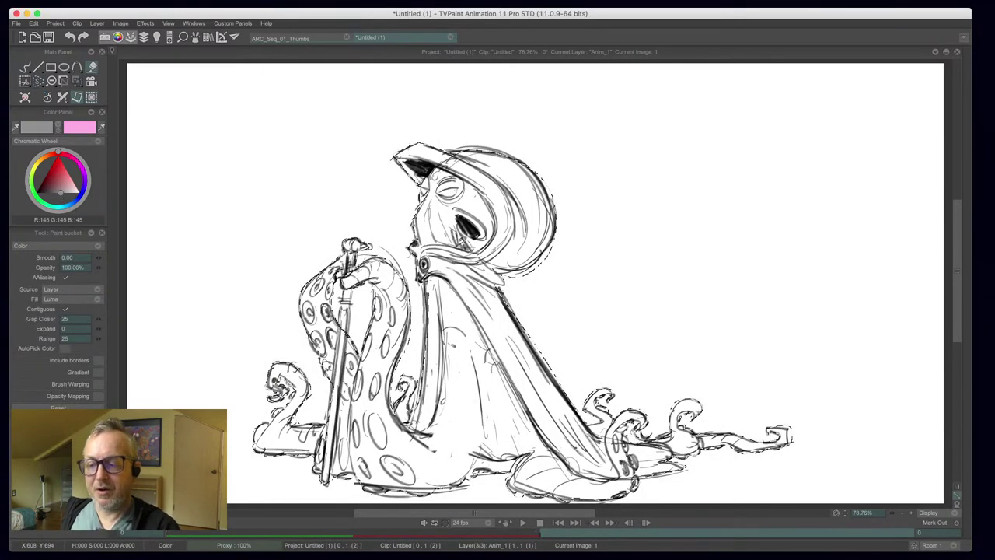
left_click(386, 357)
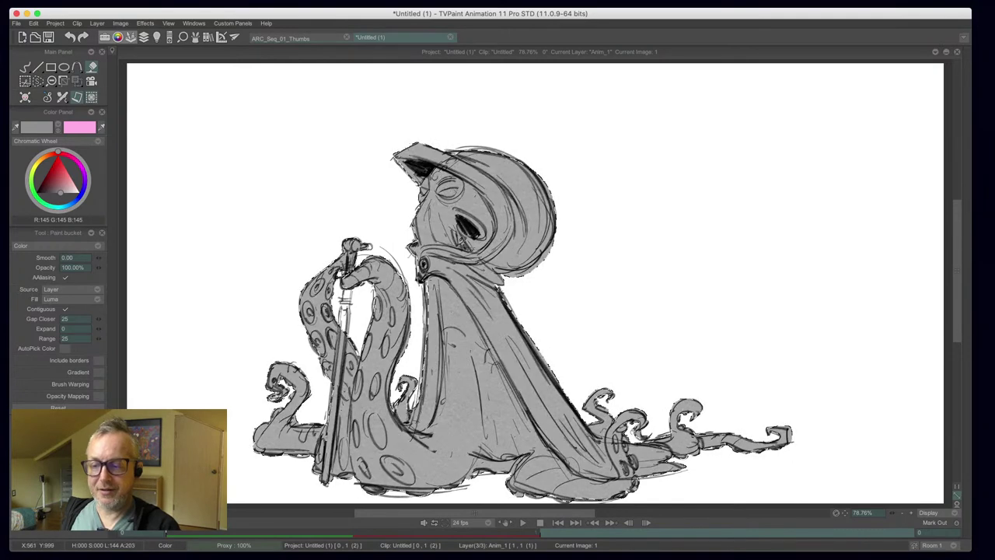
- Paint the character's eyes white using the airbrush at size 12, 76% power and 87% opacity
left_click(38, 83)
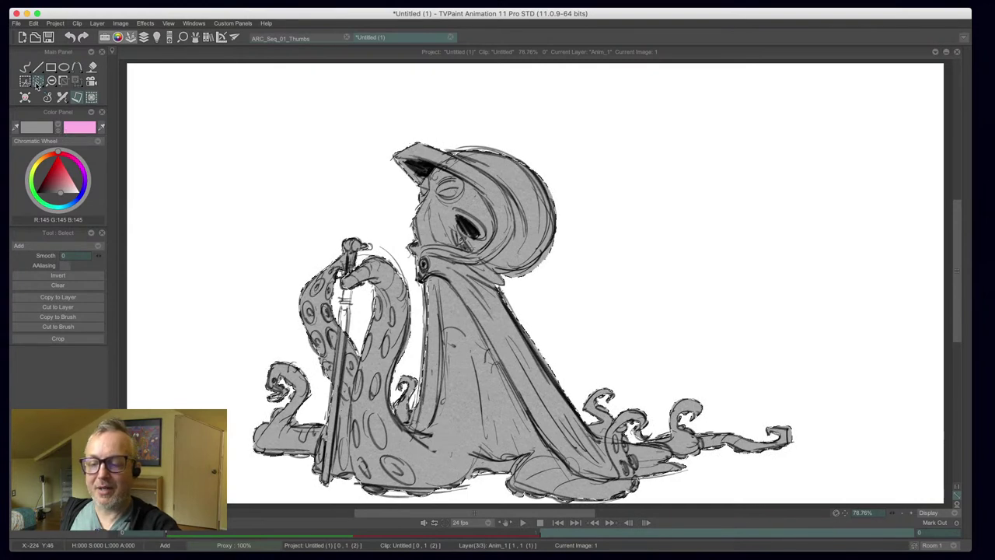
left_click_drag(68, 194, 75, 193)
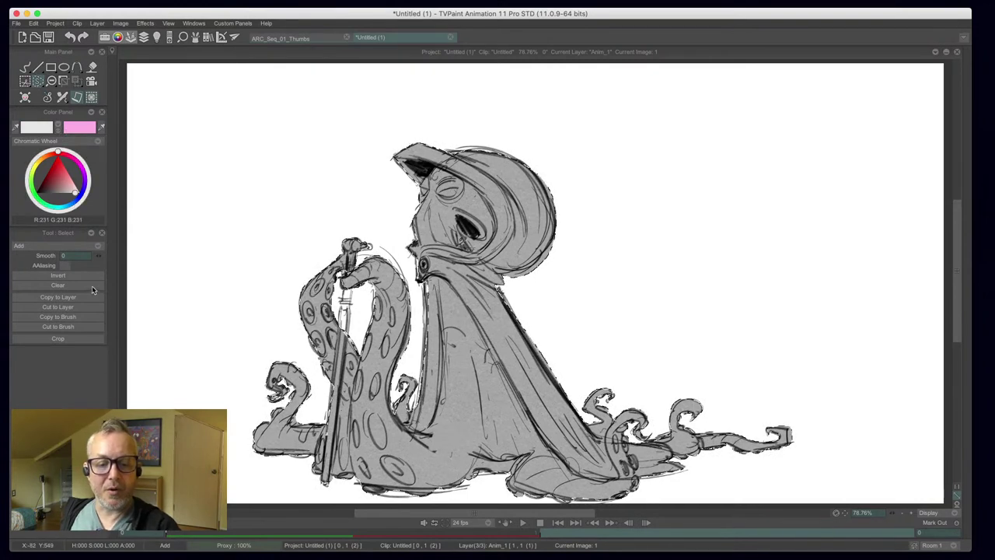
left_click(25, 67)
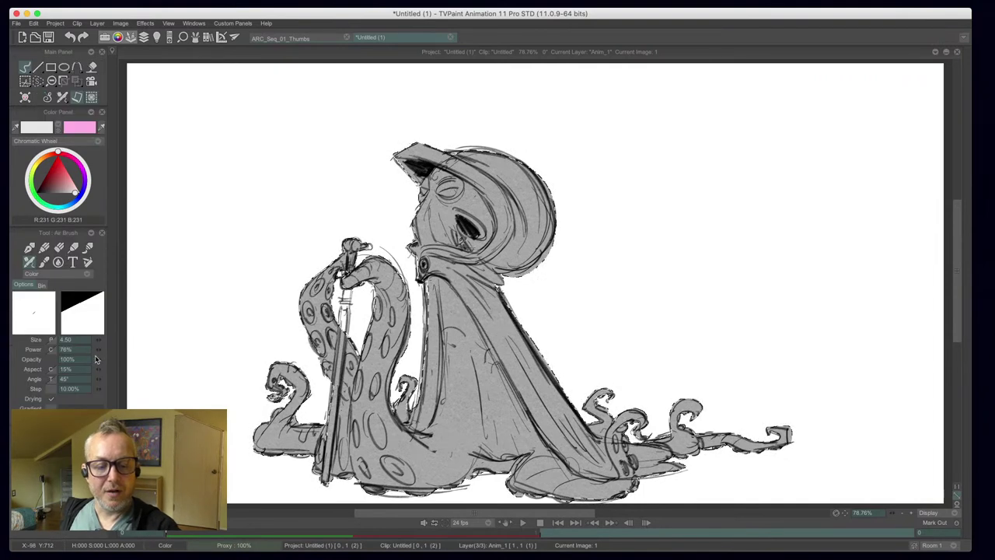
left_click(34, 164)
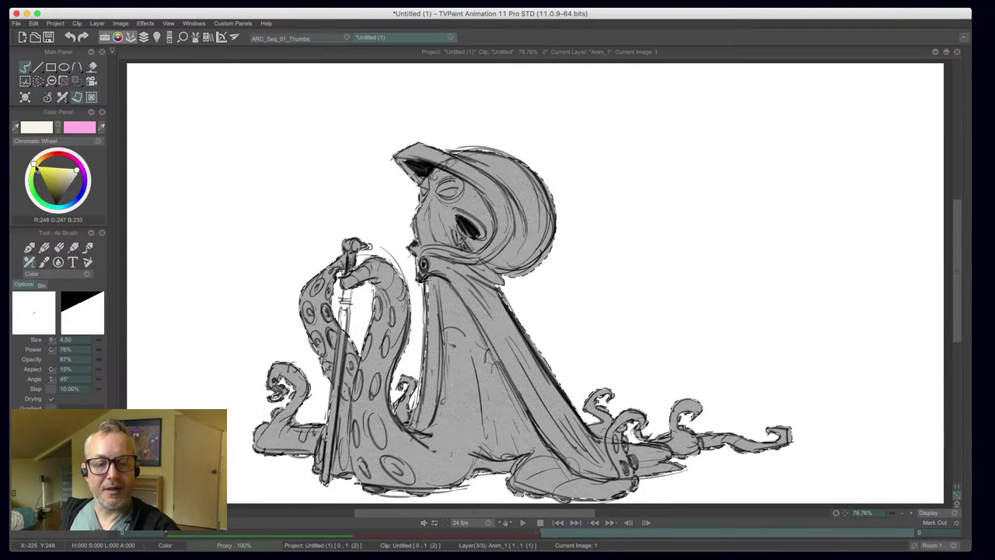
left_click(75, 169)
left_click_drag(100, 340, 121, 361)
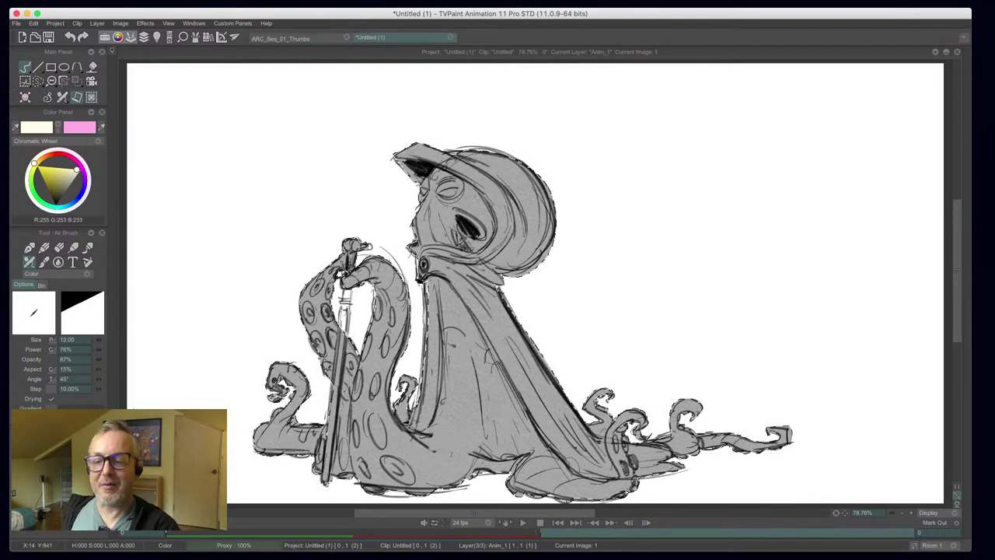
left_click_drag(62, 177, 75, 169)
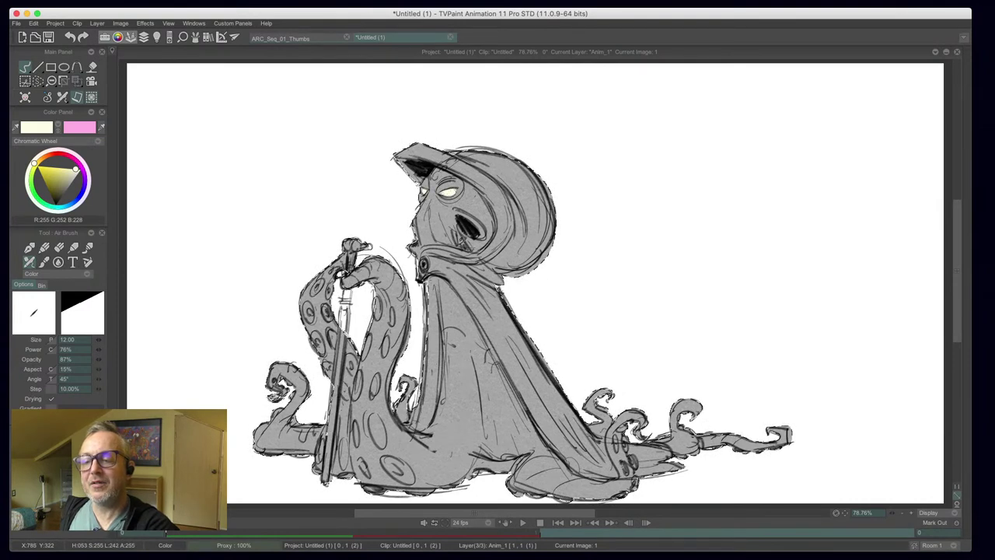
left_click(79, 169)
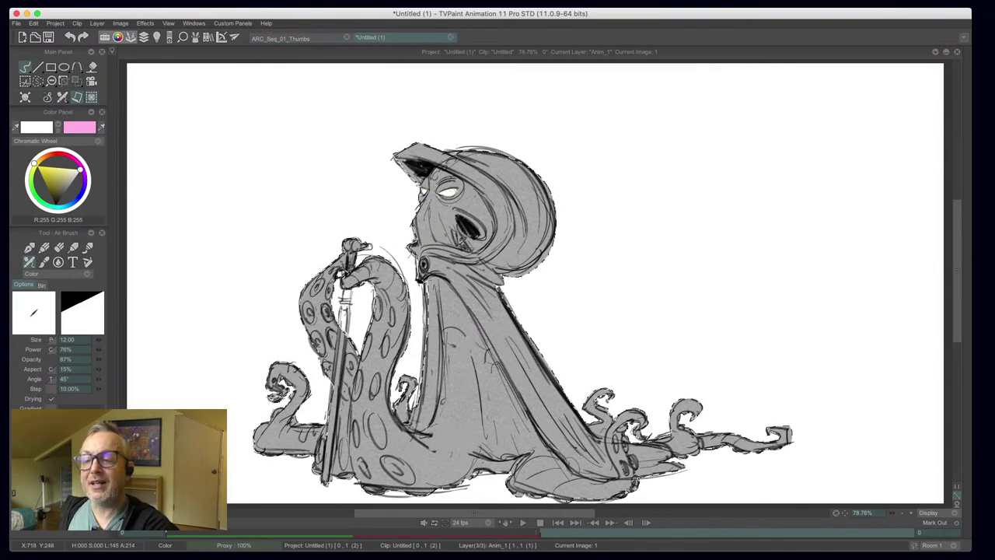
- Shade the back of the head, the collar and the upper cloak folds with a darker grey, RGB 136
left_click(71, 181)
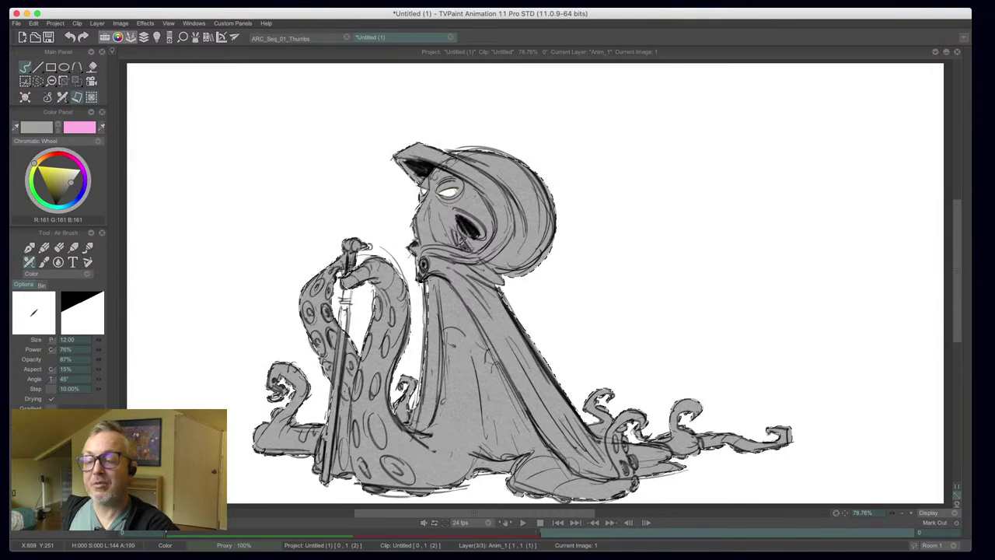
left_click(68, 185)
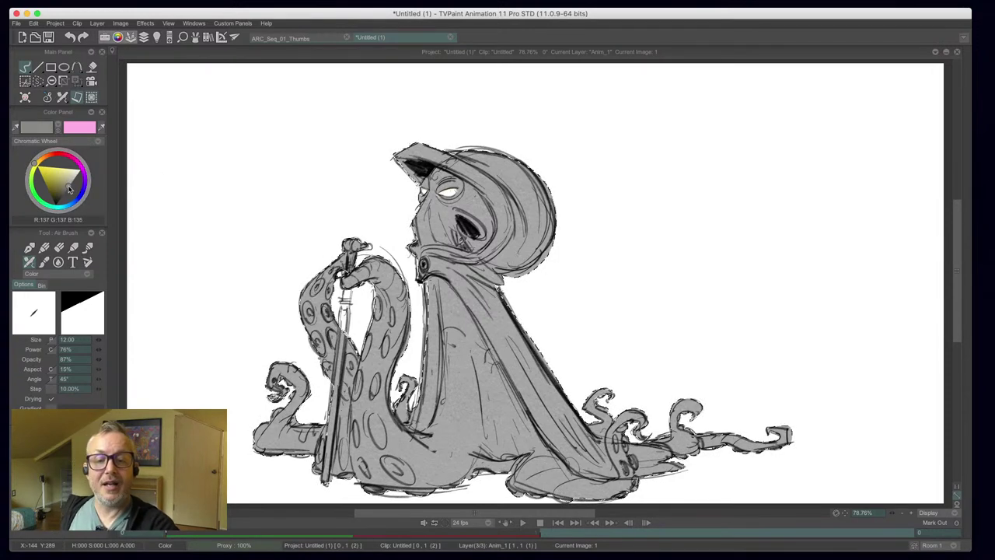
mouse_move(529, 212)
left_mouse_down()
mouse_move(550, 210)
mouse_move(522, 247)
left_mouse_up()
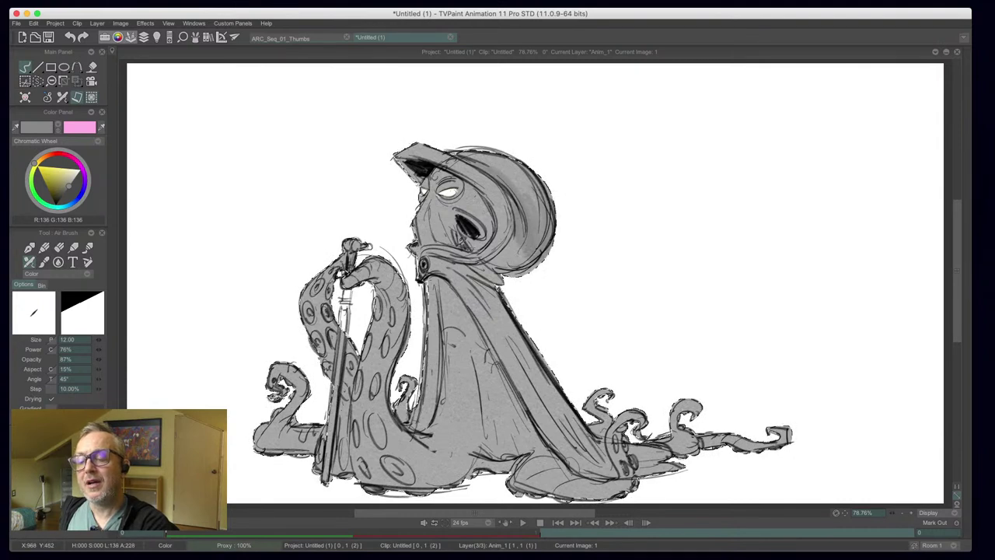
left_click_drag(507, 204, 486, 246)
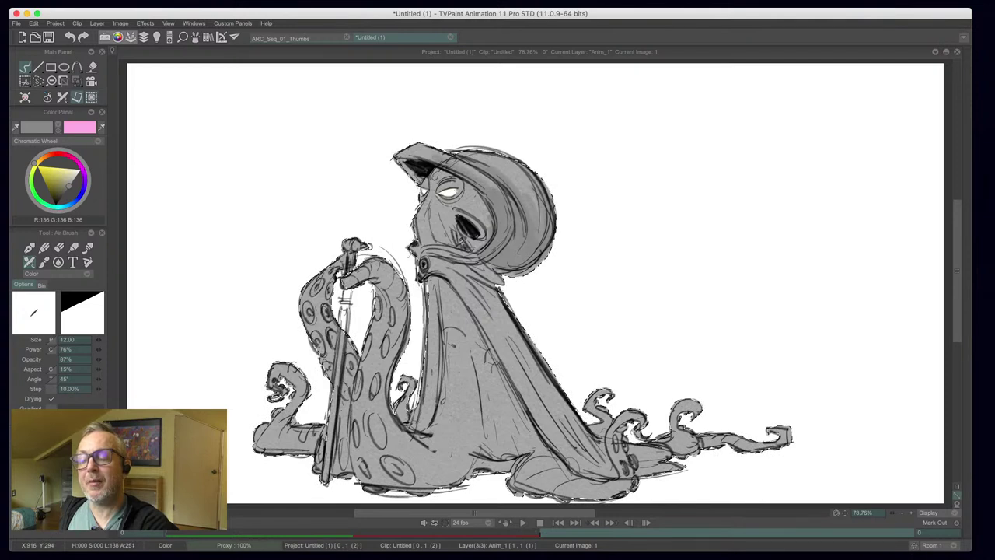
left_click_drag(540, 200, 535, 215)
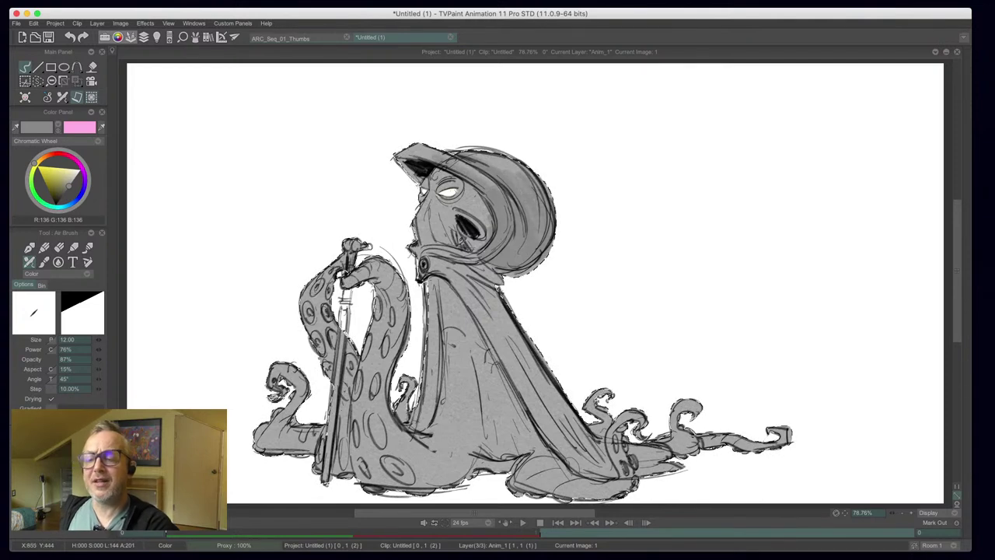
mouse_move(460, 259)
left_mouse_down()
mouse_move(470, 271)
mouse_move(447, 255)
left_mouse_up()
left_click_drag(498, 300, 465, 275)
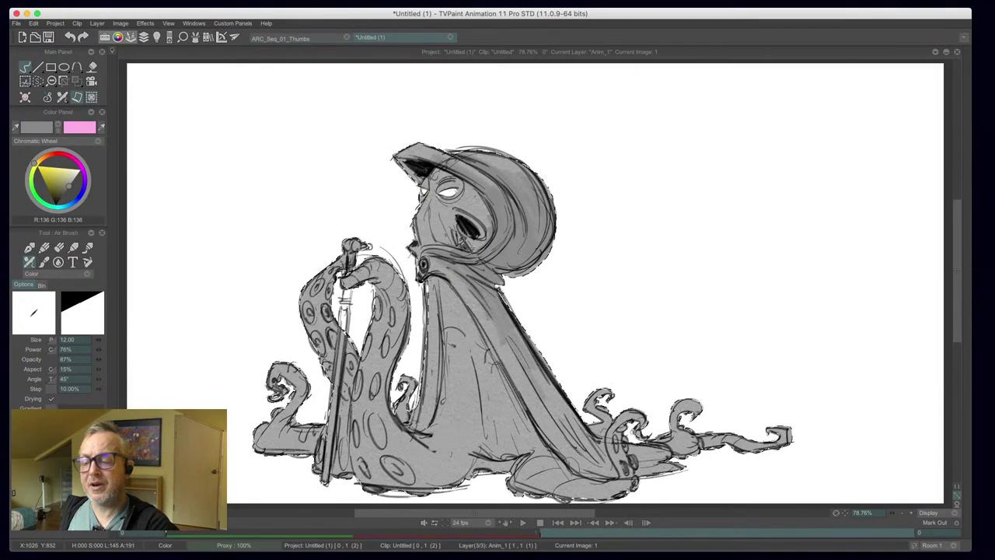
left_click_drag(493, 312, 446, 270)
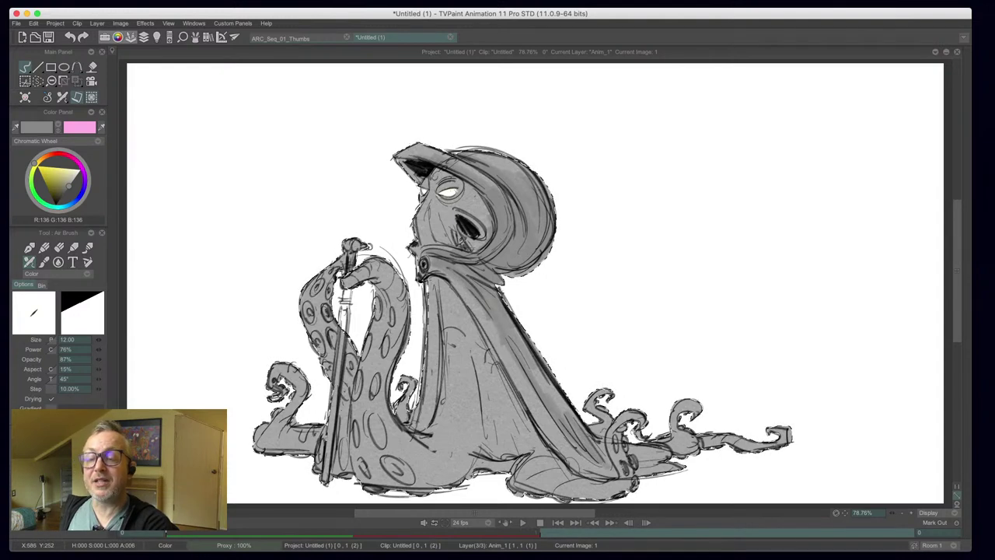
- Paint RGB 208 highlights on the hat brim, cloak edge and tentacle suckers, and add RGB 129 shading bands across the body and tentacles
left_click(75, 176)
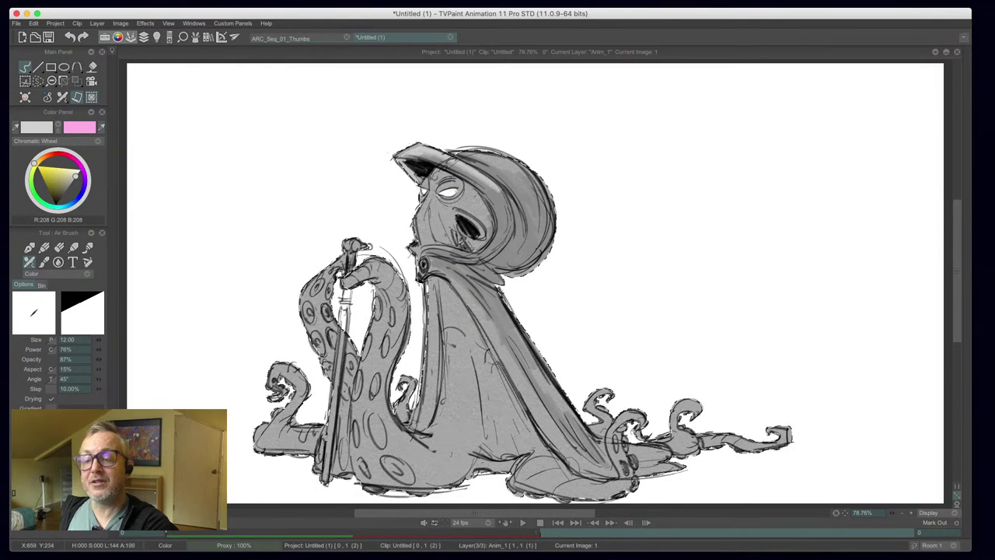
mouse_move(471, 254)
left_mouse_down()
mouse_move(436, 251)
mouse_move(550, 438)
mouse_move(530, 394)
left_mouse_up()
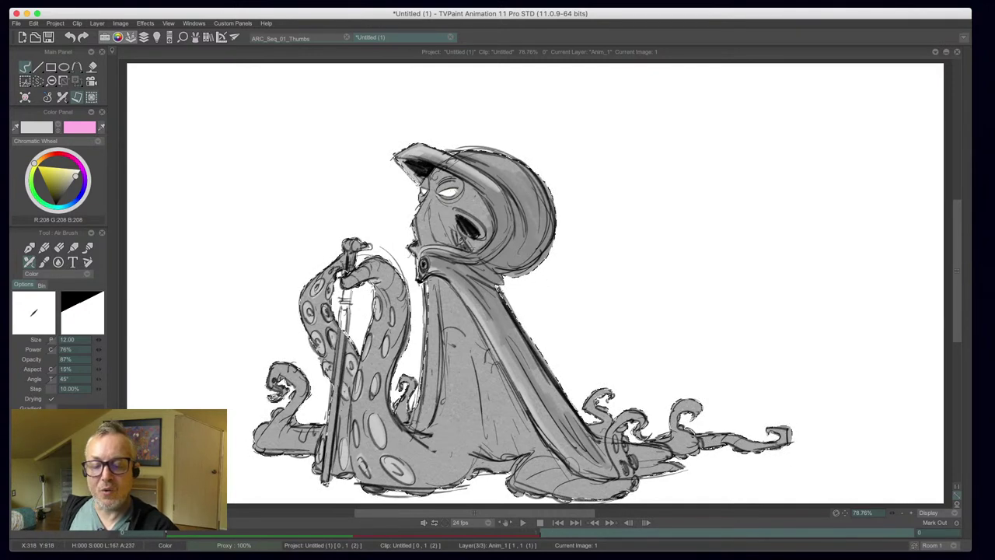
left_click(68, 187)
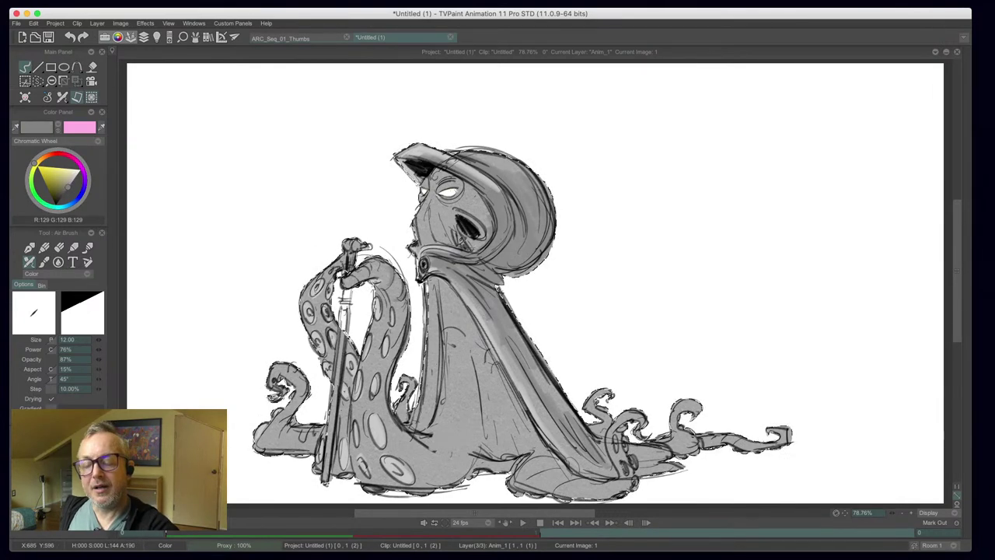
mouse_move(395, 424)
left_mouse_down()
mouse_move(406, 437)
mouse_move(446, 440)
mouse_move(470, 410)
mouse_move(457, 358)
mouse_move(464, 310)
mouse_move(494, 388)
mouse_move(563, 464)
left_mouse_up()
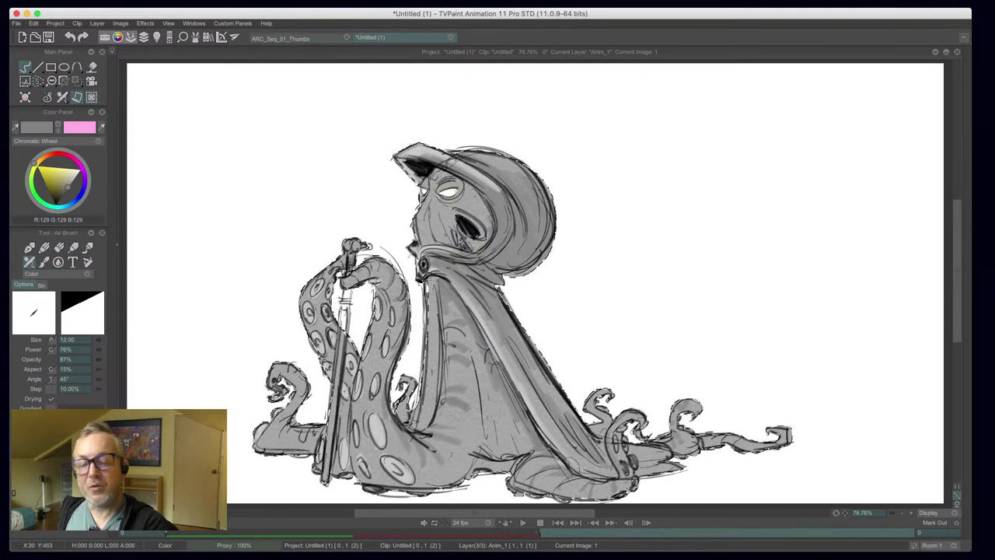
- Reduce the airbrush size to 8.5 and paint RGB 223 highlights along the body's ridges, the tentacles and the opening on the head
left_click_drag(98, 340, 88, 343)
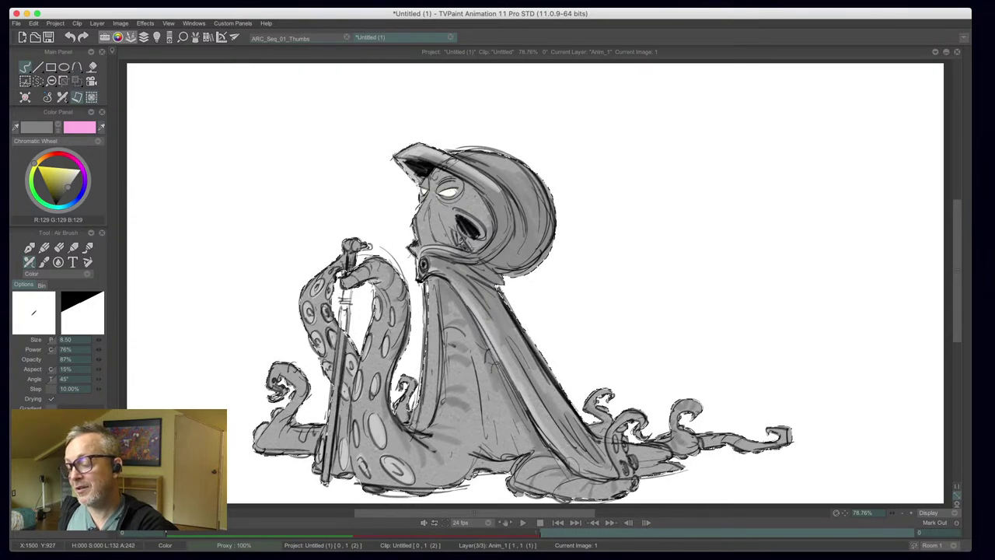
left_click(76, 174)
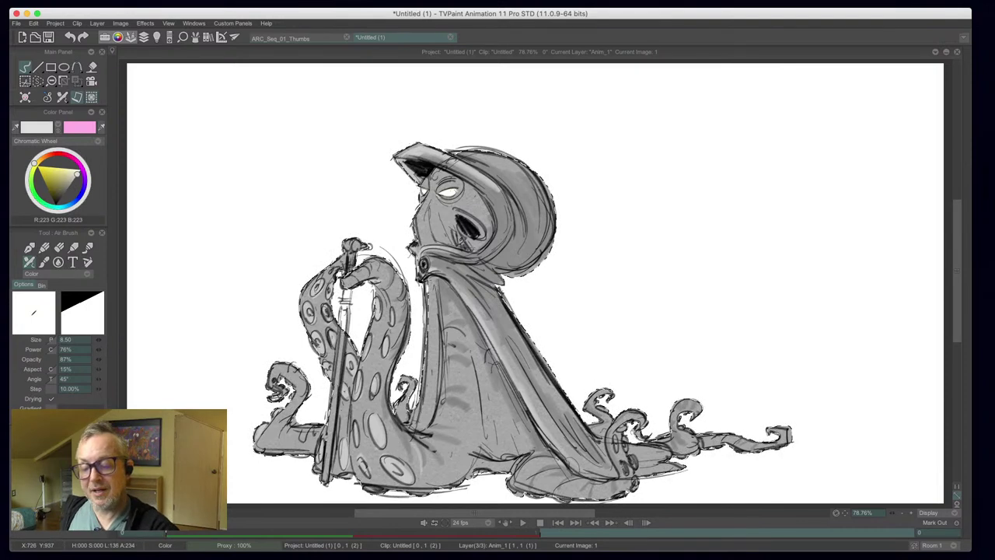
mouse_move(440, 413)
left_mouse_down()
mouse_move(463, 418)
mouse_move(458, 349)
mouse_move(479, 348)
left_mouse_up()
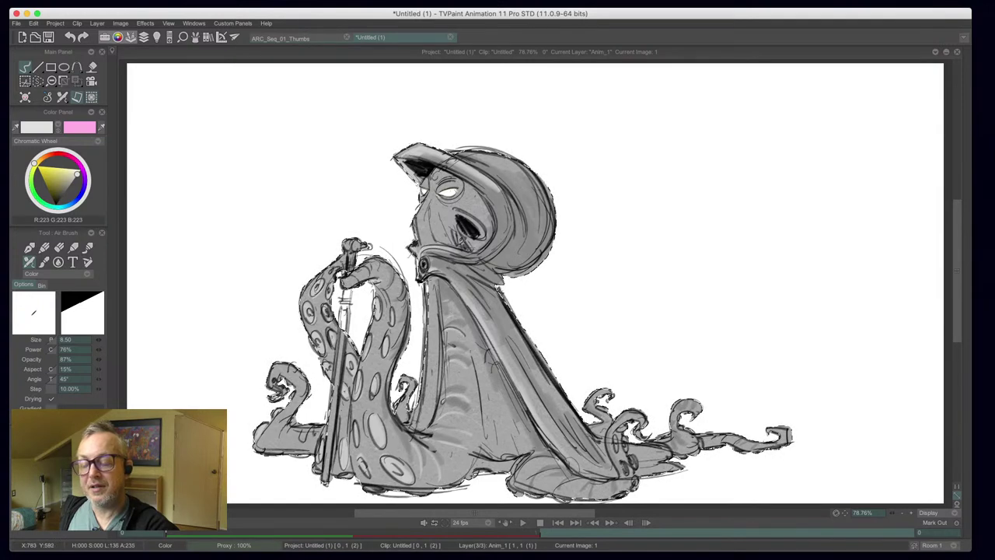
mouse_move(427, 338)
left_mouse_down()
mouse_move(439, 342)
mouse_move(439, 366)
left_mouse_up()
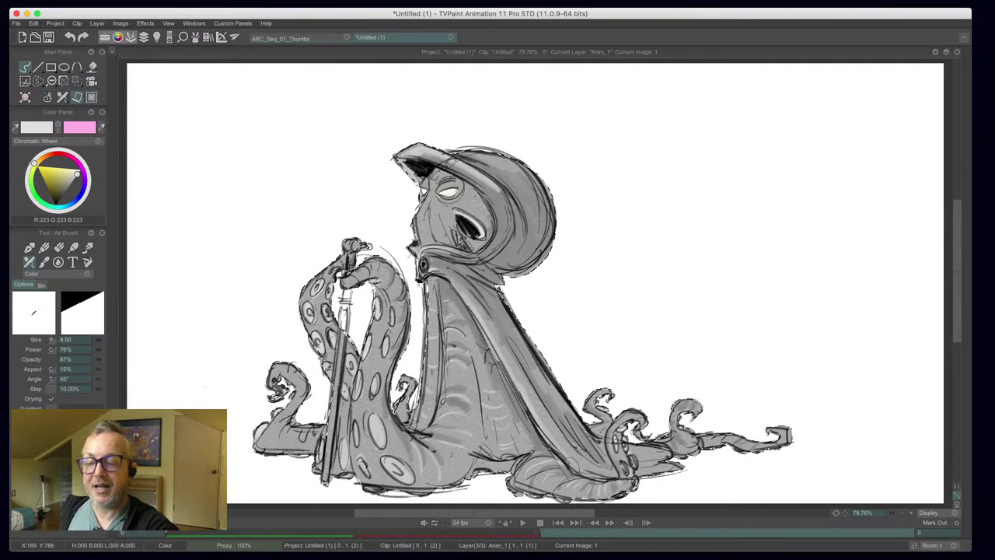
- Shade the face around the eye and the head opening with a darker grey, RGB 114
left_click(69, 194)
mouse_move(488, 208)
left_mouse_down()
mouse_move(488, 227)
mouse_move(480, 204)
mouse_move(454, 202)
left_mouse_up()
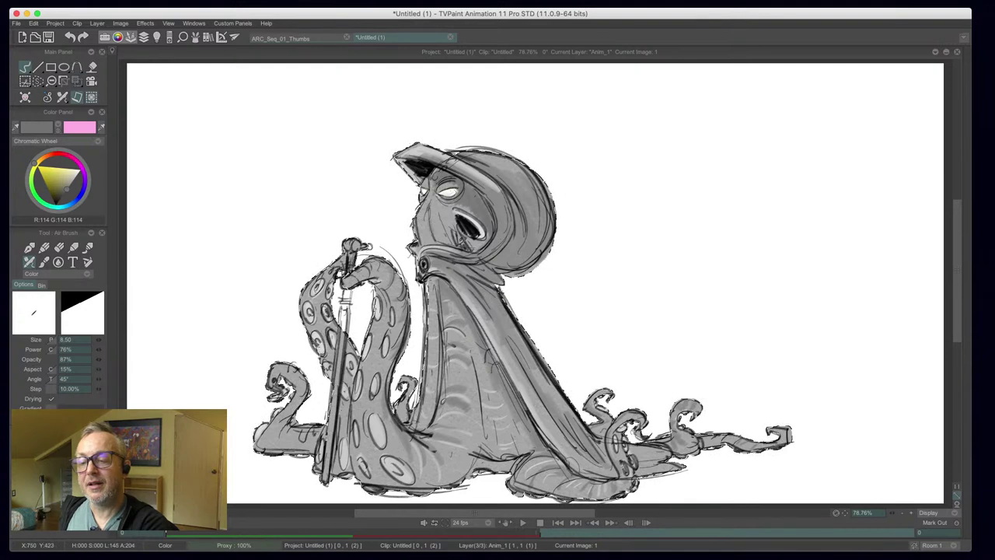
mouse_move(449, 240)
left_mouse_down()
mouse_move(481, 247)
mouse_move(489, 234)
mouse_move(454, 218)
mouse_move(450, 233)
left_mouse_up()
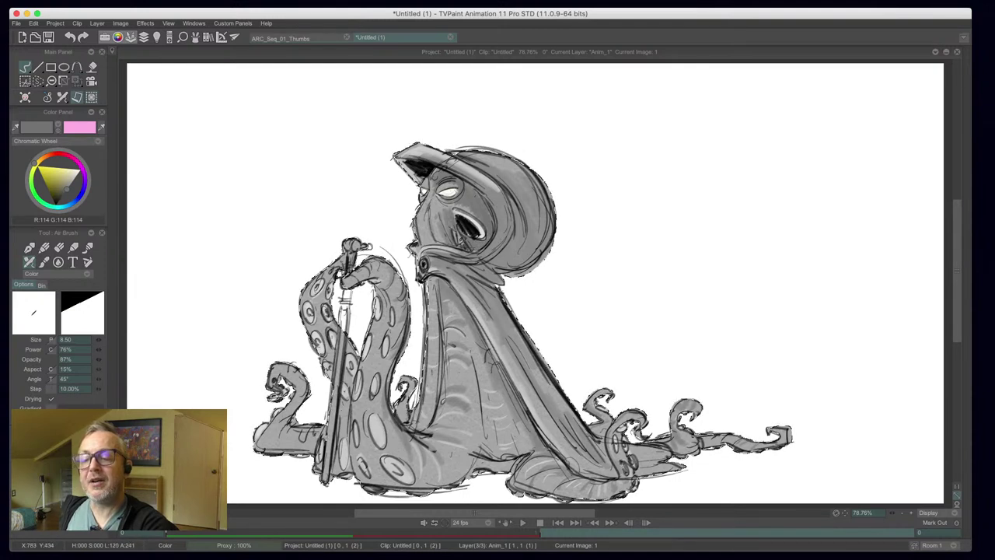
left_click_drag(454, 208, 475, 220)
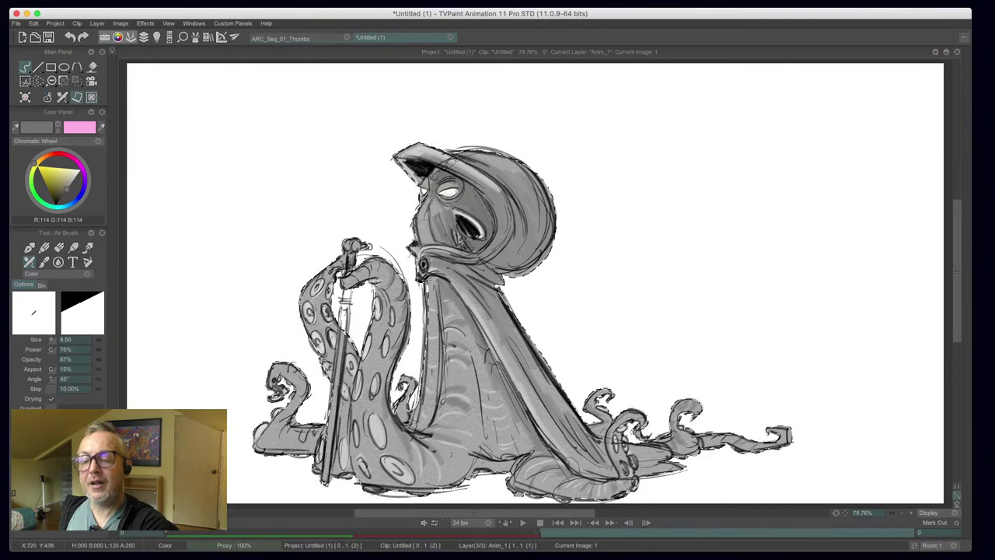
- Paint fine RGB 243 highlights on the face and head at airbrush size 5, and add small grey spots over the body
left_click(80, 171)
left_click_drag(94, 344, 87, 342)
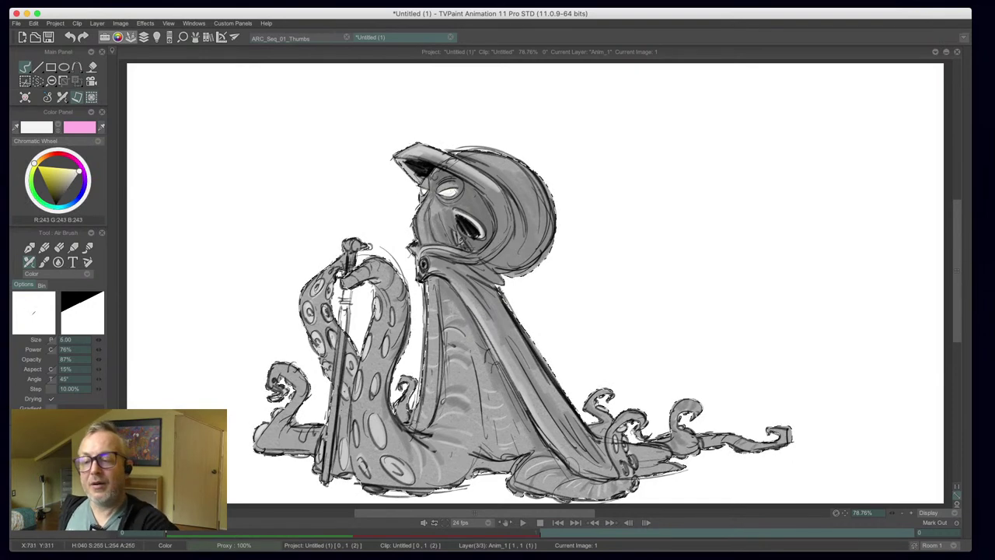
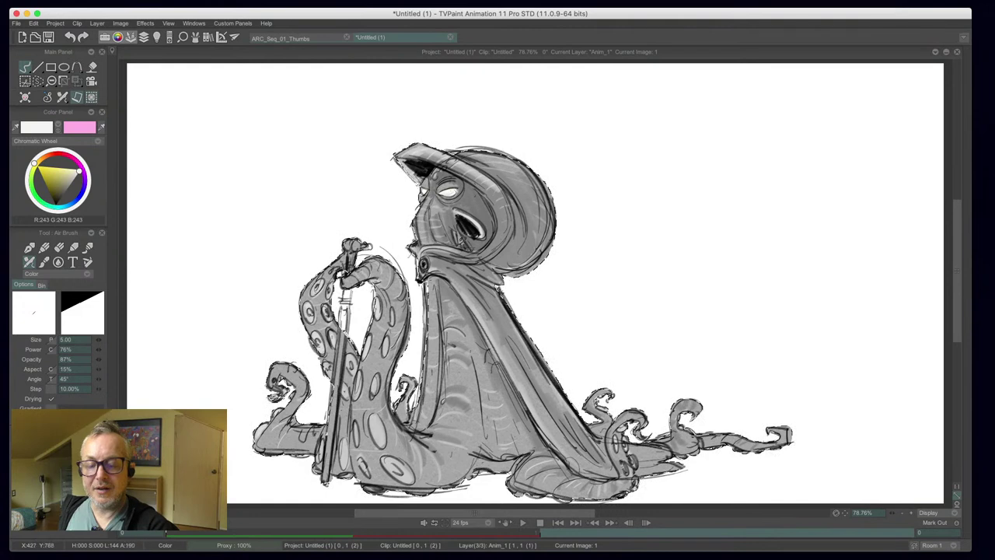
left_click(71, 183)
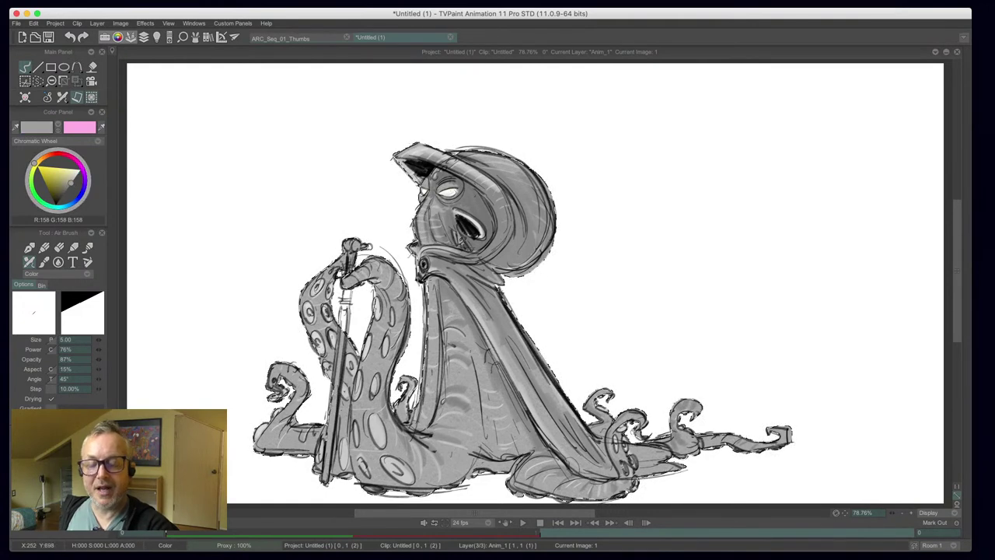
left_click(68, 191)
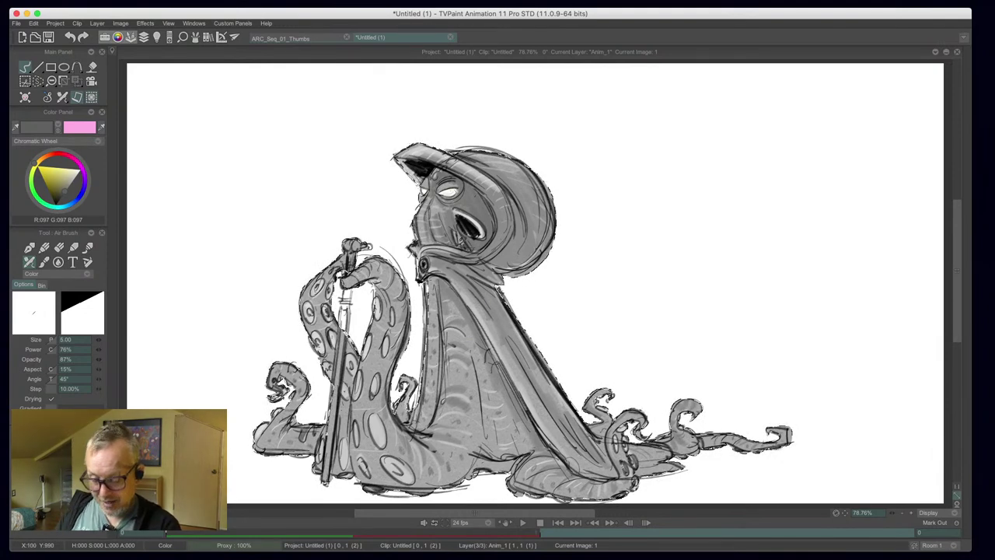
- Create a new animation layer above the grey tone layer and choose a dark grey, RGB 72
key("Tab")
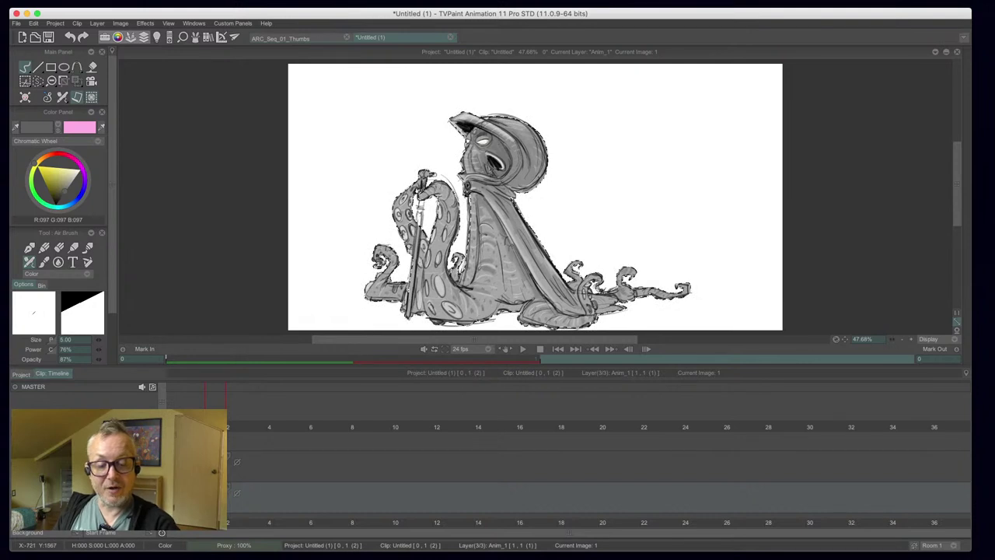
key("ctrl+shift+n")
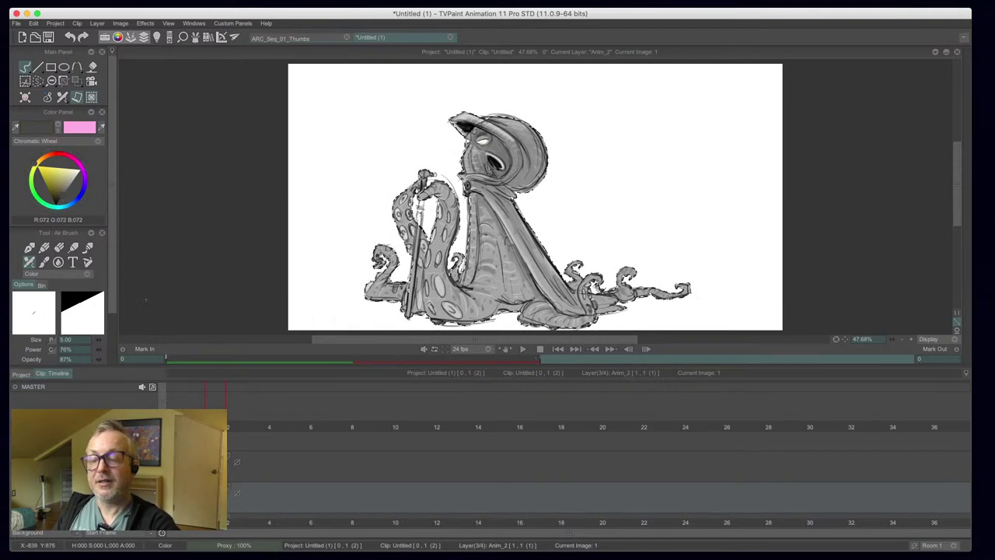
key("Tab")
- Set the airbrush size to 18 and paint RGB 72 shadows over the head, cloak folds and front tentacles
left_click_drag(99, 339, 109, 340)
mouse_move(509, 176)
left_mouse_down()
mouse_move(536, 205)
mouse_move(491, 185)
mouse_move(544, 234)
mouse_move(526, 227)
mouse_move(490, 268)
left_mouse_up()
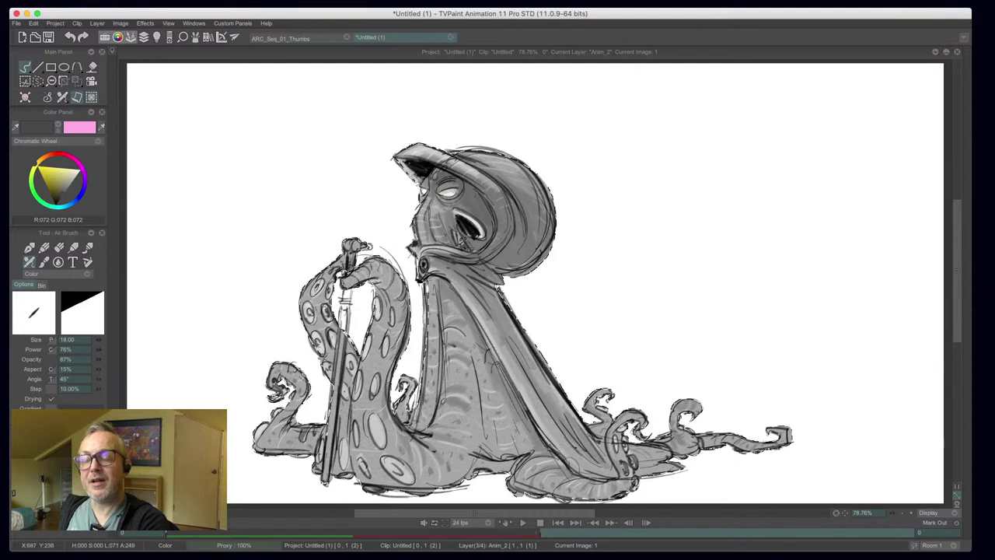
mouse_move(470, 242)
left_mouse_down()
mouse_move(481, 255)
mouse_move(451, 254)
mouse_move(519, 342)
left_mouse_up()
mouse_move(450, 272)
left_mouse_down()
mouse_move(471, 295)
mouse_move(493, 367)
left_mouse_up()
mouse_move(458, 297)
left_mouse_down()
mouse_move(483, 356)
mouse_move(542, 437)
left_mouse_up()
left_click_drag(509, 401, 537, 444)
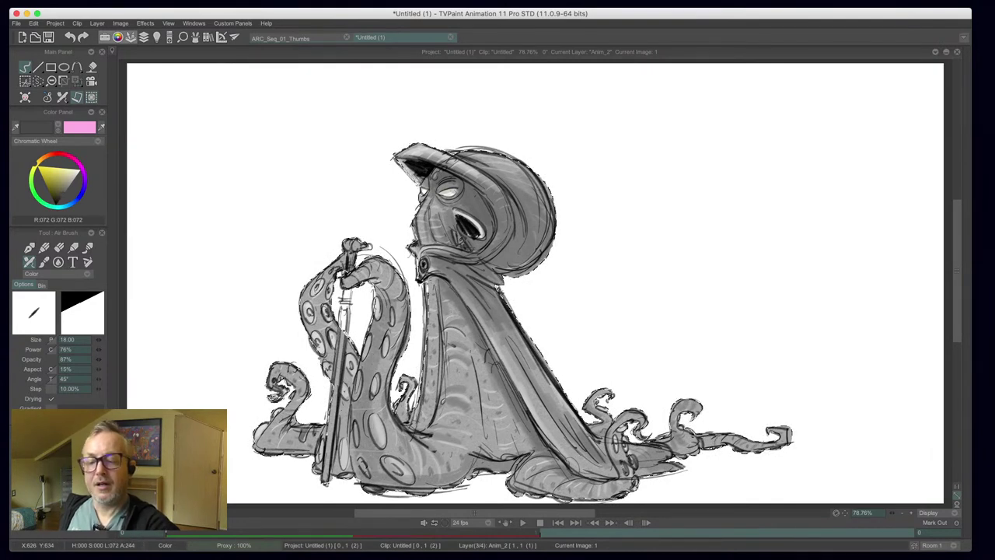
left_click_drag(375, 375, 378, 440)
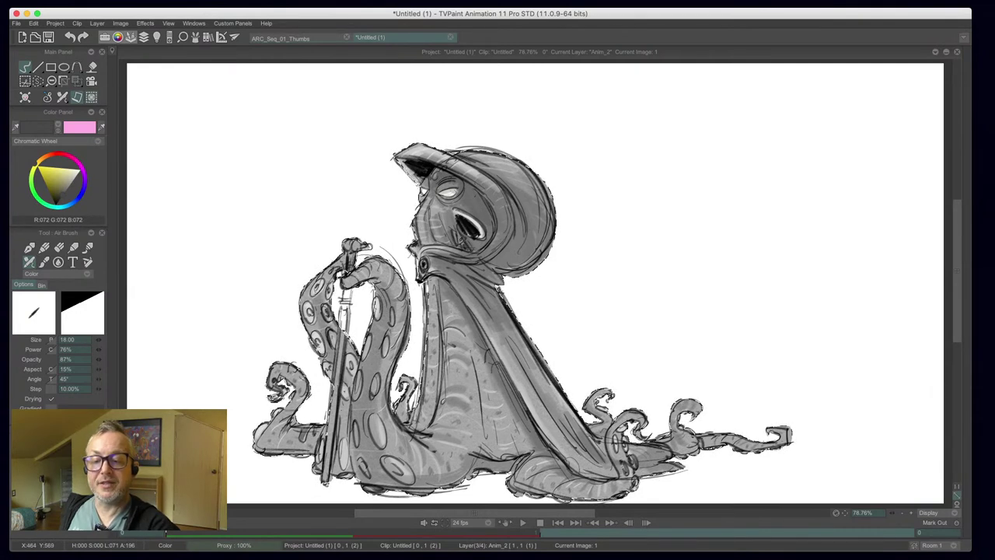
left_click_drag(350, 365, 351, 446)
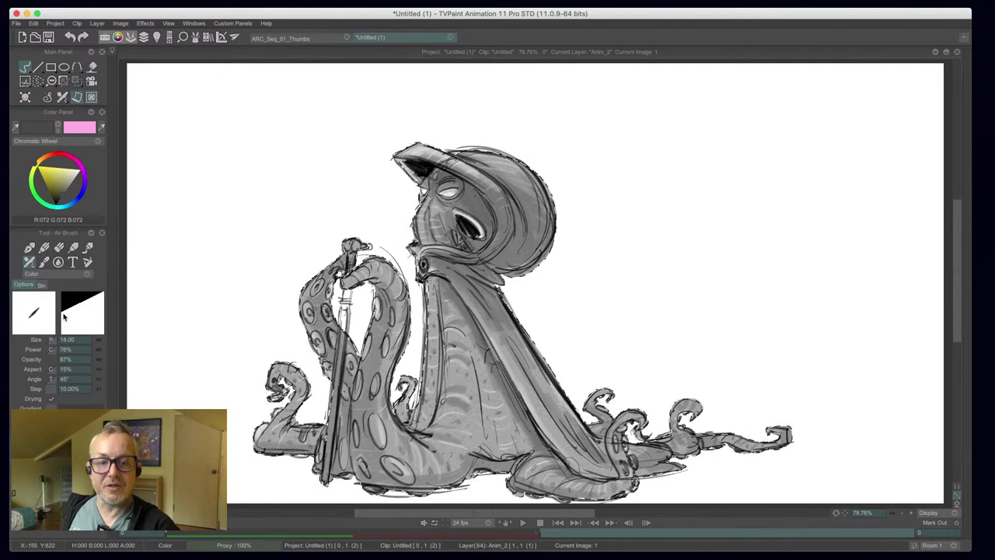
- Deepen the shadows under the head and around the collar with a darker grey, RGB 41
left_click(62, 201)
left_click(63, 203)
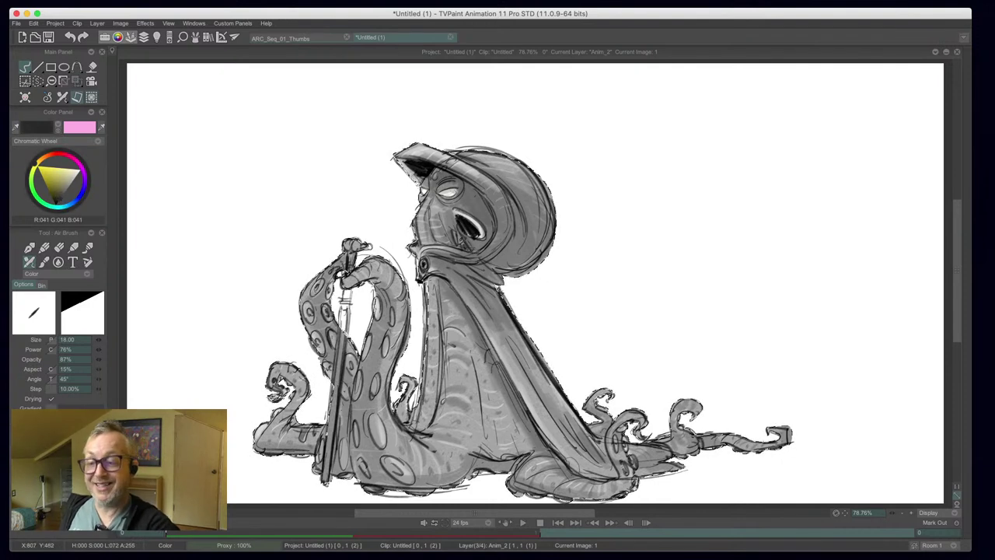
mouse_move(493, 266)
left_mouse_down()
mouse_move(520, 243)
mouse_move(513, 203)
left_mouse_up()
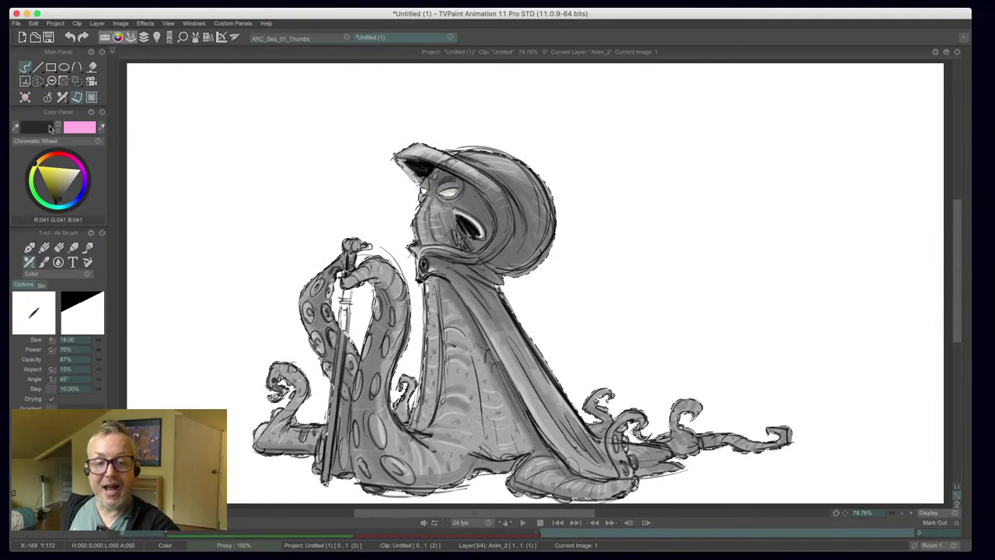
- Clear the silhouette selection and paint the cane with a sampled grey, RGB 163, on the Anim_1 layer using the airbrush
left_click(38, 81)
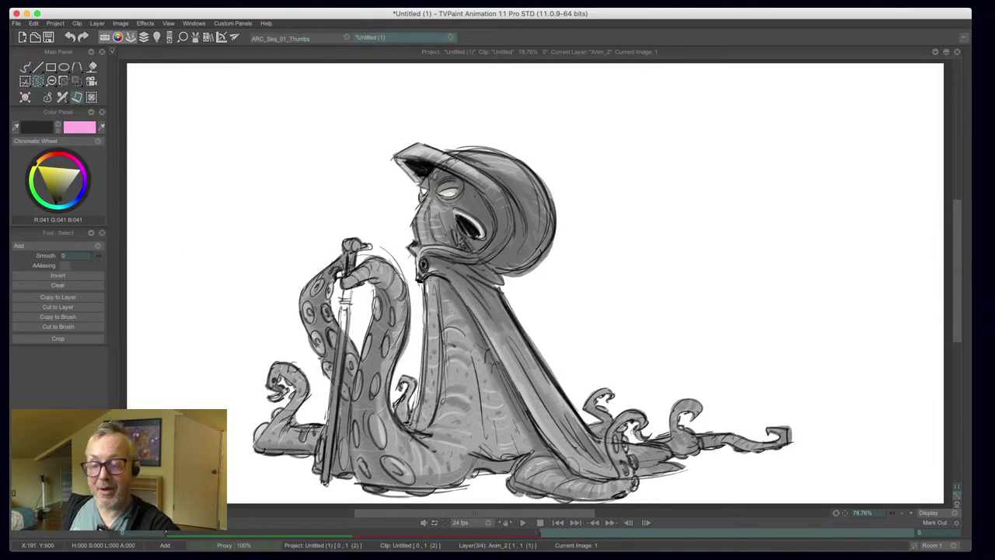
left_click(25, 67)
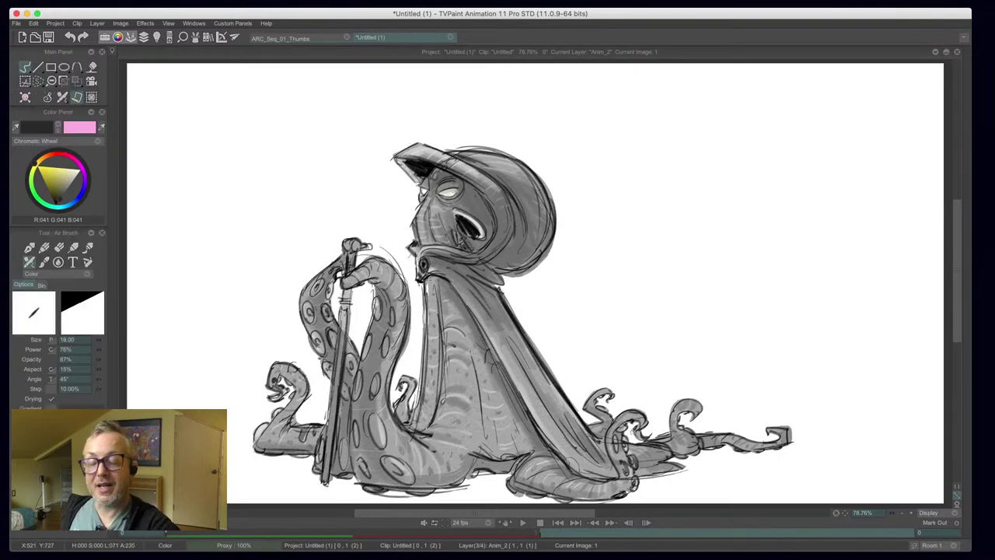
key("Down")
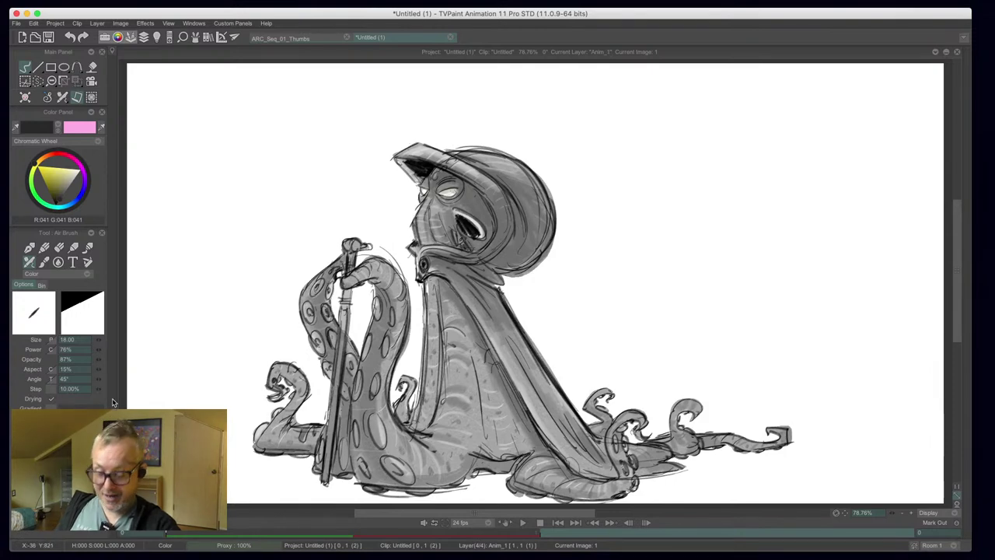
key("Tab")
key("0")
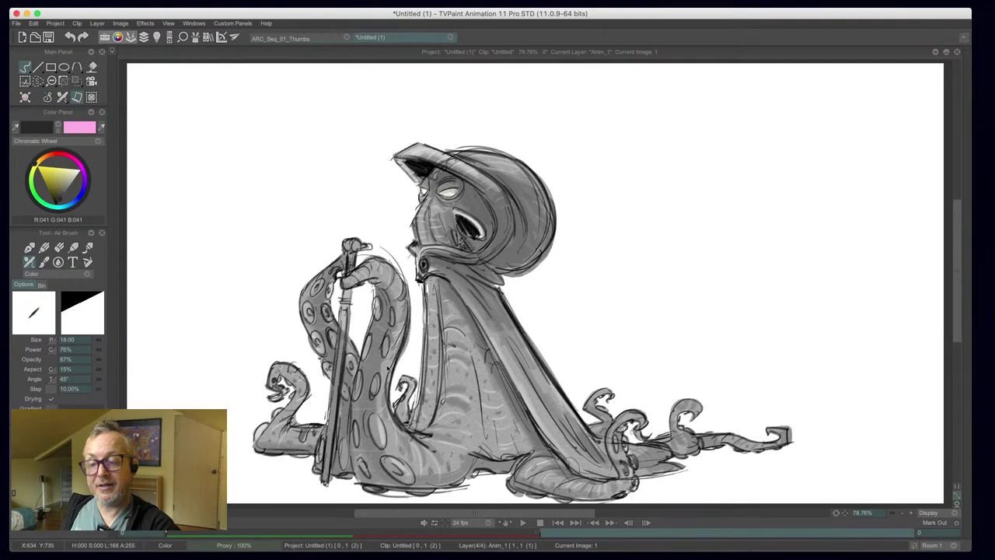
left_click(387, 367, "alt")
left_click_drag(347, 294, 342, 327)
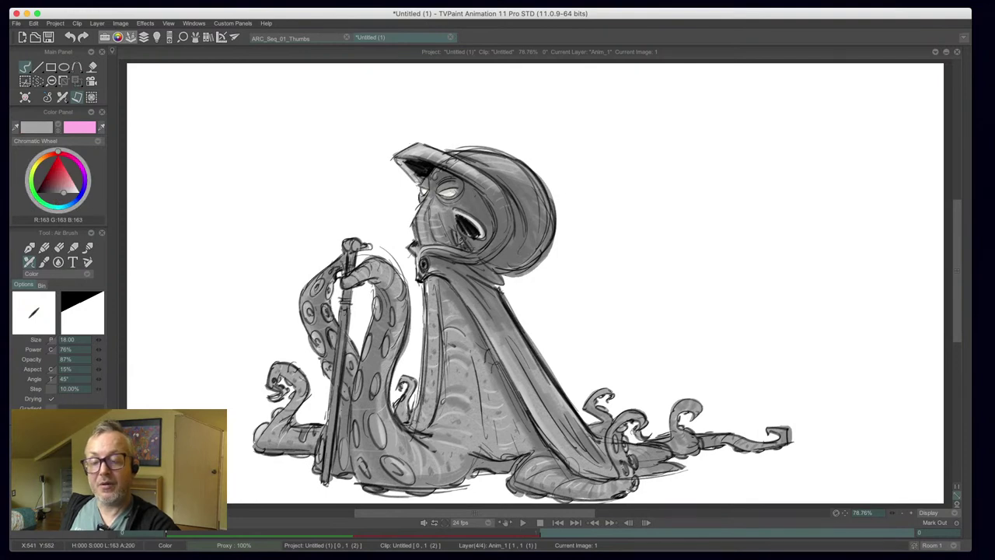
- Darken the cane with grey RGB 112 using the airbrush and pick a light grey, RGB 216
left_click_drag(64, 194, 54, 196)
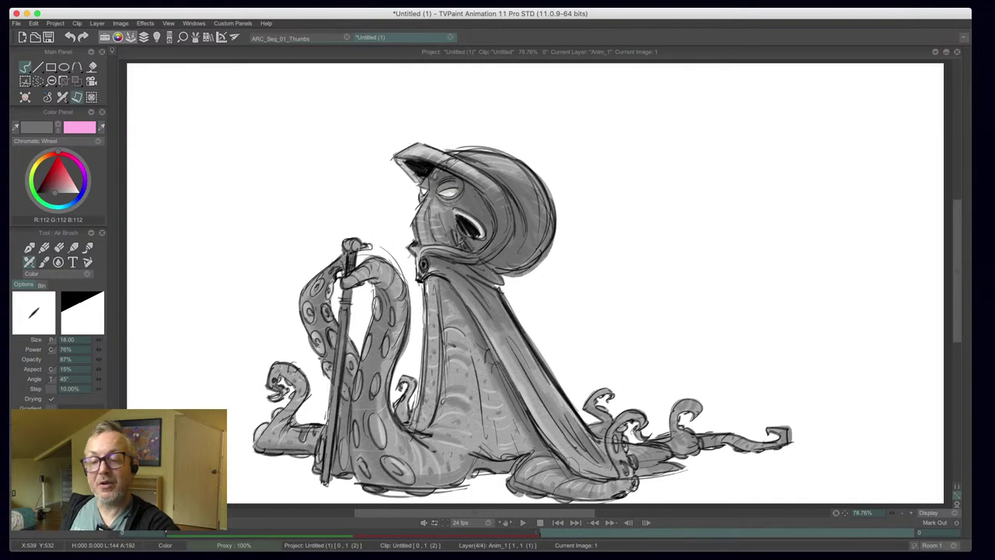
left_click_drag(346, 322, 327, 484)
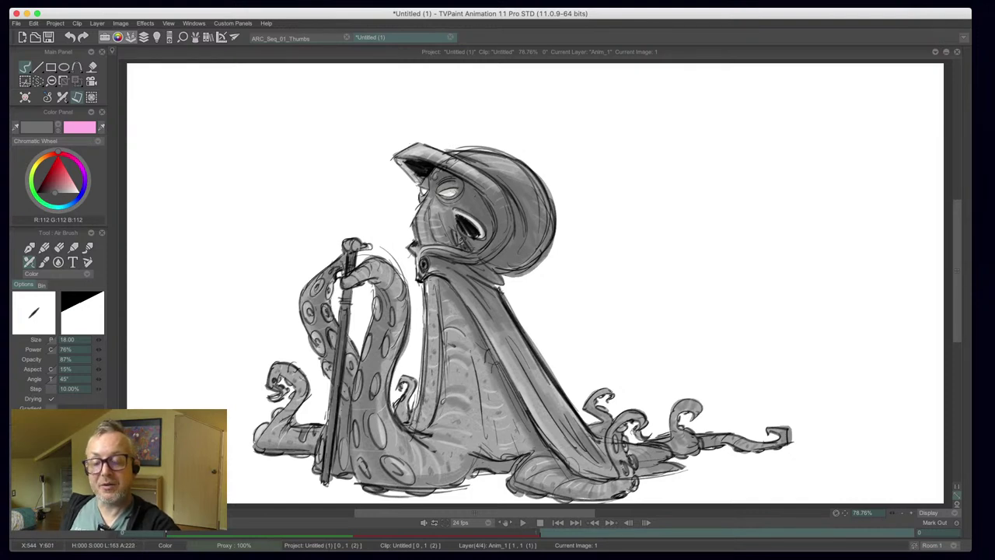
left_click(72, 195)
left_click(72, 193)
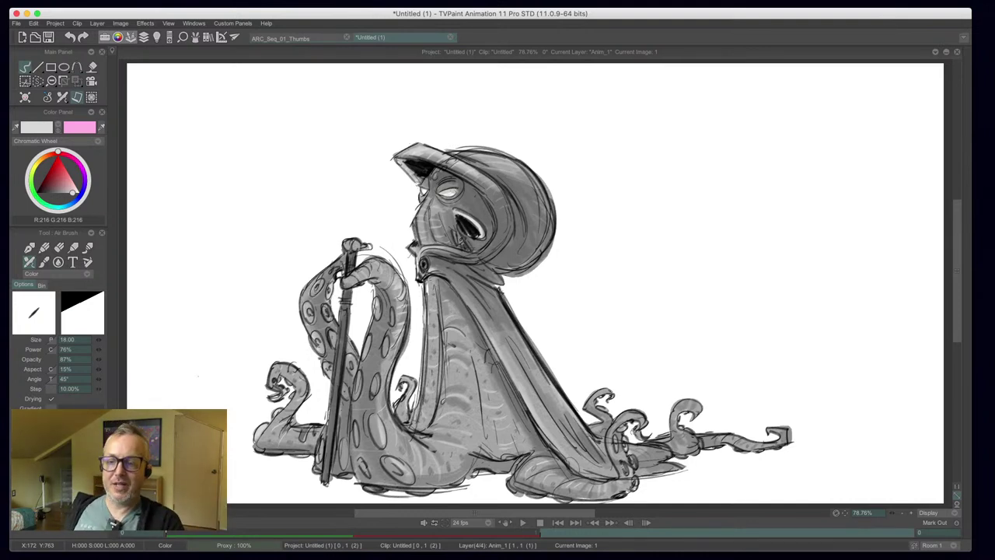
- Select the rough line layer Untitled1 and start a new drawing on its second frame over the faint onion-skinned character
key("Left")
key("Right")
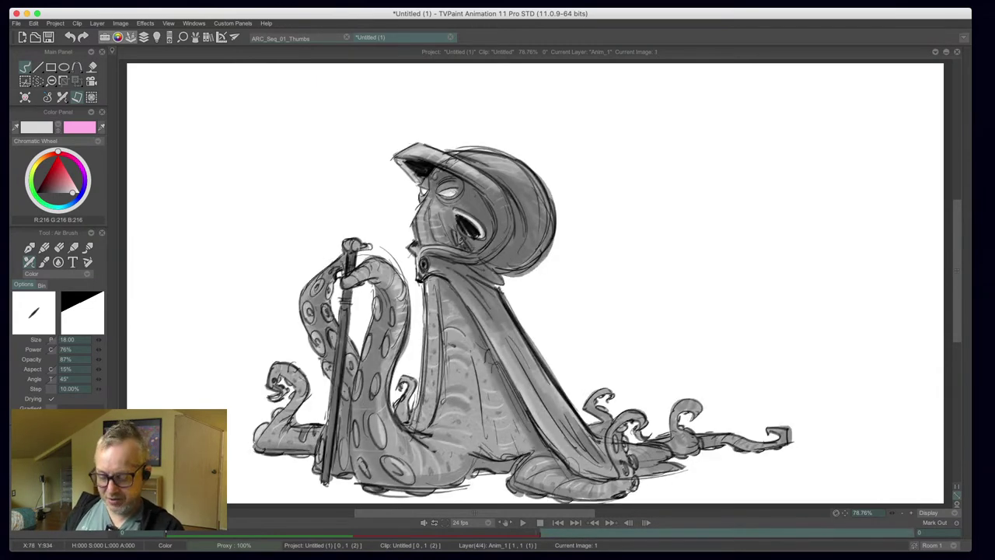
key("Tab")
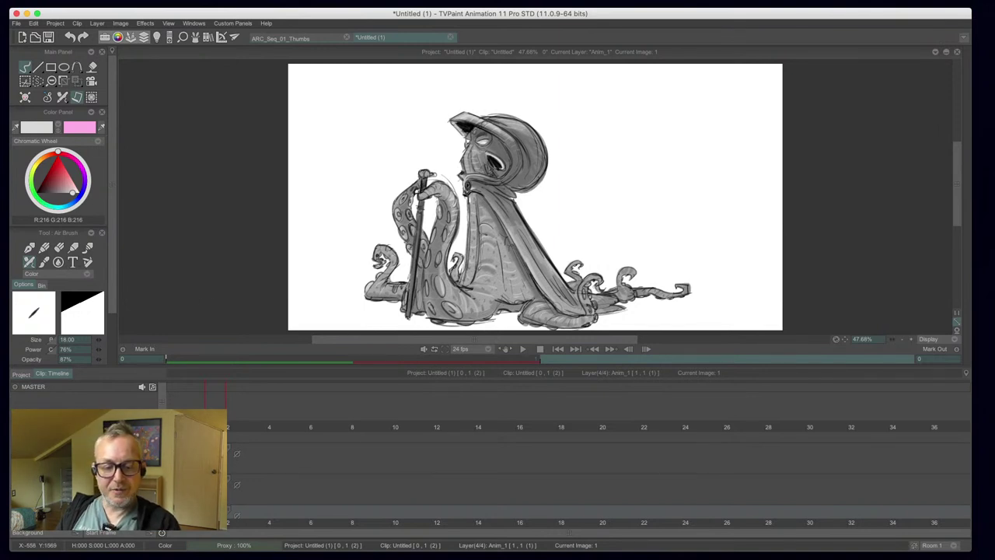
left_click(193, 459)
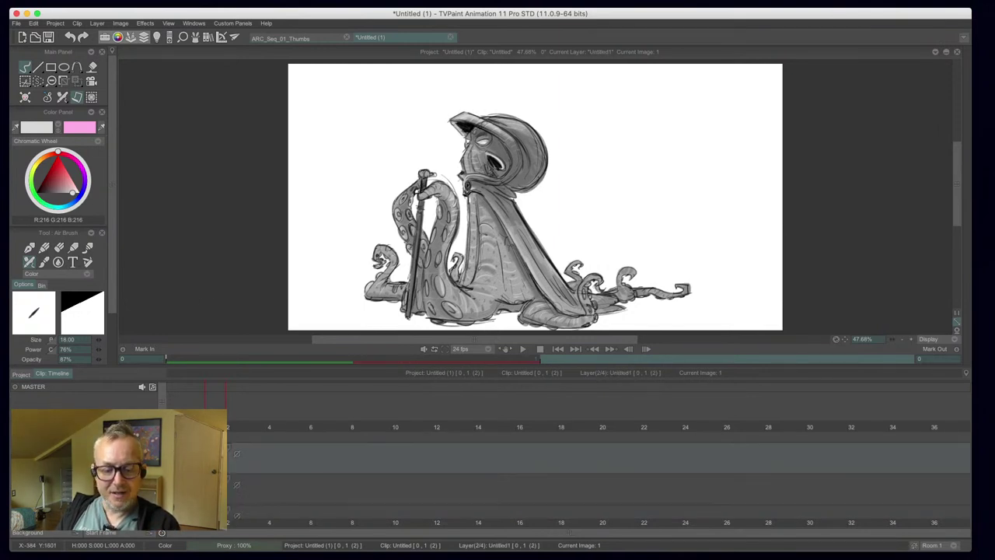
left_click(232, 432)
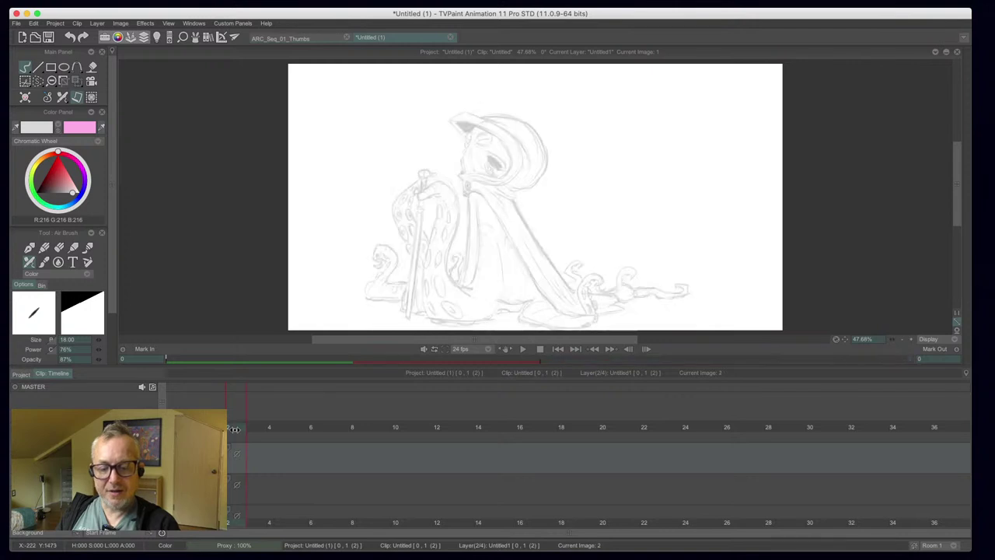
key("Tab")
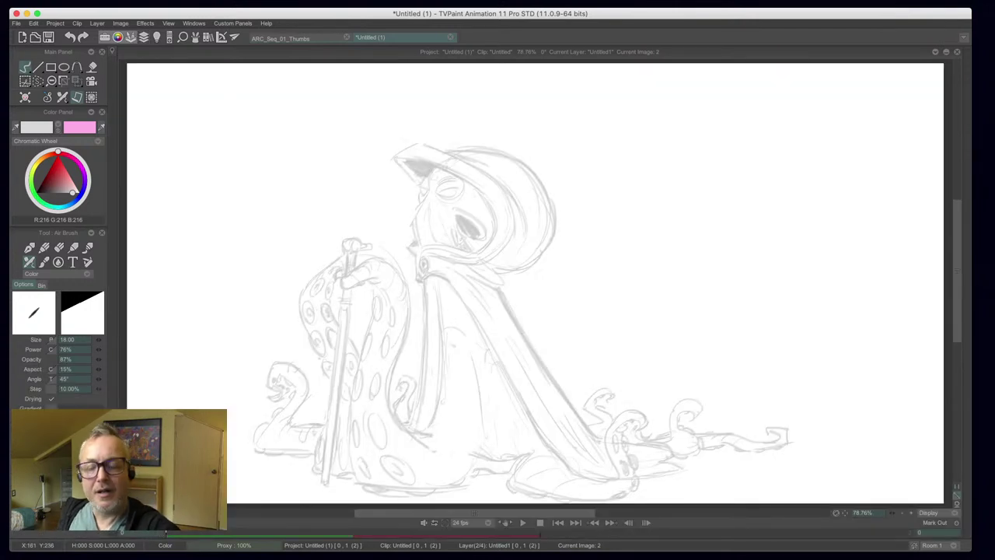
left_click_drag(528, 162, 546, 231)
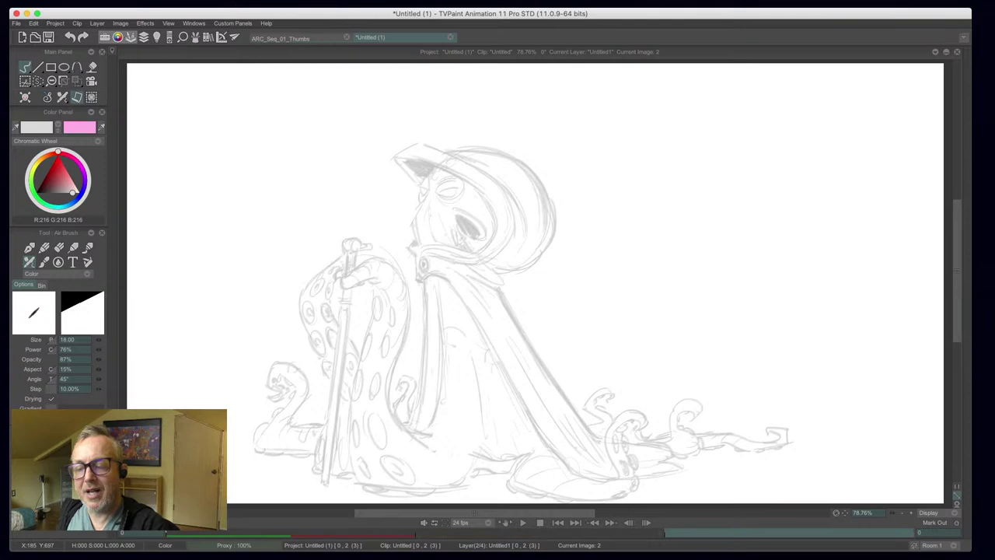
- Choose dark grey RGB 60, set the airbrush size to 6.50, and sketch the round head shape and eye socket
left_click(47, 195)
left_click_drag(98, 339, 85, 347)
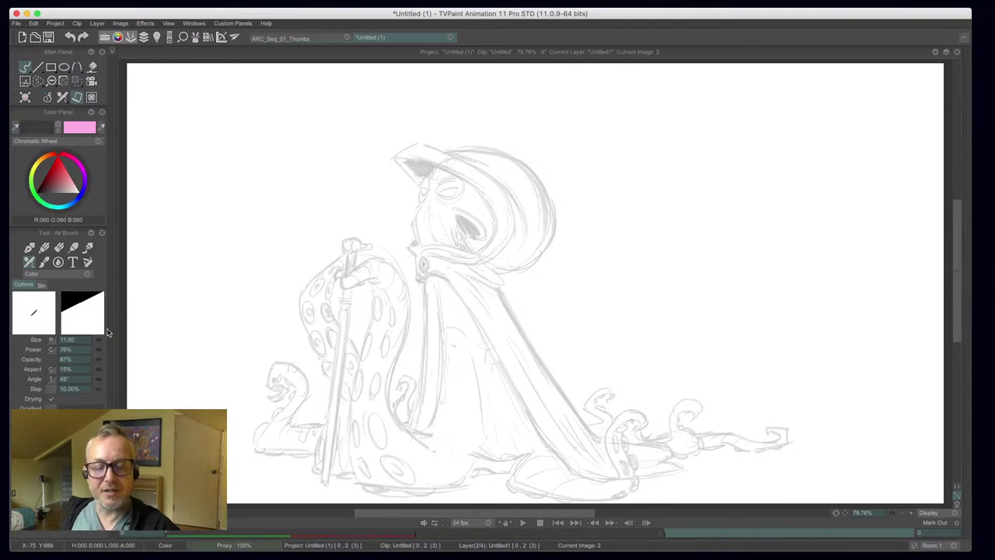
mouse_move(467, 153)
left_mouse_down()
mouse_move(443, 268)
mouse_move(517, 266)
left_mouse_up()
left_click_drag(92, 342, 86, 342)
mouse_move(468, 166)
left_mouse_down()
mouse_move(447, 170)
mouse_move(469, 187)
mouse_move(466, 195)
left_mouse_up()
mouse_move(438, 160)
left_mouse_down()
mouse_move(536, 260)
mouse_move(462, 254)
mouse_move(423, 203)
left_mouse_up()
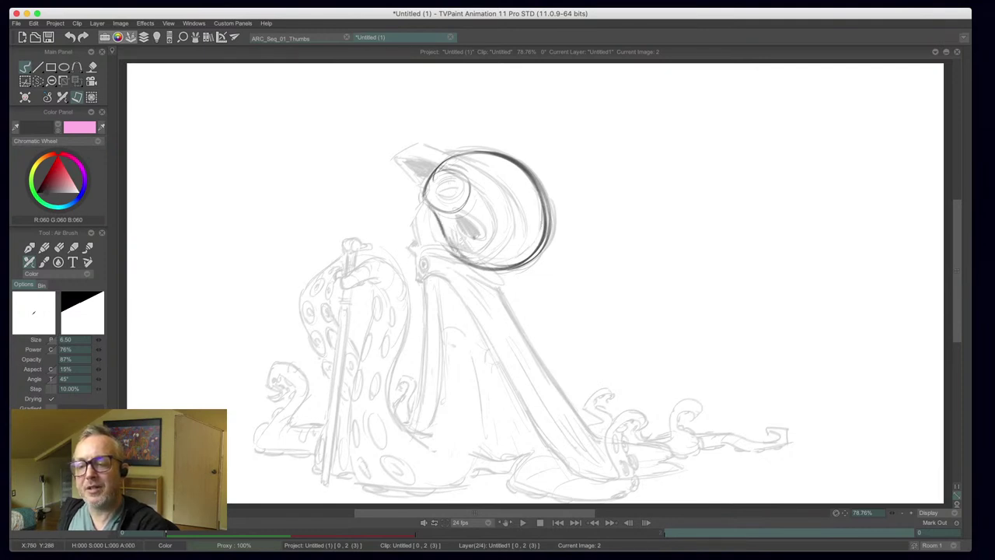
- Sketch the eyes, the oval opening on the side of the head and the pointed beak profile
mouse_move(440, 197)
left_mouse_down()
mouse_move(467, 192)
mouse_move(456, 175)
mouse_move(431, 207)
mouse_move(446, 170)
mouse_move(487, 238)
mouse_move(477, 235)
left_mouse_up()
mouse_move(438, 193)
left_mouse_down()
mouse_move(460, 185)
mouse_move(462, 194)
mouse_move(423, 191)
mouse_move(404, 220)
mouse_move(414, 238)
left_mouse_up()
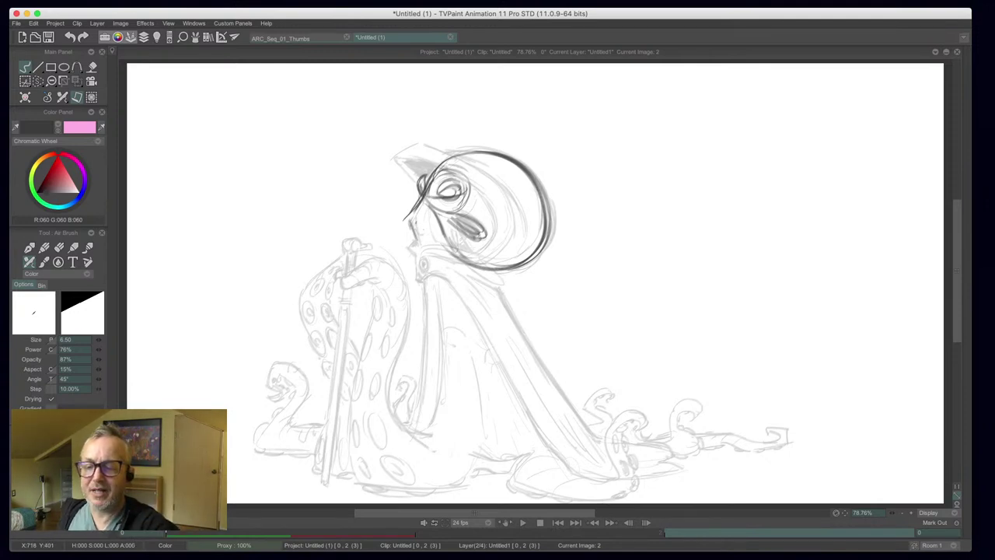
left_click_drag(417, 229, 434, 233)
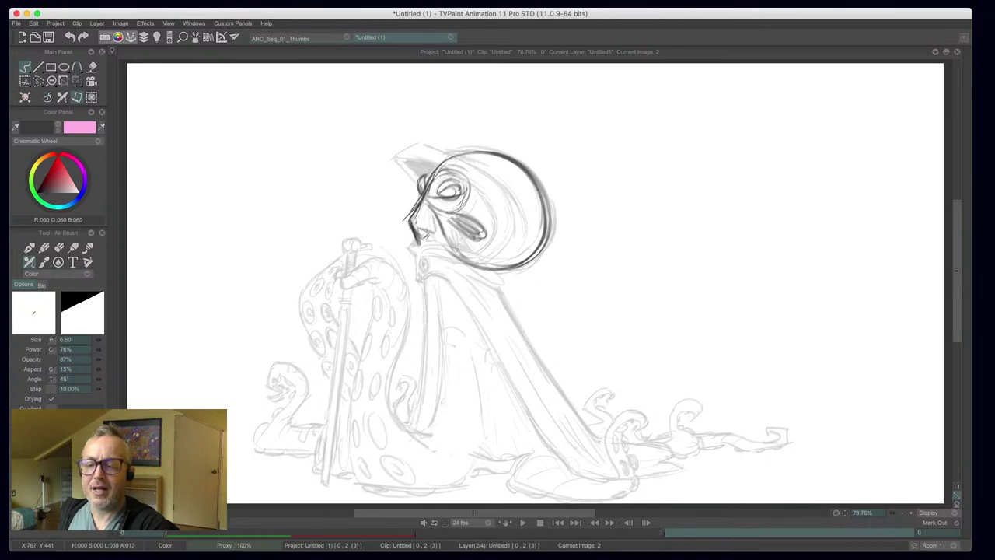
- Sketch the body as a simple cone flaring from below the face to a scalloped hem
left_click_drag(423, 237, 428, 388)
left_click_drag(445, 225, 569, 443)
mouse_move(502, 319)
left_mouse_down()
mouse_move(591, 457)
mouse_move(602, 453)
mouse_move(517, 483)
mouse_move(382, 459)
mouse_move(402, 440)
mouse_move(426, 302)
left_mouse_up()
left_click_drag(414, 216, 429, 376)
left_click_drag(529, 369, 600, 451)
left_click_drag(472, 275, 603, 448)
mouse_move(454, 245)
left_mouse_down()
mouse_move(598, 446)
mouse_move(569, 471)
mouse_move(513, 483)
mouse_move(436, 477)
mouse_move(385, 456)
mouse_move(432, 250)
left_mouse_up()
left_click_drag(488, 297, 595, 447)
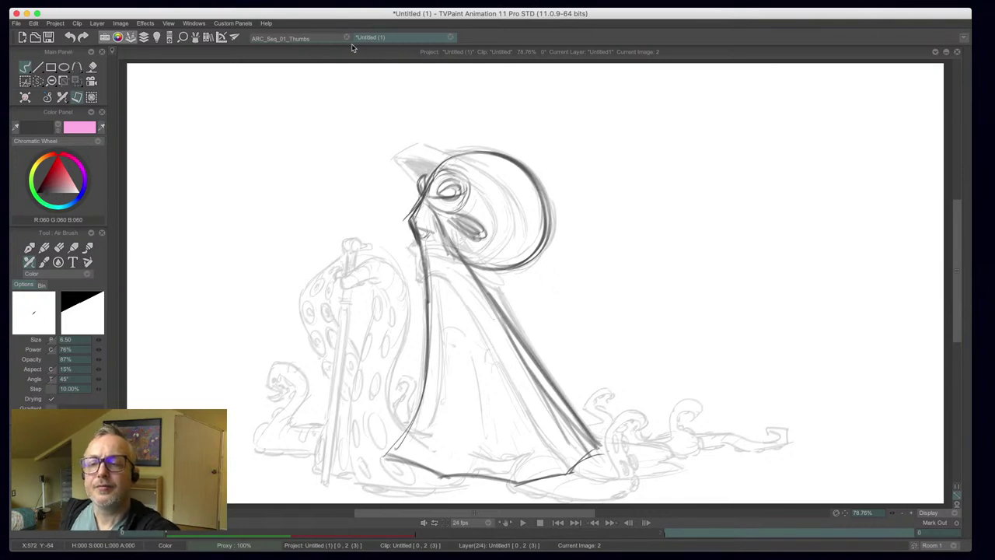
- Start saving the project under a new name and enter ARC_Seq_002.tvpp as the file name
left_click(16, 22)
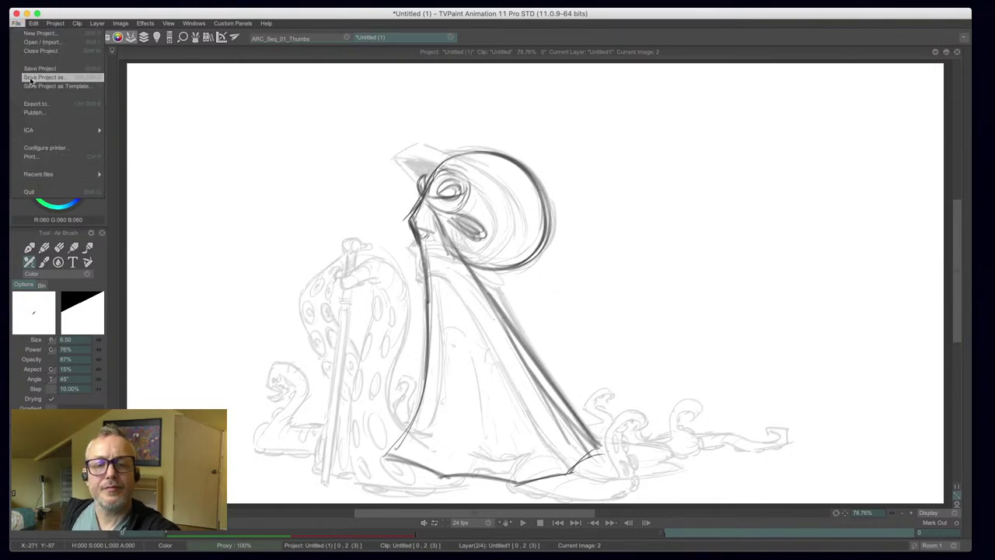
left_click(28, 78)
left_click(482, 35)
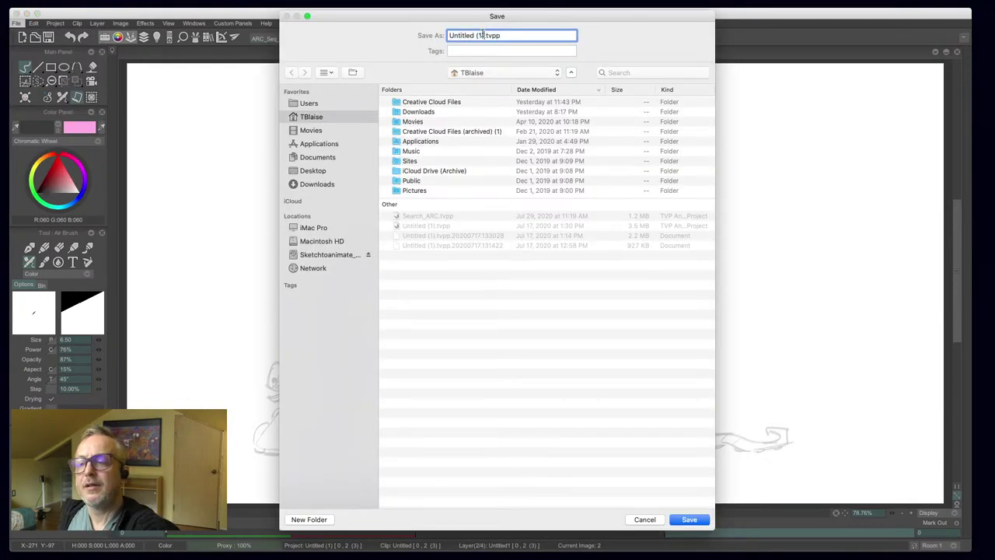
left_click_drag(483, 35, 448, 35)
type("ARC_")
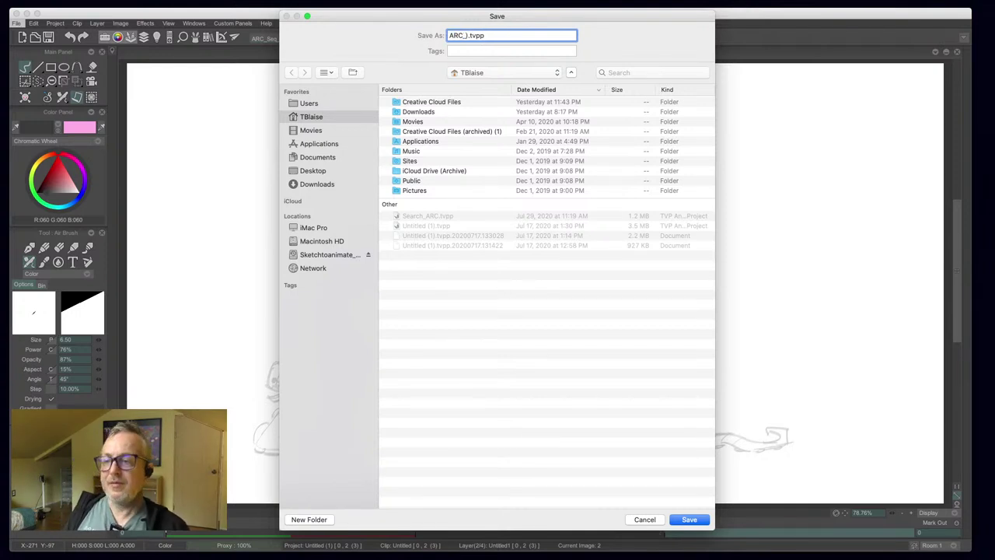
type(")")
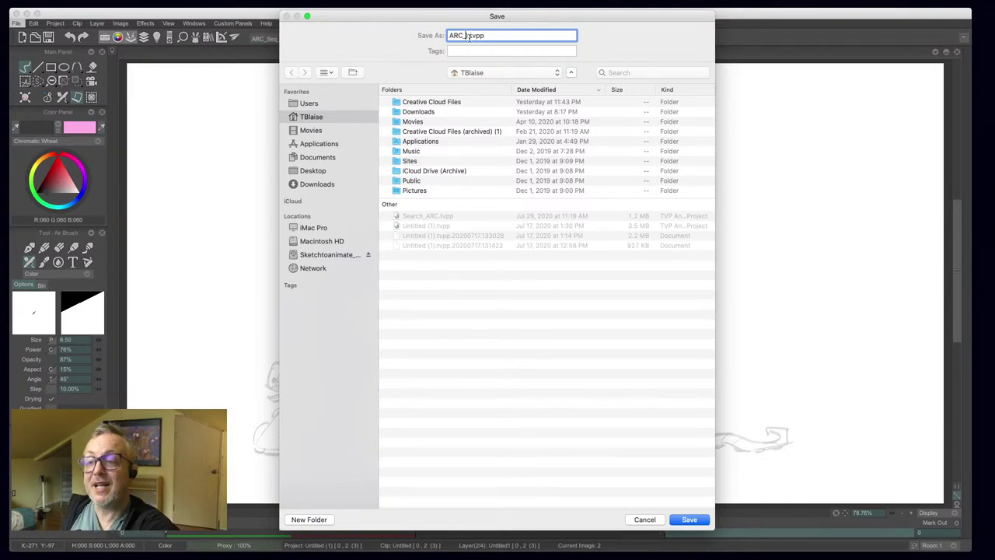
key("BackSpace")
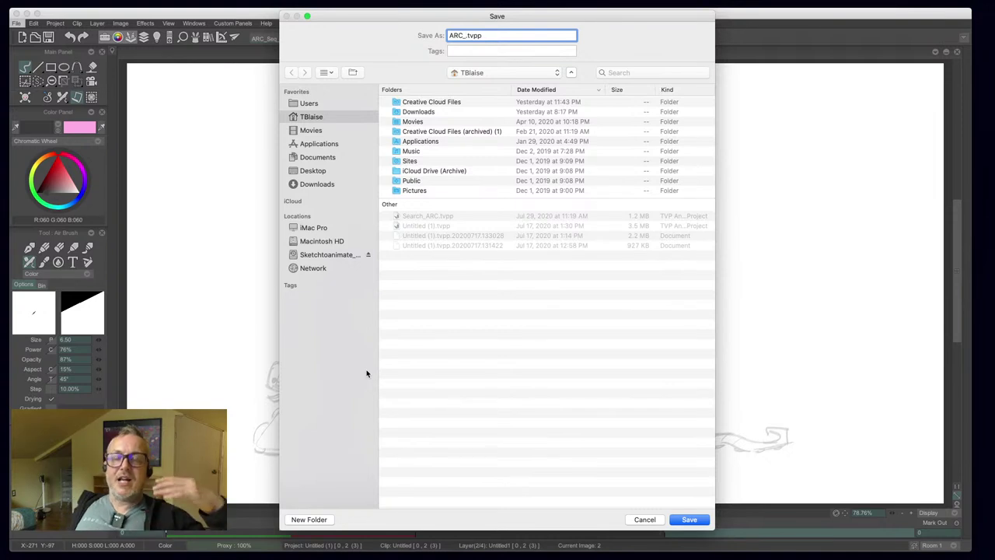
type("_")
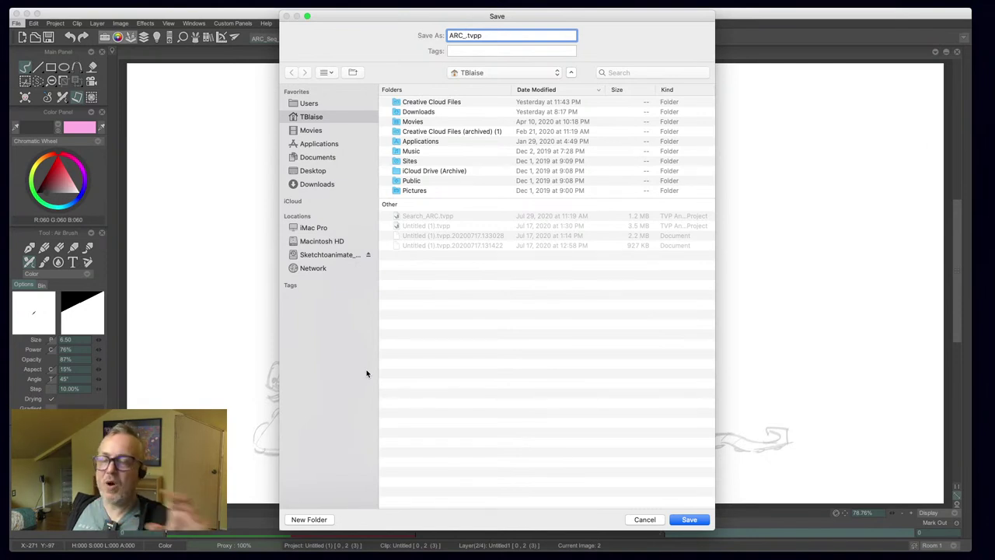
type("_")
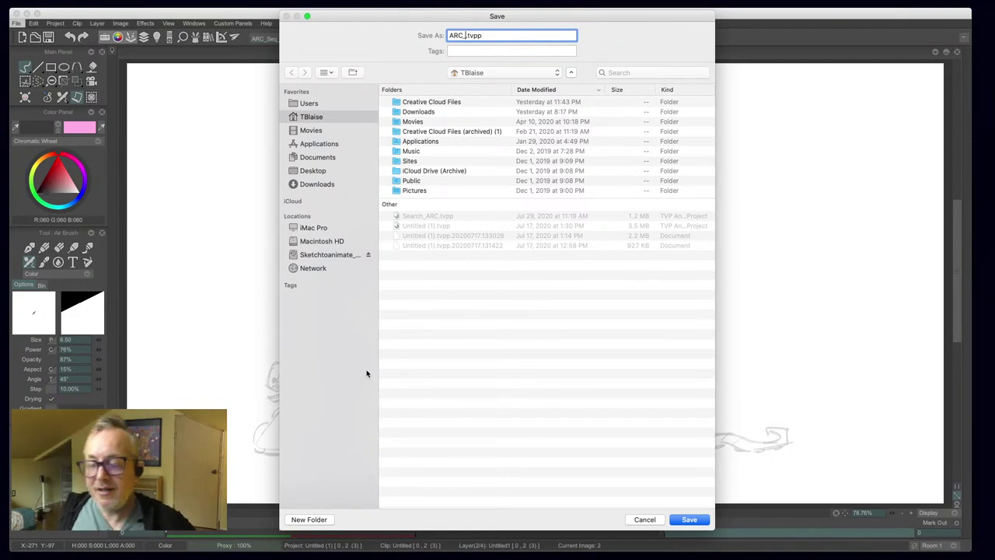
type("Seq")
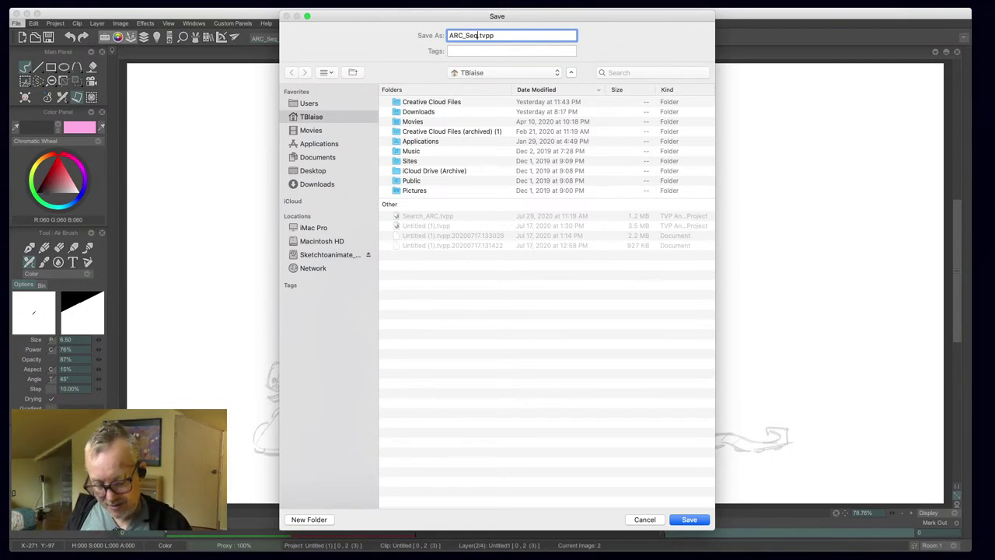
type("_002")
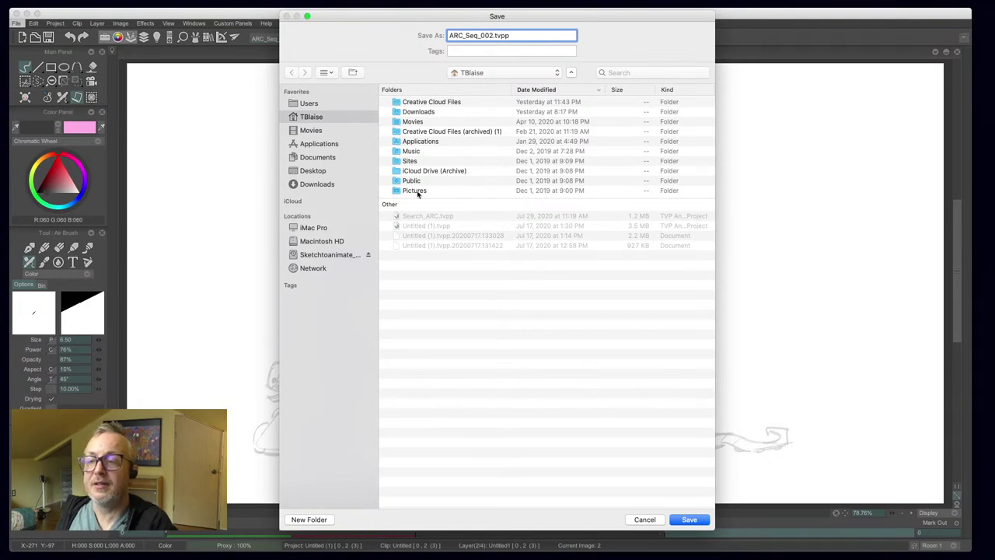
- Create a Sequence_02 folder inside Documents/ARC/Story_Boards and save the project there
left_click(307, 158)
double_click(406, 102)
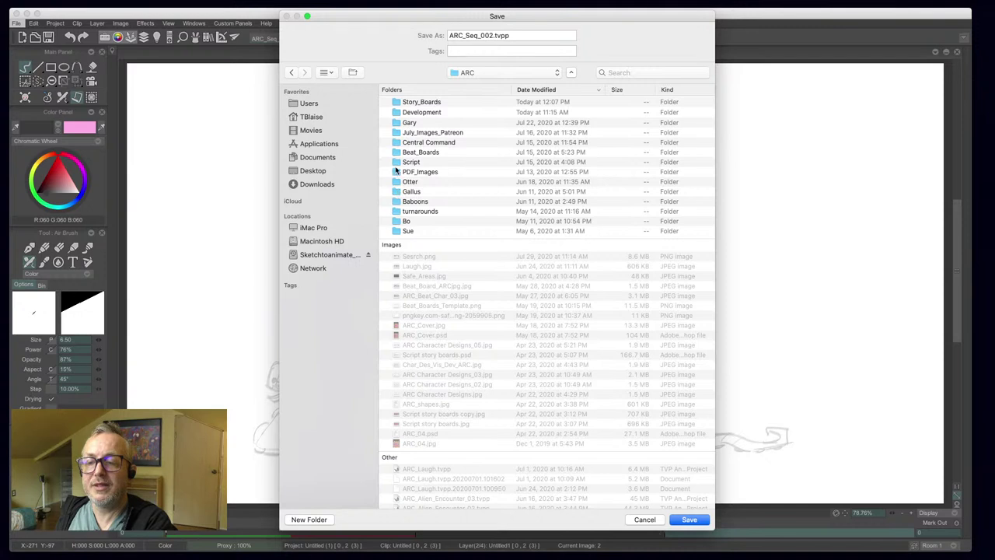
double_click(397, 104)
left_click(308, 519)
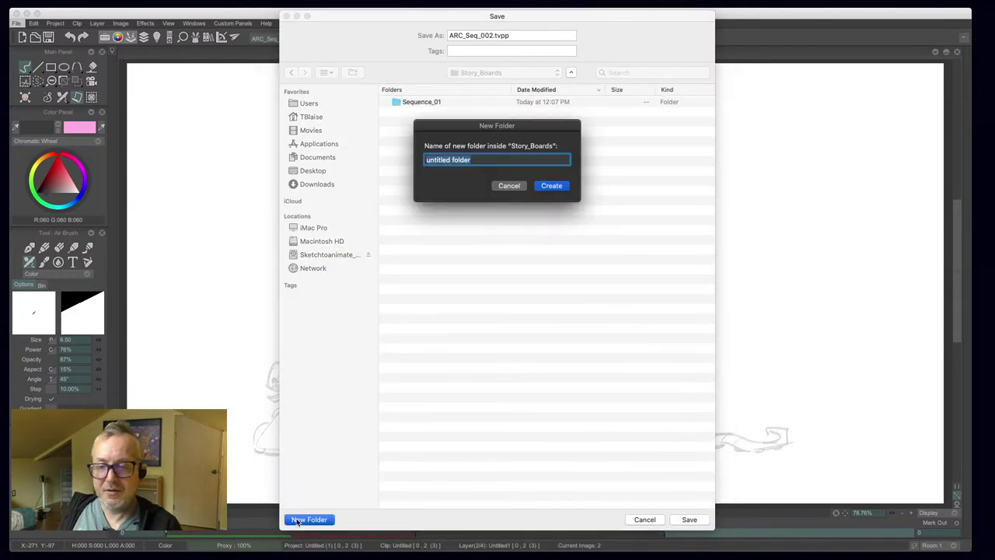
type("Seque")
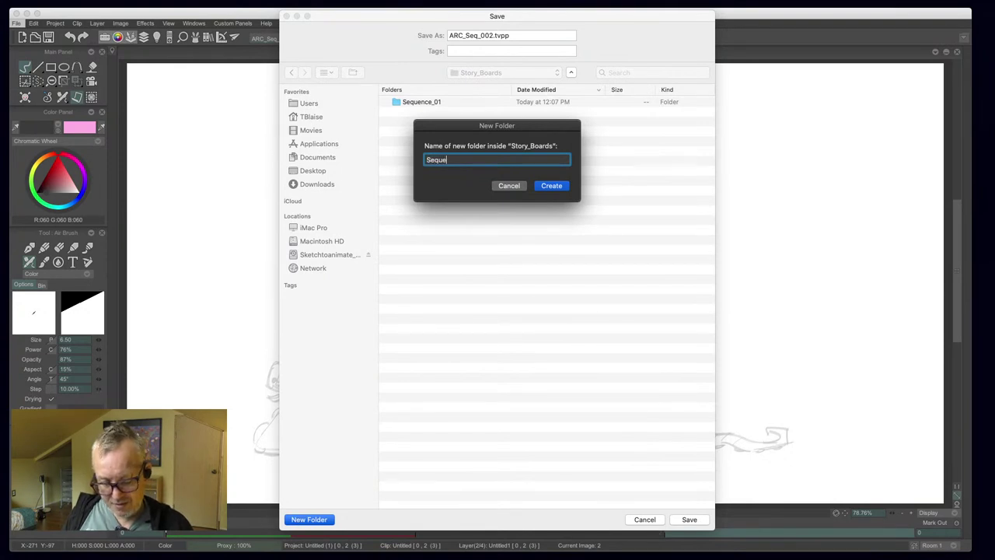
type("nce_02")
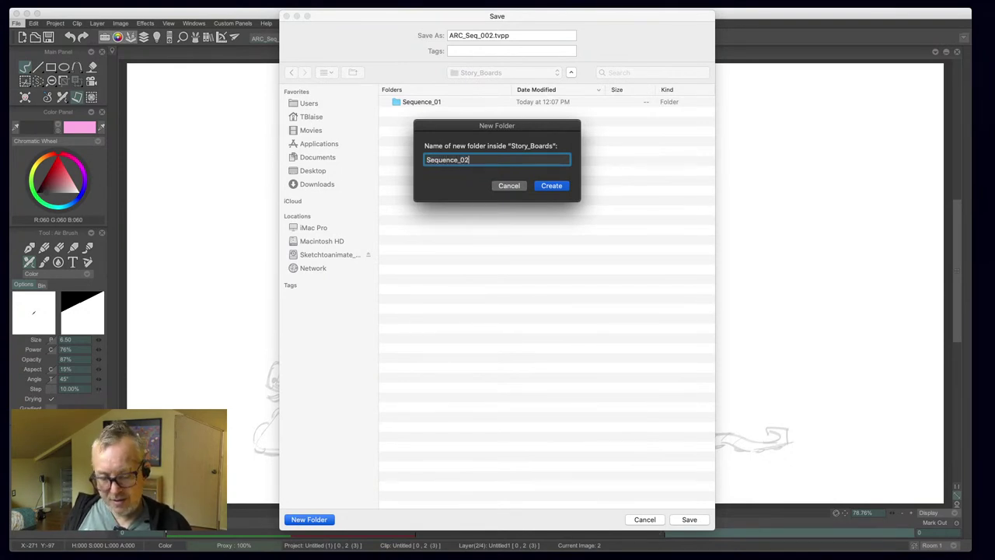
left_click(551, 187)
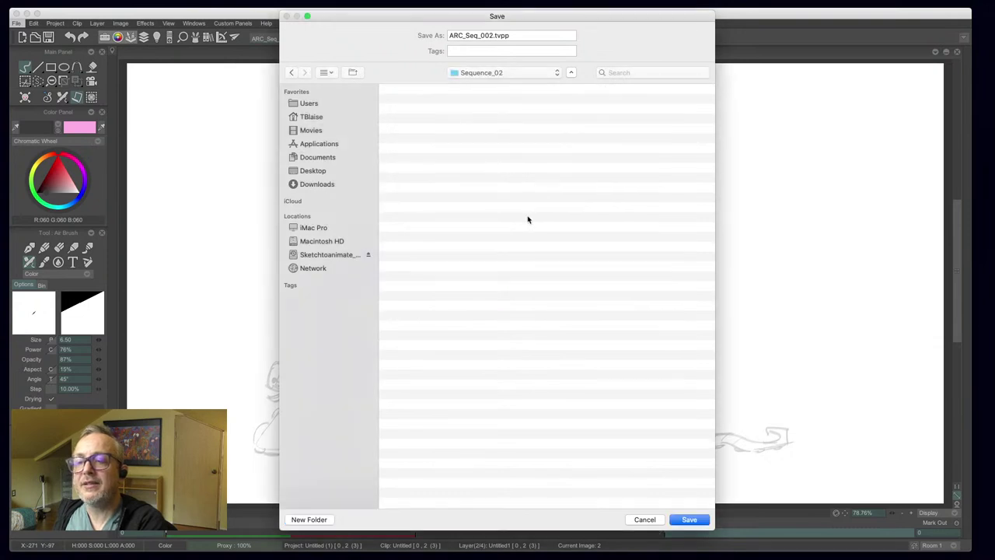
left_click(680, 519)
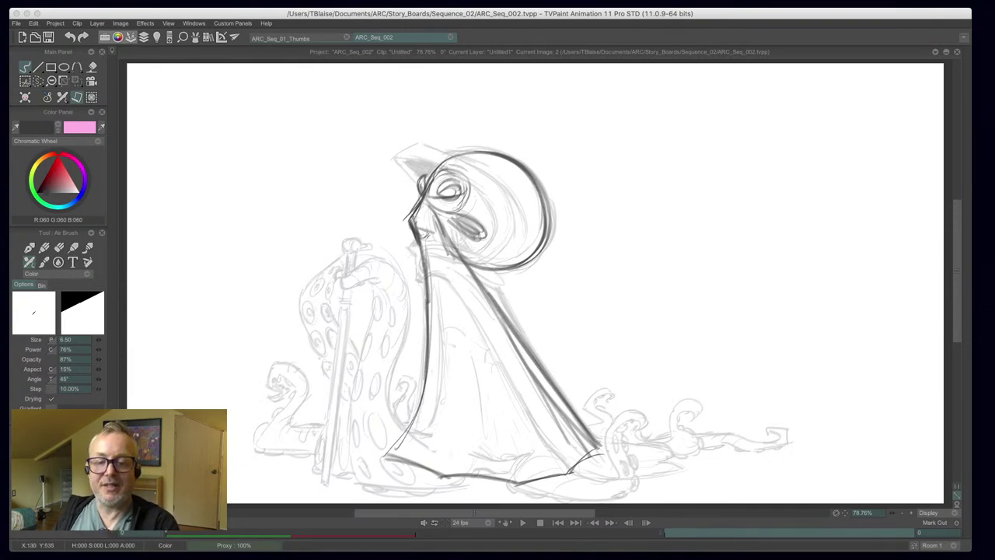
- Draw curved cross-contours and lengthwise lines over the body cone, plus a curled tentacle guide at its rear base
left_click_drag(187, 522, 187, 349)
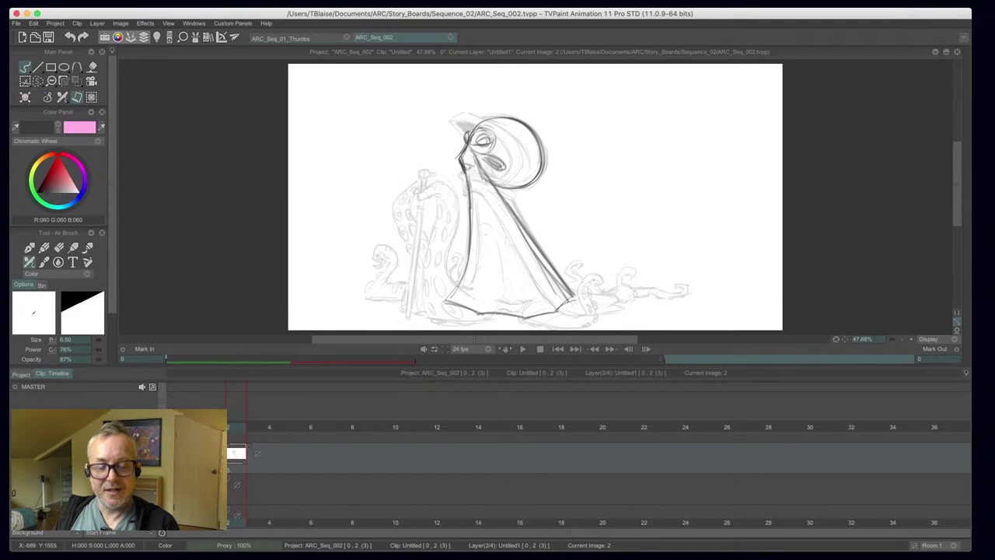
key("shift+t")
left_click_drag(552, 415, 415, 424)
left_click_drag(528, 357, 441, 389)
left_click_drag(506, 336, 414, 331)
left_click_drag(478, 297, 412, 297)
mouse_move(474, 269)
left_mouse_down()
mouse_move(417, 274)
mouse_move(420, 251)
left_mouse_up()
mouse_move(446, 237)
left_mouse_down()
mouse_move(420, 237)
mouse_move(414, 219)
mouse_move(432, 262)
mouse_move(449, 402)
left_mouse_up()
left_click_drag(436, 262, 436, 467)
mouse_move(426, 208)
left_mouse_down()
mouse_move(533, 469)
mouse_move(622, 484)
mouse_move(641, 426)
left_mouse_up()
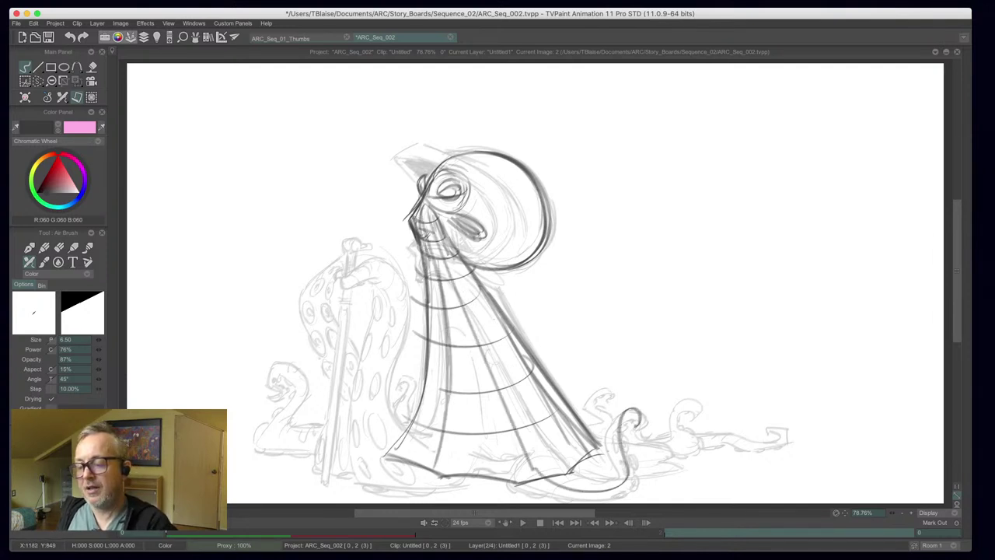
- Draw curled tentacle guide lines trailing behind the body cone and rising in front of its base, including the one holding the staff
left_click_drag(594, 454, 677, 451)
left_click_drag(703, 404, 675, 432)
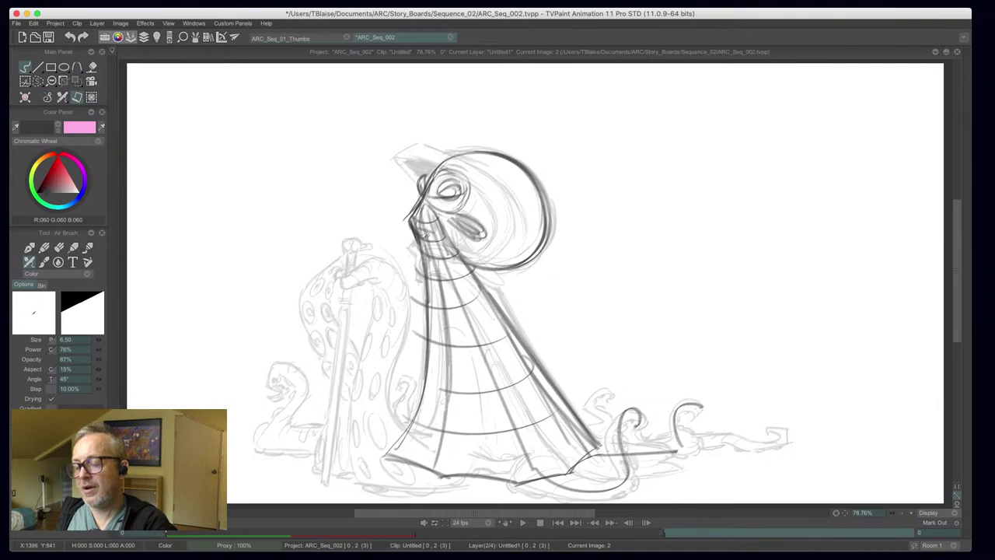
mouse_move(604, 449)
left_mouse_down()
mouse_move(723, 436)
mouse_move(782, 443)
left_mouse_up()
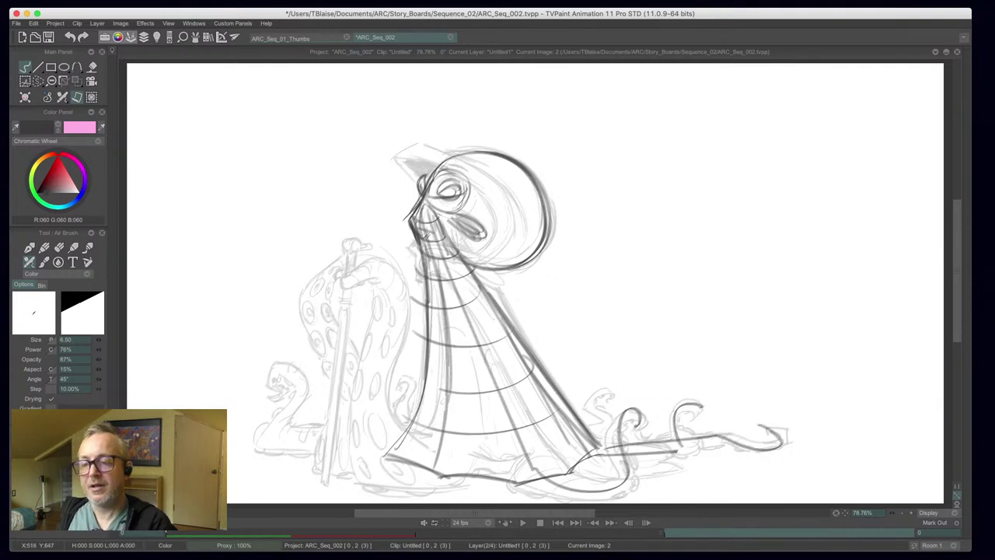
mouse_move(448, 452)
left_mouse_down()
mouse_move(434, 474)
mouse_move(356, 480)
mouse_move(374, 453)
mouse_move(359, 266)
left_mouse_up()
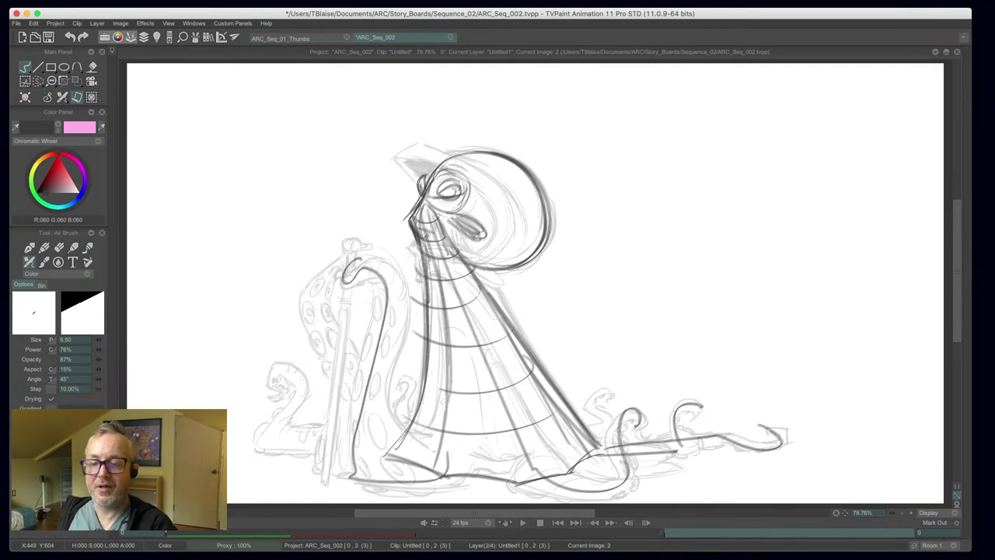
left_click_drag(403, 428, 410, 379)
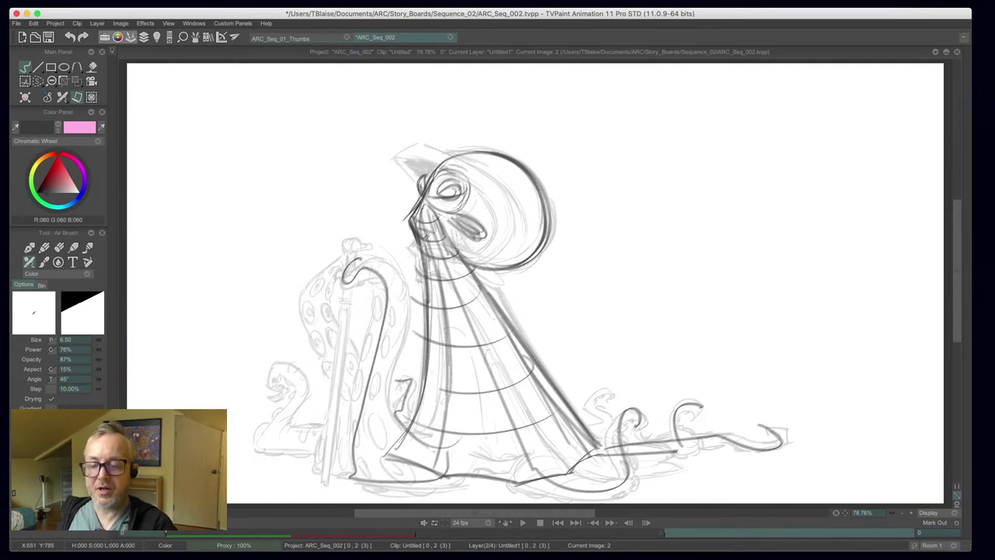
mouse_move(388, 444)
left_mouse_down()
mouse_move(257, 445)
mouse_move(274, 385)
left_mouse_up()
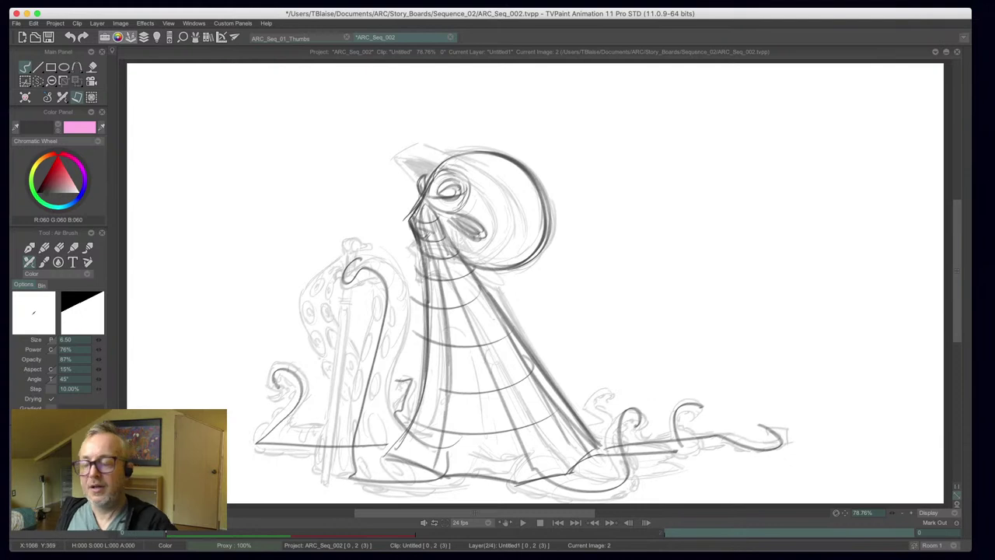
- Sketch two small cone-shaped bodies with radiating fold lines in the empty area behind the main figure, one narrow and one widely flared
mouse_move(735, 162)
left_mouse_down()
mouse_move(744, 268)
mouse_move(677, 280)
mouse_move(631, 250)
left_mouse_up()
mouse_move(717, 149)
left_mouse_down()
mouse_move(642, 233)
mouse_move(653, 257)
left_mouse_up()
mouse_move(720, 166)
left_mouse_down()
mouse_move(688, 275)
mouse_move(715, 274)
left_mouse_up()
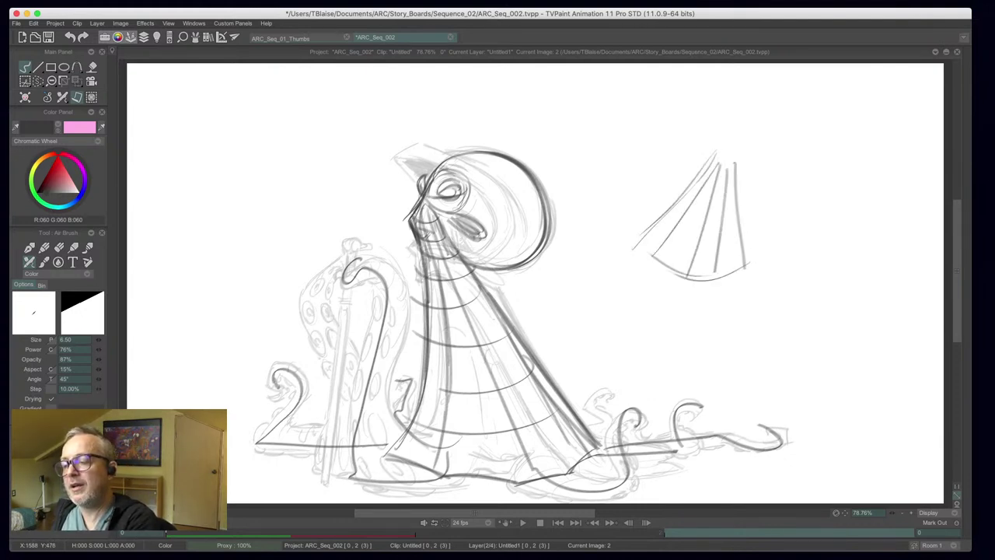
mouse_move(841, 176)
left_mouse_down()
mouse_move(868, 243)
mouse_move(838, 258)
left_mouse_up()
mouse_move(752, 209)
left_mouse_down()
mouse_move(835, 258)
mouse_move(789, 234)
mouse_move(813, 171)
left_mouse_up()
mouse_move(782, 211)
left_mouse_down()
mouse_move(822, 168)
mouse_move(800, 244)
left_mouse_up()
left_click_drag(833, 174, 839, 253)
left_click_drag(838, 178, 882, 229)
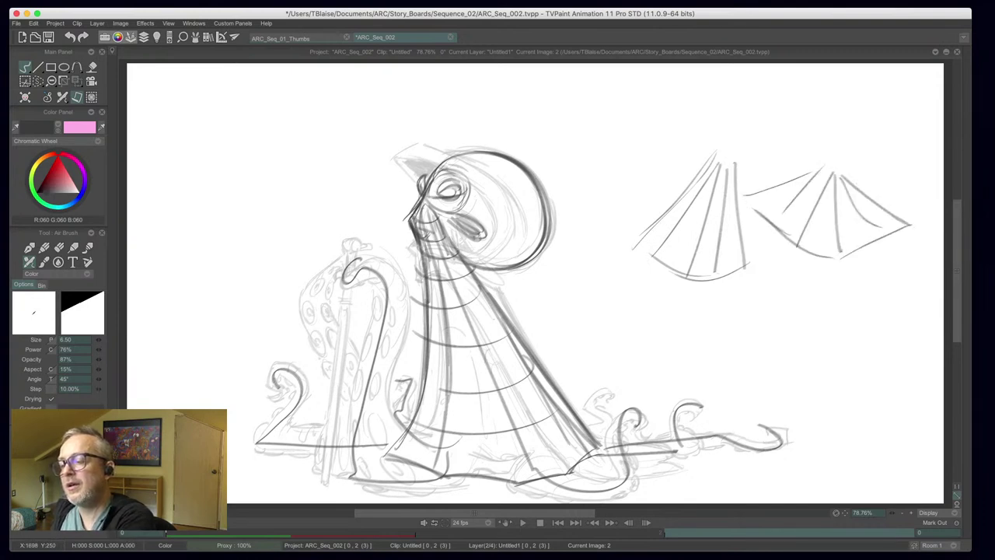
- Add a bulbous round head with eye and simple face details on top of each of the two small cones
mouse_move(844, 179)
left_mouse_down()
mouse_move(826, 155)
mouse_move(838, 151)
left_mouse_up()
mouse_move(838, 146)
left_mouse_down()
mouse_move(884, 159)
mouse_move(874, 177)
mouse_move(844, 159)
left_mouse_up()
mouse_move(732, 163)
left_mouse_down()
mouse_move(735, 143)
mouse_move(723, 138)
mouse_move(730, 130)
mouse_move(774, 159)
mouse_move(741, 155)
mouse_move(770, 165)
mouse_move(732, 128)
left_mouse_up()
mouse_move(844, 152)
left_mouse_down()
mouse_move(835, 143)
mouse_move(828, 166)
mouse_move(859, 169)
mouse_move(844, 175)
left_mouse_up()
left_click_drag(846, 160, 843, 174)
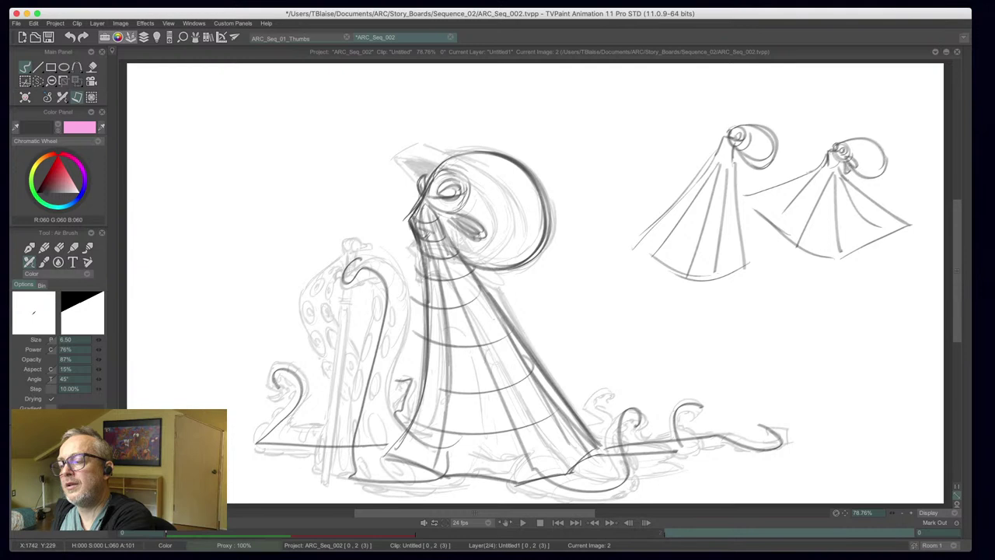
left_click_drag(743, 148, 744, 163)
mouse_move(735, 152)
left_mouse_down()
mouse_move(738, 163)
mouse_move(769, 167)
mouse_move(740, 153)
left_mouse_up()
left_click_drag(849, 165, 838, 178)
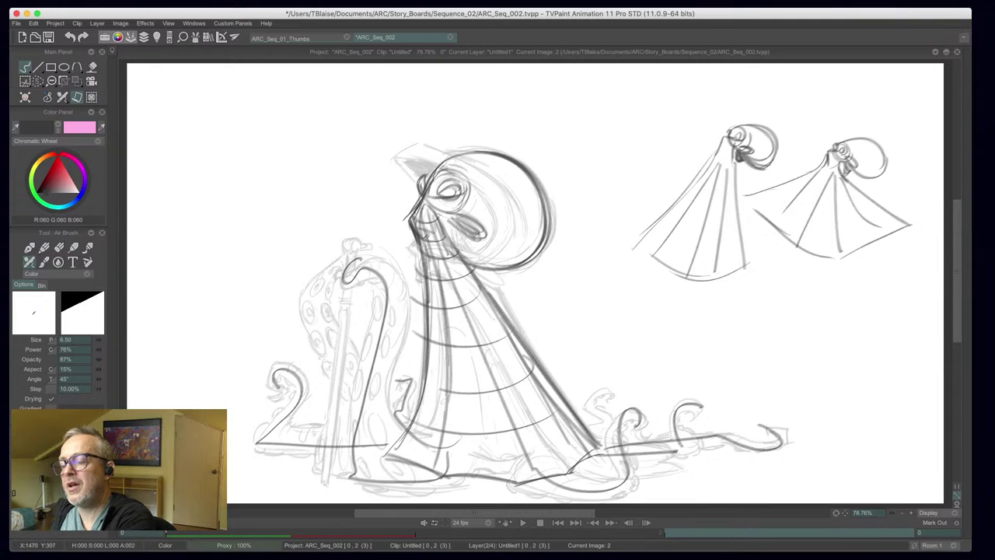
- Draw wavy tentacles hanging from the narrow cone, darken its edges, and round off both cones with elliptical bases
left_click_drag(732, 150, 742, 256)
left_click_drag(719, 142, 655, 241)
left_click_drag(696, 175, 680, 203)
mouse_move(735, 227)
left_mouse_down()
mouse_move(750, 303)
mouse_move(747, 371)
mouse_move(761, 380)
left_mouse_up()
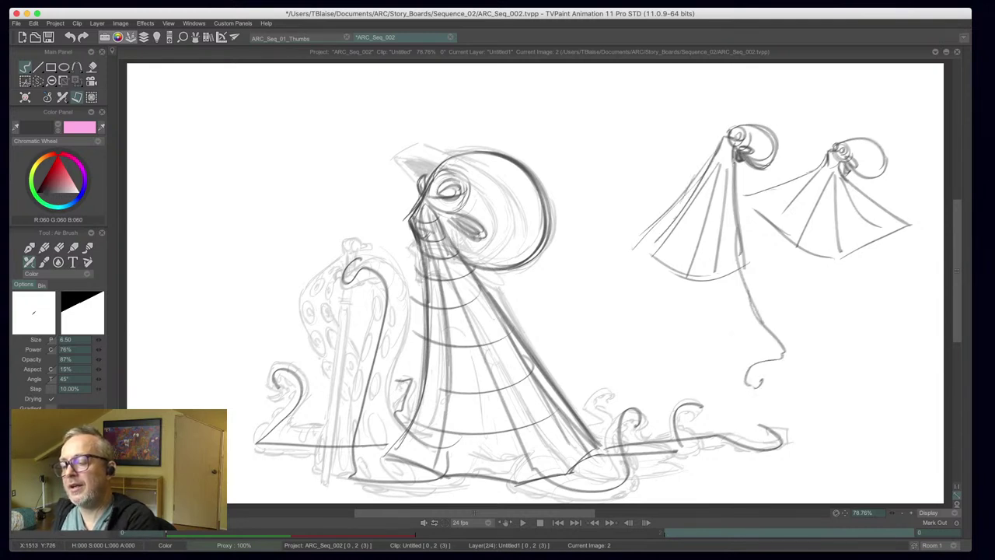
mouse_move(715, 222)
left_mouse_down()
mouse_move(710, 311)
mouse_move(677, 379)
left_mouse_up()
mouse_move(703, 220)
left_mouse_down()
mouse_move(633, 317)
mouse_move(598, 339)
left_mouse_up()
mouse_move(667, 228)
left_mouse_down()
mouse_move(584, 259)
mouse_move(564, 287)
left_mouse_up()
left_click_drag(651, 268, 638, 280)
mouse_move(775, 217)
left_mouse_down()
mouse_move(810, 245)
mouse_move(883, 230)
mouse_move(876, 236)
mouse_move(849, 194)
left_mouse_up()
left_click_drag(720, 144, 655, 235)
mouse_move(748, 254)
left_mouse_down()
mouse_move(650, 242)
mouse_move(746, 257)
left_mouse_up()
mouse_move(735, 239)
left_mouse_down()
mouse_move(729, 162)
mouse_move(657, 239)
left_mouse_up()
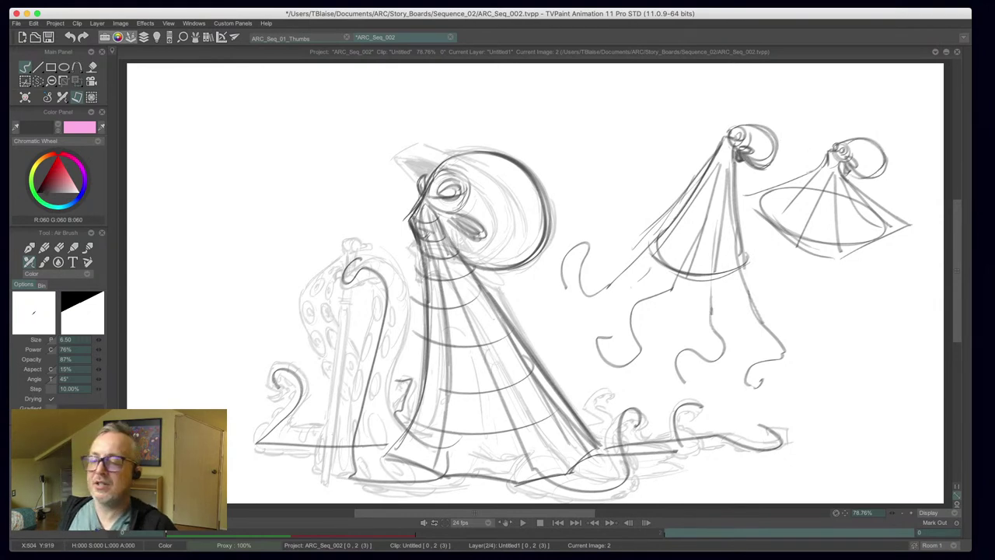
- Sketch a third small pose in front of the main figure with a bulbous head and a rounded, contoured cone body
mouse_move(284, 186)
left_mouse_down()
mouse_move(278, 197)
mouse_move(268, 186)
mouse_move(272, 149)
mouse_move(232, 187)
mouse_move(288, 196)
mouse_move(286, 208)
mouse_move(274, 220)
mouse_move(260, 143)
left_mouse_up()
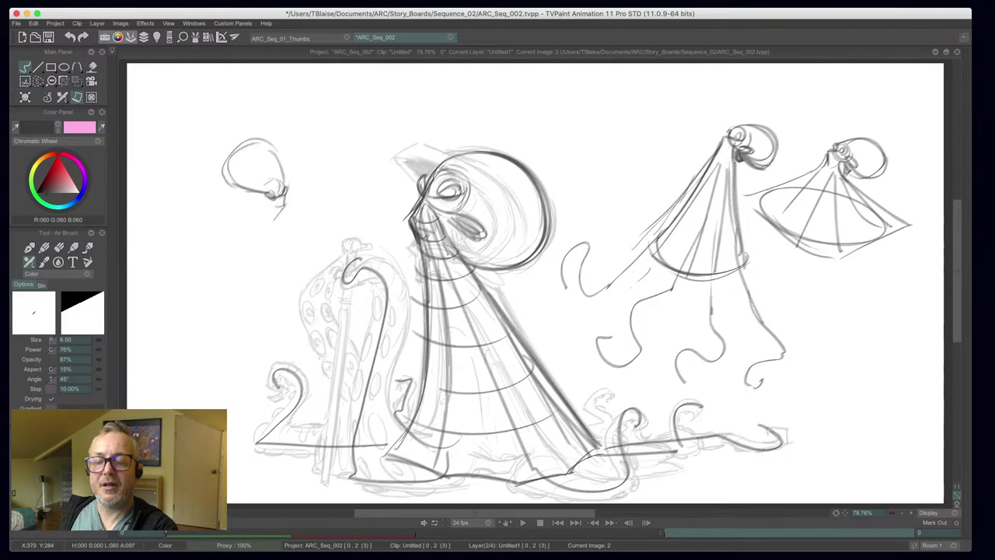
left_click_drag(277, 185, 271, 175)
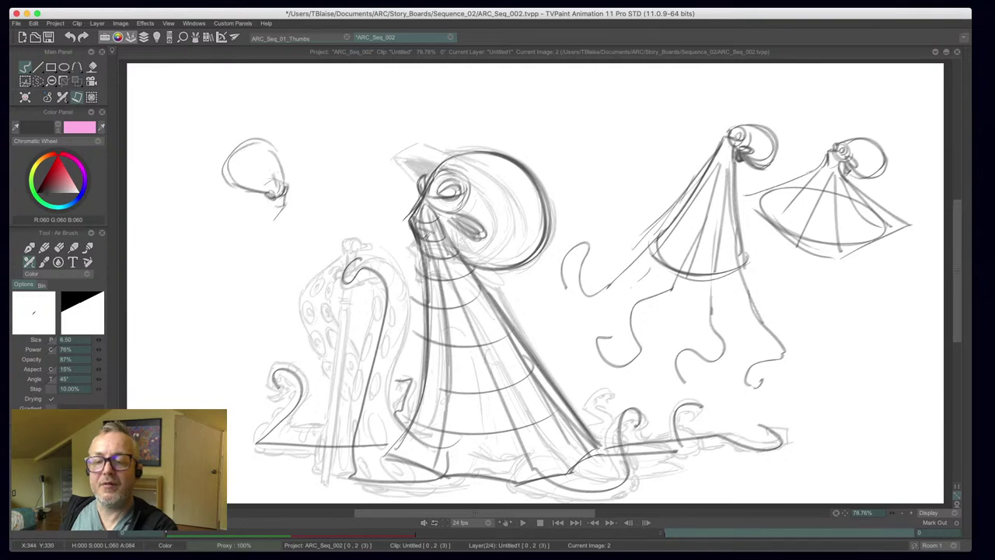
mouse_move(306, 212)
left_mouse_down()
mouse_move(298, 237)
mouse_move(264, 254)
left_mouse_up()
mouse_move(302, 218)
left_mouse_down()
mouse_move(267, 252)
mouse_move(275, 265)
mouse_move(224, 248)
left_mouse_up()
mouse_move(305, 229)
left_mouse_down()
mouse_move(234, 279)
mouse_move(211, 260)
left_mouse_up()
mouse_move(314, 218)
left_mouse_down()
mouse_move(238, 287)
mouse_move(205, 247)
left_mouse_up()
mouse_move(292, 201)
left_mouse_down()
mouse_move(294, 219)
mouse_move(207, 248)
left_mouse_up()
left_click_drag(291, 236, 206, 239)
mouse_move(264, 201)
left_mouse_down()
mouse_move(221, 216)
mouse_move(203, 276)
left_mouse_up()
left_click_drag(236, 208, 203, 278)
mouse_move(288, 205)
left_mouse_down()
mouse_move(289, 264)
mouse_move(267, 279)
mouse_move(230, 276)
left_mouse_up()
left_click_drag(266, 216, 196, 251)
mouse_move(269, 208)
left_mouse_down()
mouse_move(194, 222)
mouse_move(266, 204)
mouse_move(272, 176)
mouse_move(263, 196)
mouse_move(261, 184)
left_mouse_up()
left_click_drag(231, 183, 272, 141)
left_click_drag(284, 182, 272, 151)
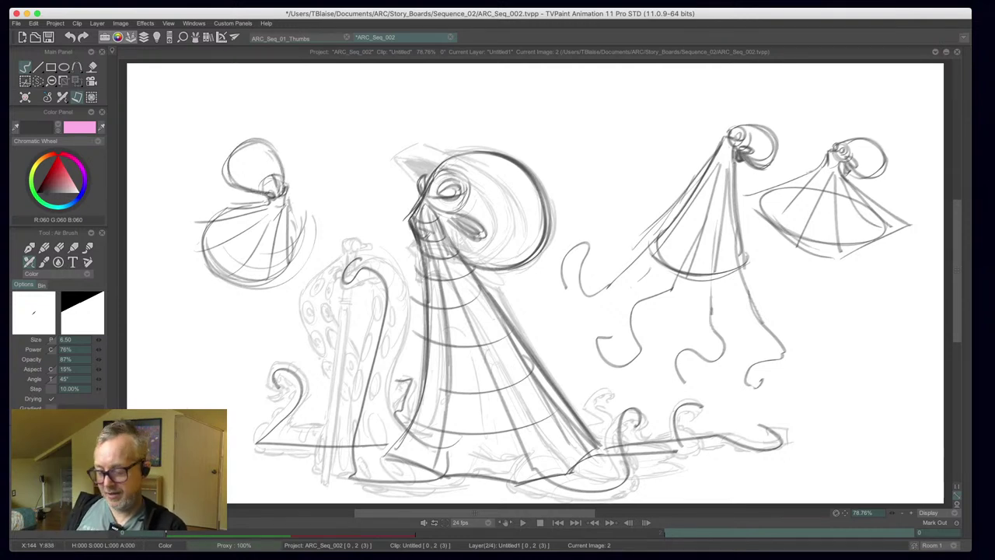
- Hide the construction sketch and add a new animation layer at the first image, over the grid of empty thumbnail panels
key("Tab")
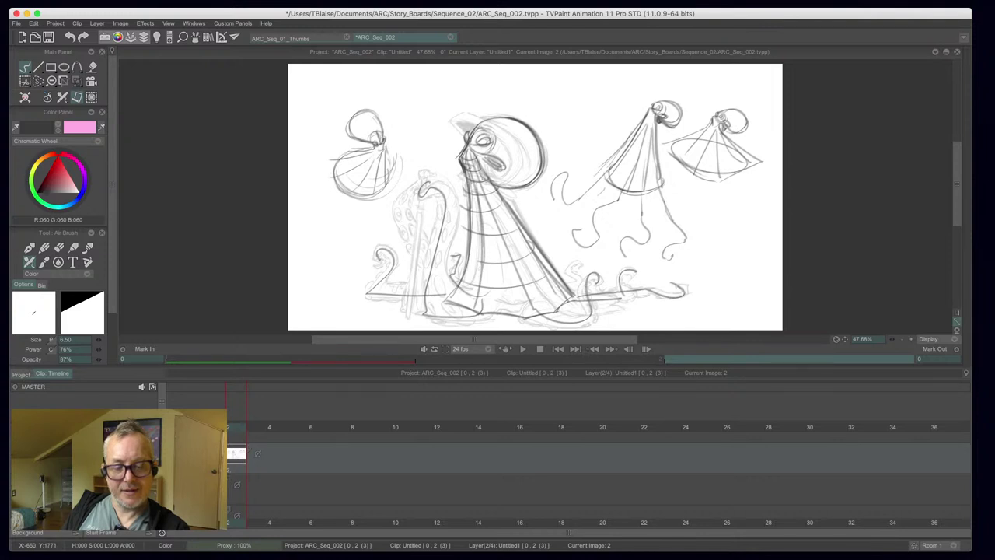
scroll(598, 474, "down", 1)
scroll(597, 474, "up", 1)
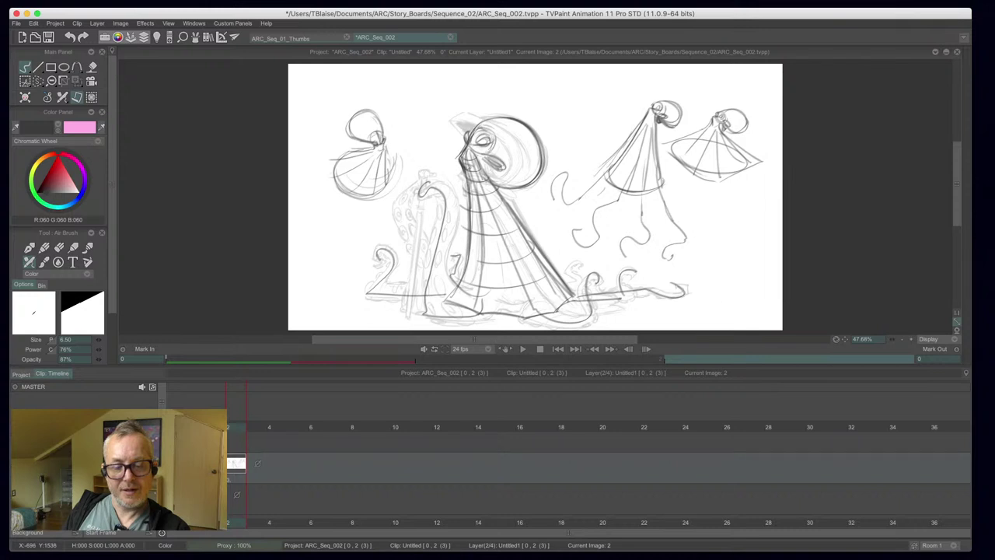
left_click(117, 467)
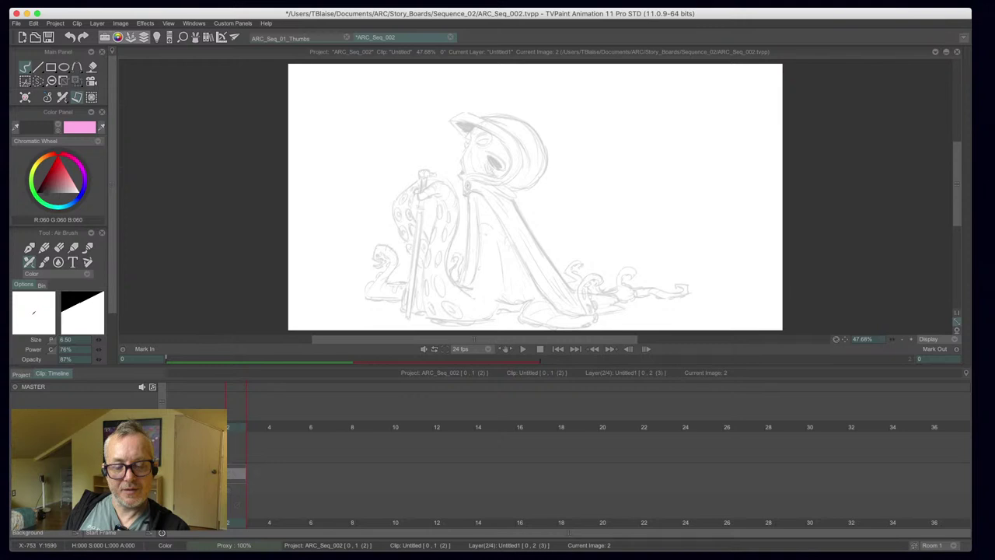
left_click(67, 429)
left_click_drag(237, 476, 194, 471)
key("Tab")
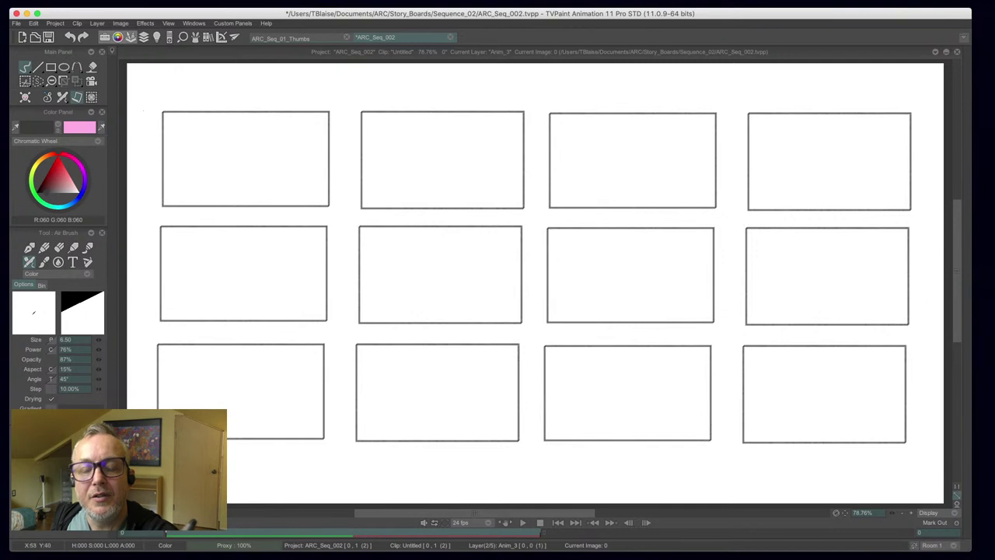
- Letter the heading SEQ. 002 above the first thumbnail panel
mouse_move(166, 70)
left_mouse_down()
mouse_move(159, 84)
mouse_move(182, 71)
left_mouse_up()
mouse_move(175, 78)
left_mouse_down()
mouse_move(182, 84)
mouse_move(192, 71)
mouse_move(200, 88)
mouse_move(223, 70)
left_mouse_up()
left_click(207, 83)
left_click_drag(233, 70, 253, 84)
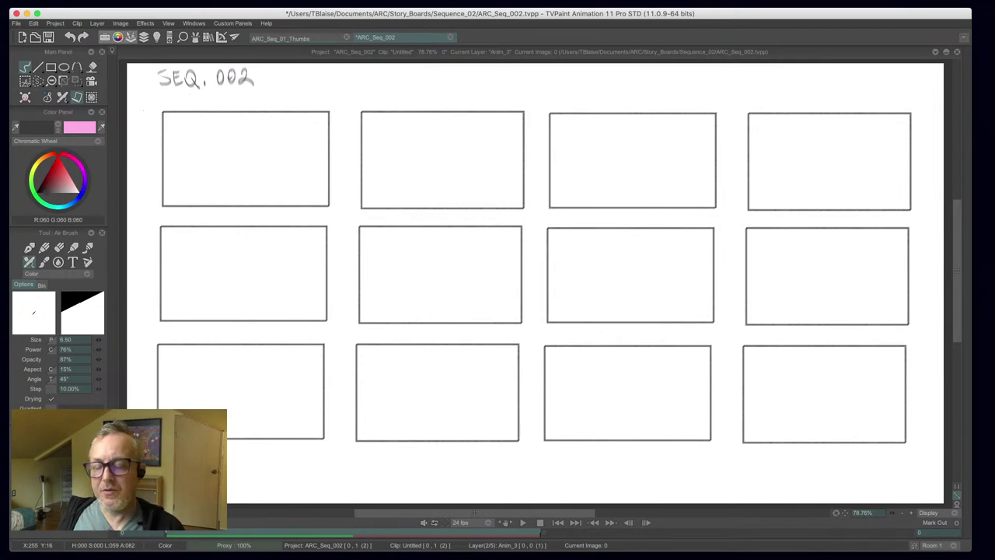
- Go to image 1, hide the character artwork, and make the Anim_3 layer active for drawing on the blank page
key("Right")
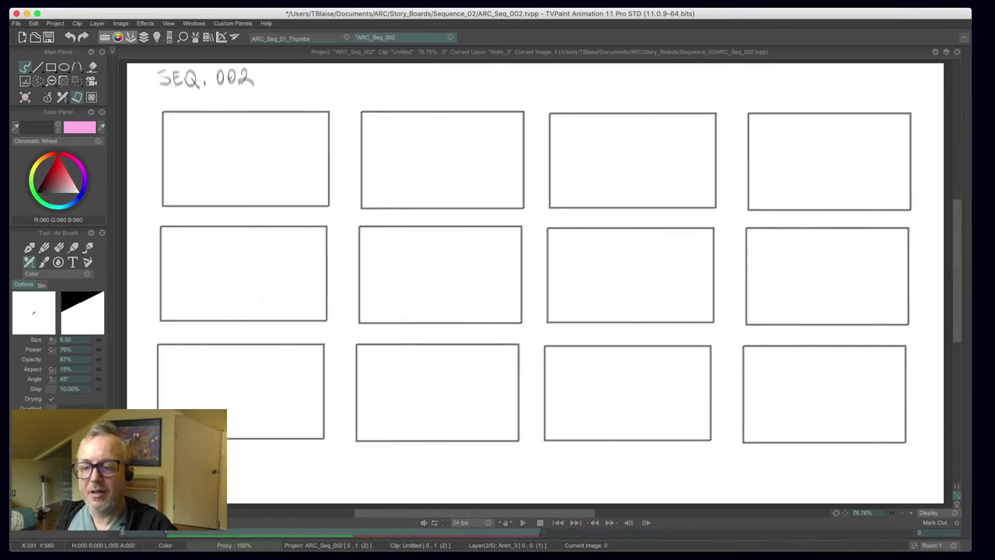
key("Tab")
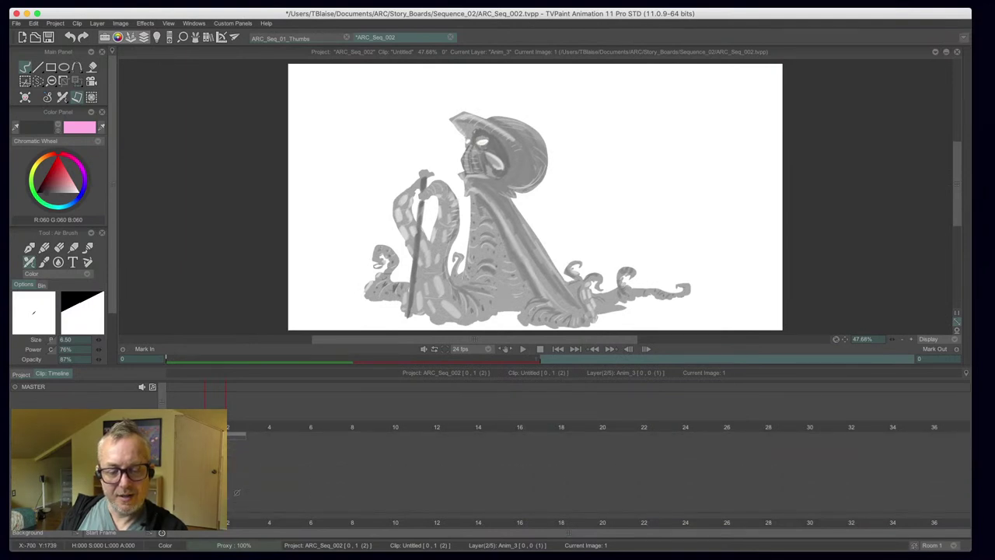
left_click(68, 497)
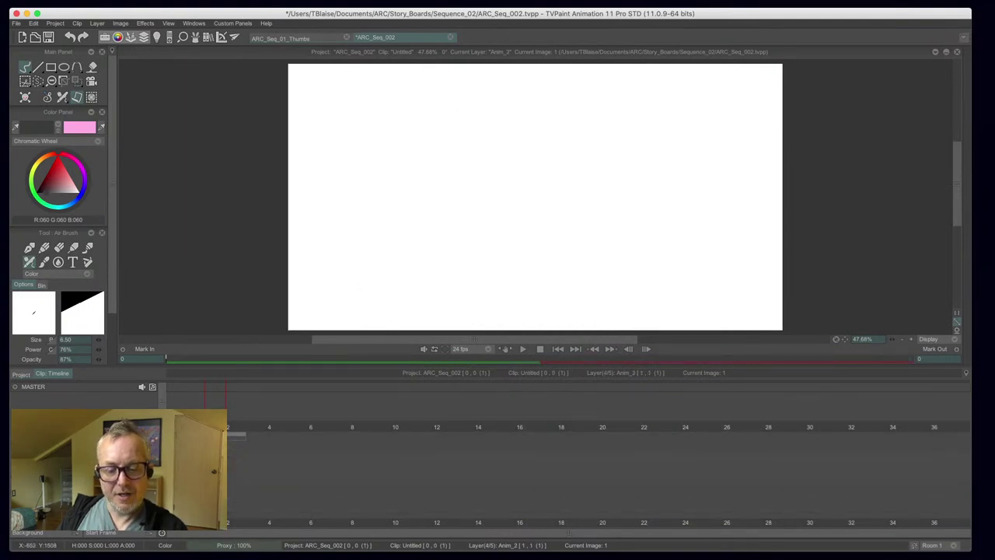
key("ctrl+t")
key("ctrl+t")
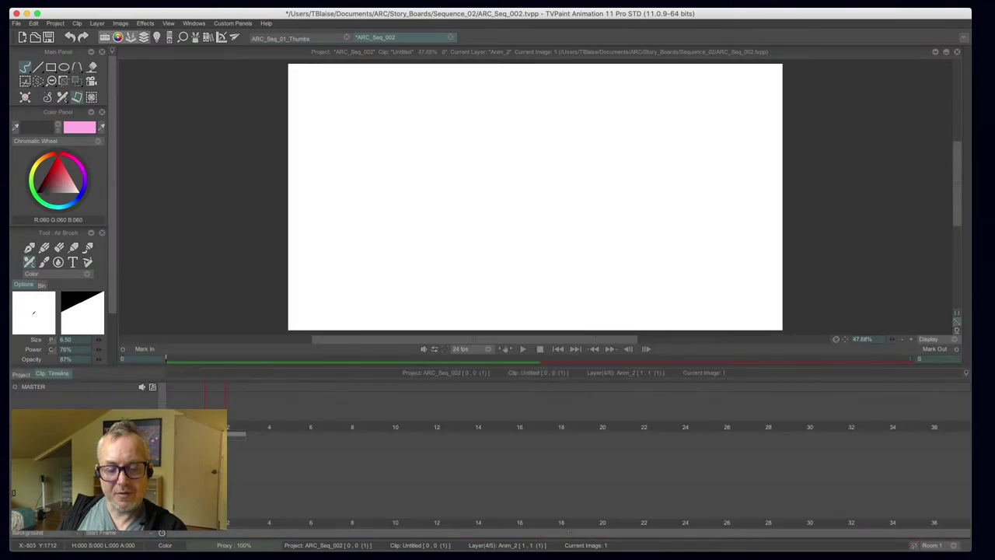
left_click(113, 470)
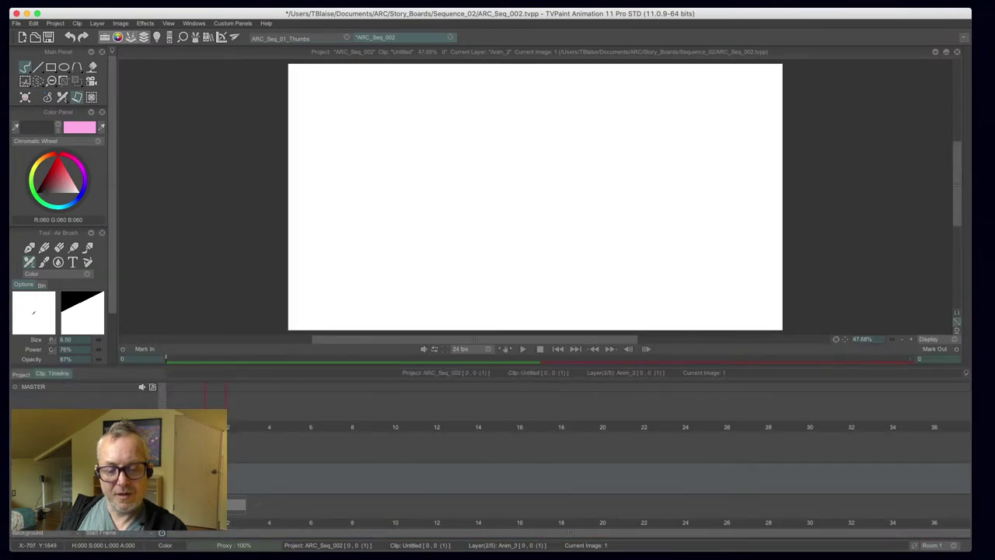
key("ctrl+t")
- Draw a rectangular storyboard panel template with two horizontal rows along its lower part
left_click_drag(525, 153, 319, 155)
left_click_drag(307, 157, 300, 298)
mouse_move(533, 153)
left_mouse_down()
mouse_move(534, 319)
mouse_move(288, 316)
mouse_move(310, 154)
left_mouse_up()
left_click_drag(533, 266, 287, 265)
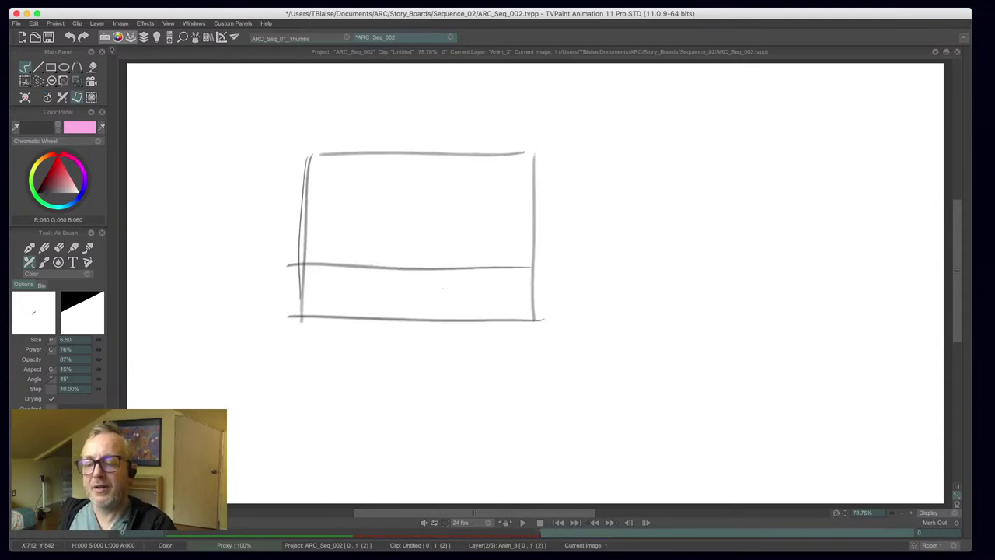
mouse_move(522, 293)
left_mouse_down()
mouse_move(301, 279)
mouse_move(311, 283)
left_mouse_up()
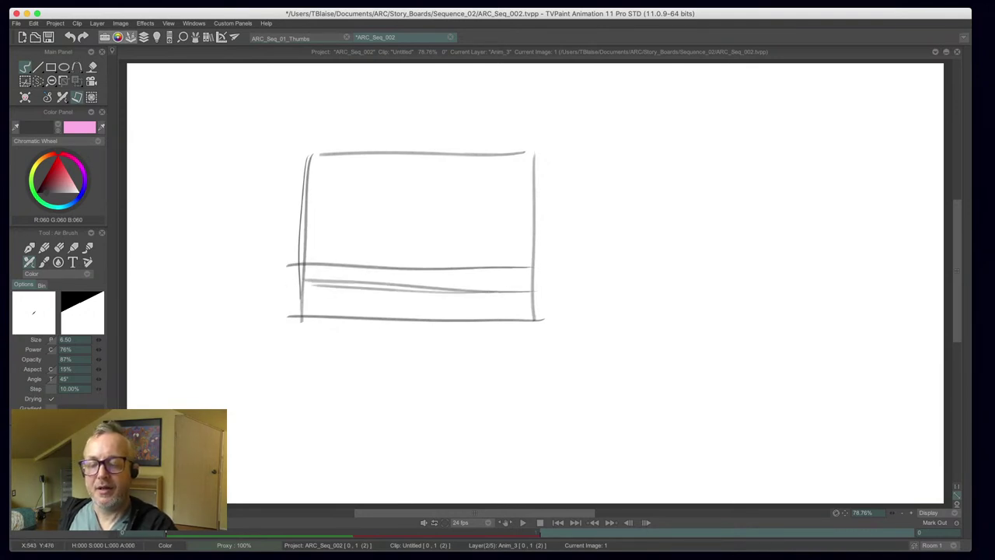
- Divide the template's upper text row in two, then letter DIALOGUE in the lower row and ACTION in the first cell
mouse_move(379, 268)
left_mouse_down()
mouse_move(379, 289)
mouse_move(343, 311)
left_mouse_up()
mouse_move(344, 298)
left_mouse_down()
mouse_move(345, 311)
mouse_move(376, 313)
left_mouse_up()
left_click_drag(380, 302, 425, 311)
mouse_move(318, 278)
left_mouse_down()
mouse_move(322, 268)
mouse_move(347, 280)
left_mouse_up()
left_click_drag(353, 272, 353, 272)
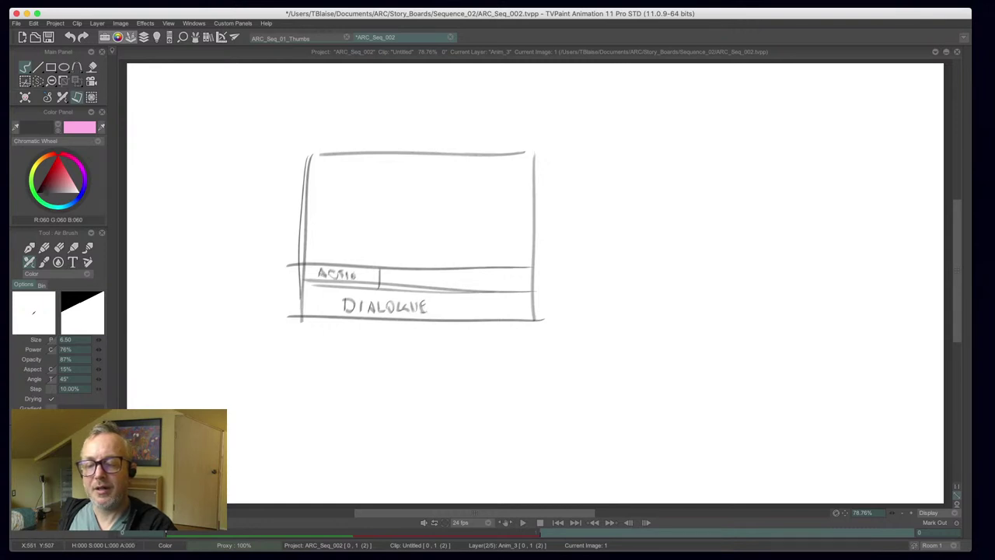
- Erase the first cell's label, then letter ACTION in the second cell and NOTE in the first
key("e")
mouse_move(353, 274)
left_mouse_down()
mouse_move(342, 278)
mouse_move(399, 284)
left_mouse_up()
key("b")
left_click_drag(392, 280, 406, 283)
left_click_drag(408, 275, 410, 283)
left_click_drag(420, 277, 424, 282)
left_click_drag(429, 277, 429, 278)
left_click_drag(432, 283, 435, 276)
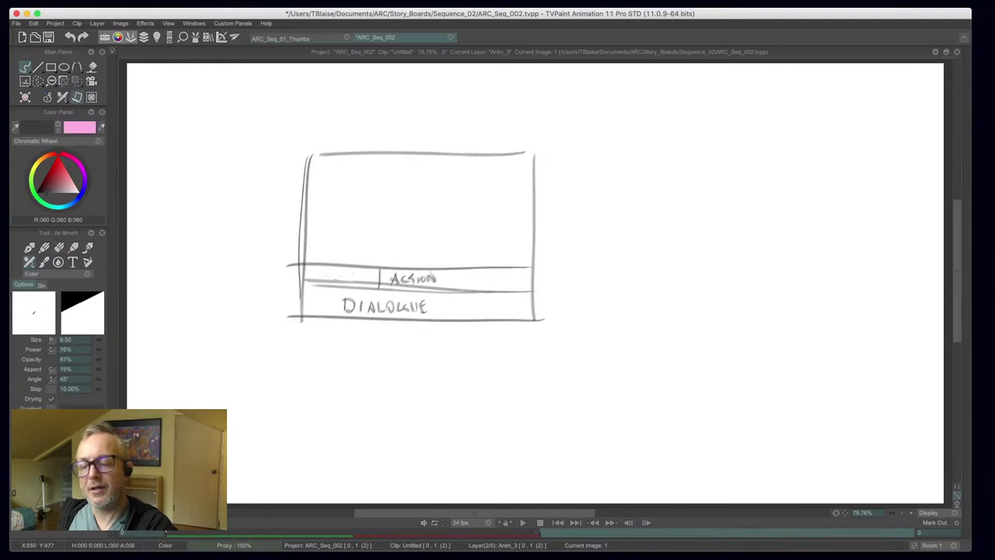
left_click_drag(309, 270, 339, 278)
left_click_drag(333, 274, 337, 274)
- Add a header strip and an inner picture frame to the panel template, and darken its outline and the NOTE and ACTION labels
mouse_move(534, 154)
left_mouse_down()
mouse_move(339, 134)
mouse_move(307, 156)
left_mouse_up()
mouse_move(492, 144)
left_mouse_down()
mouse_move(493, 158)
mouse_move(333, 154)
mouse_move(316, 250)
left_mouse_up()
mouse_move(329, 161)
left_mouse_down()
mouse_move(468, 164)
mouse_move(520, 224)
mouse_move(336, 256)
mouse_move(315, 179)
mouse_move(528, 163)
mouse_move(520, 199)
left_mouse_up()
left_click_drag(532, 323, 294, 325)
mouse_move(308, 180)
left_mouse_down()
mouse_move(307, 147)
mouse_move(446, 135)
mouse_move(536, 233)
mouse_move(528, 337)
left_mouse_up()
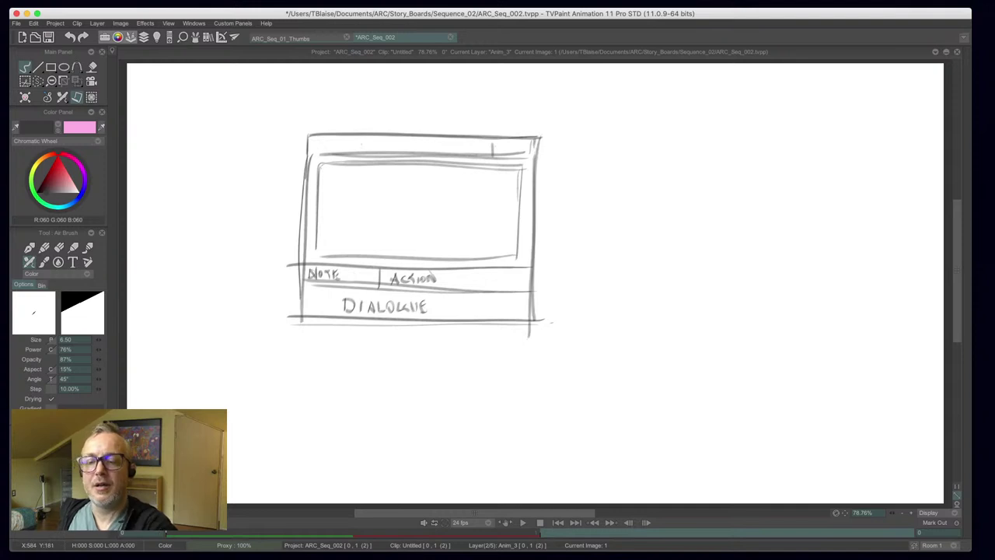
mouse_move(301, 139)
left_mouse_down()
mouse_move(299, 313)
mouse_move(542, 322)
left_mouse_up()
mouse_move(310, 280)
left_mouse_down()
mouse_move(317, 267)
mouse_move(327, 280)
mouse_move(398, 271)
mouse_move(426, 283)
left_mouse_up()
left_click_drag(431, 283, 437, 273)
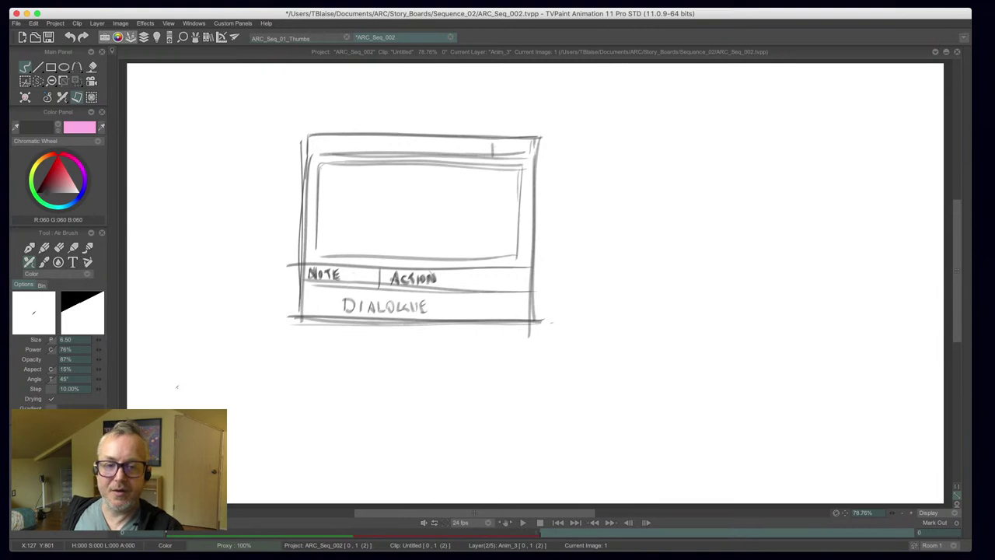
- Lasso the whole panel template, delete it, and return to freehand drawing with nothing selected
left_click(38, 81)
mouse_move(257, 139)
left_mouse_down()
mouse_move(621, 188)
mouse_move(193, 350)
left_mouse_up()
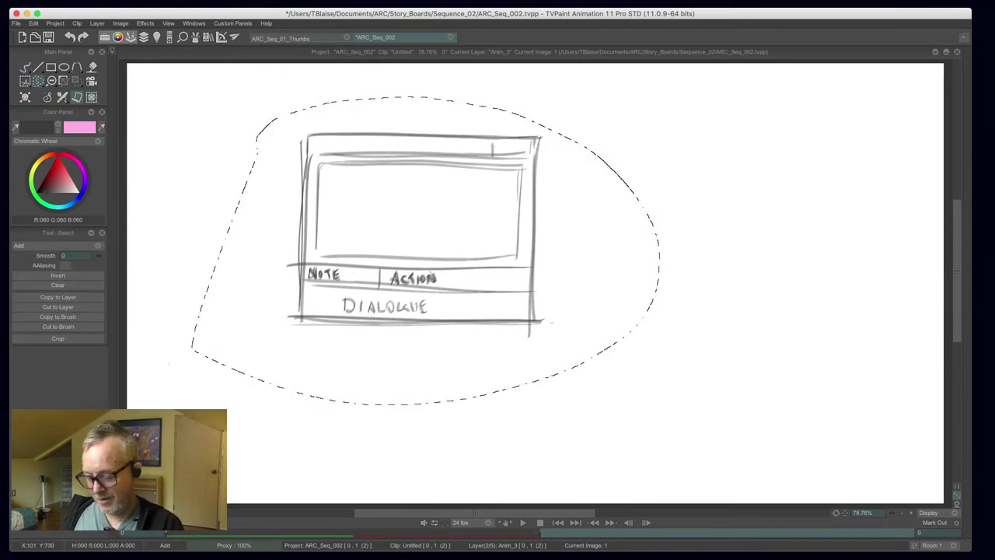
key("BackSpace")
key("super+d")
left_click(25, 67)
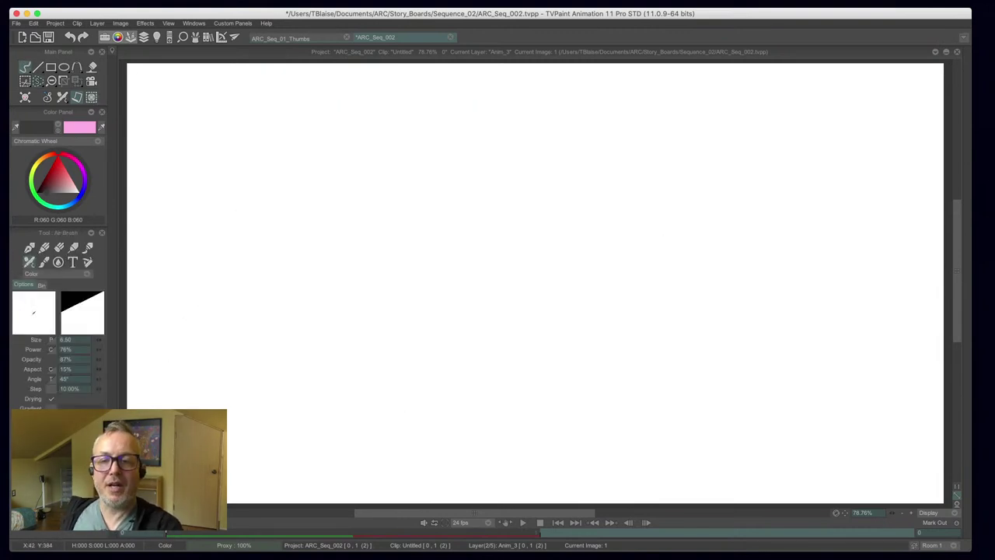
- Switch to the ARC_Seq_01_Thumbs project and set the drawing color to black
left_click(296, 37)
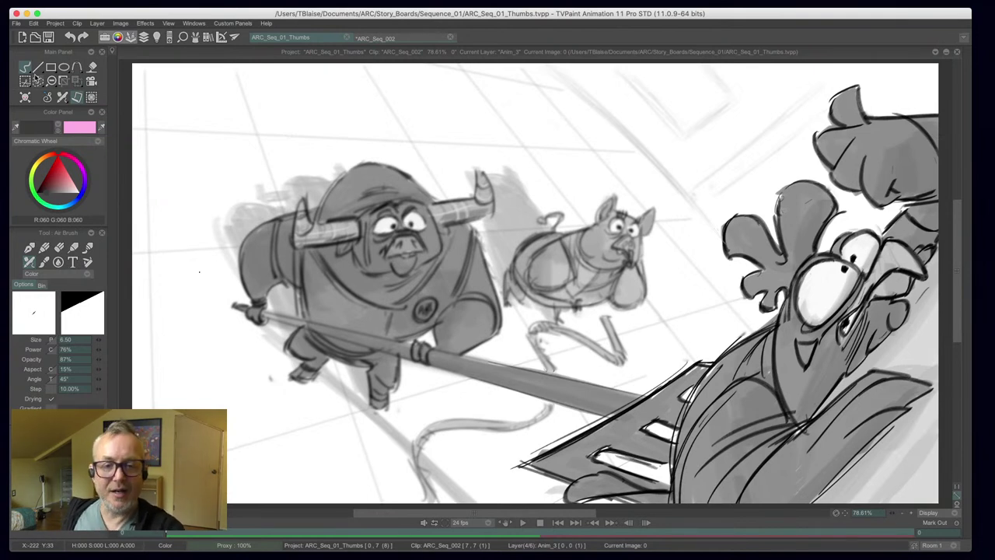
left_click(48, 194)
left_click(199, 271)
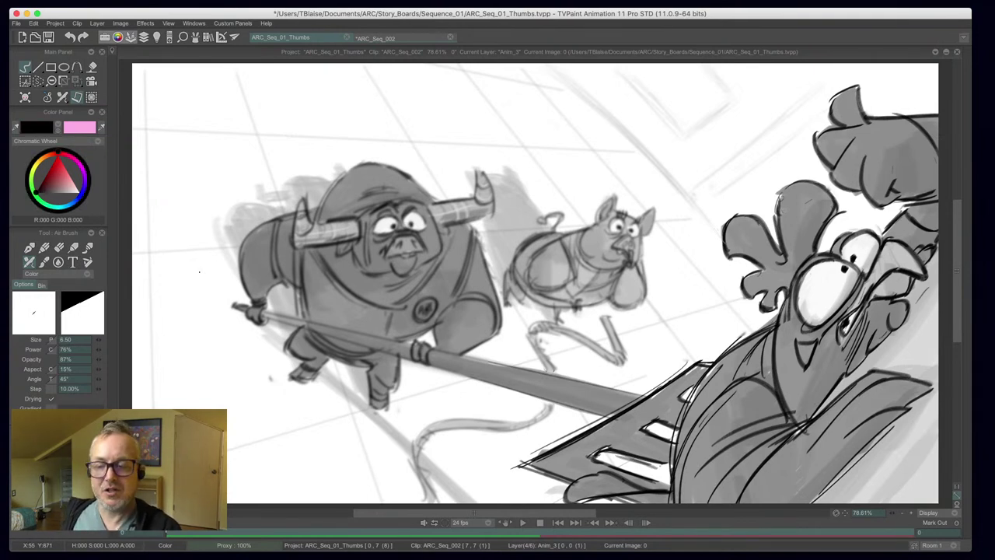